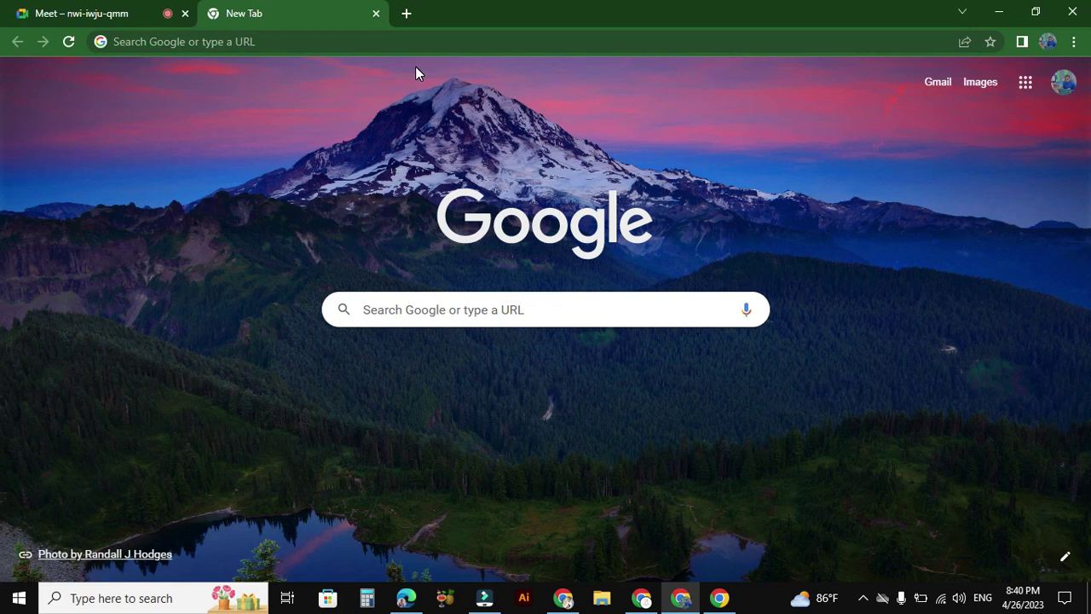
# Step: Open Google Drive from the Google apps list on Chrome's new tab page
pyautogui.click(310, 39)
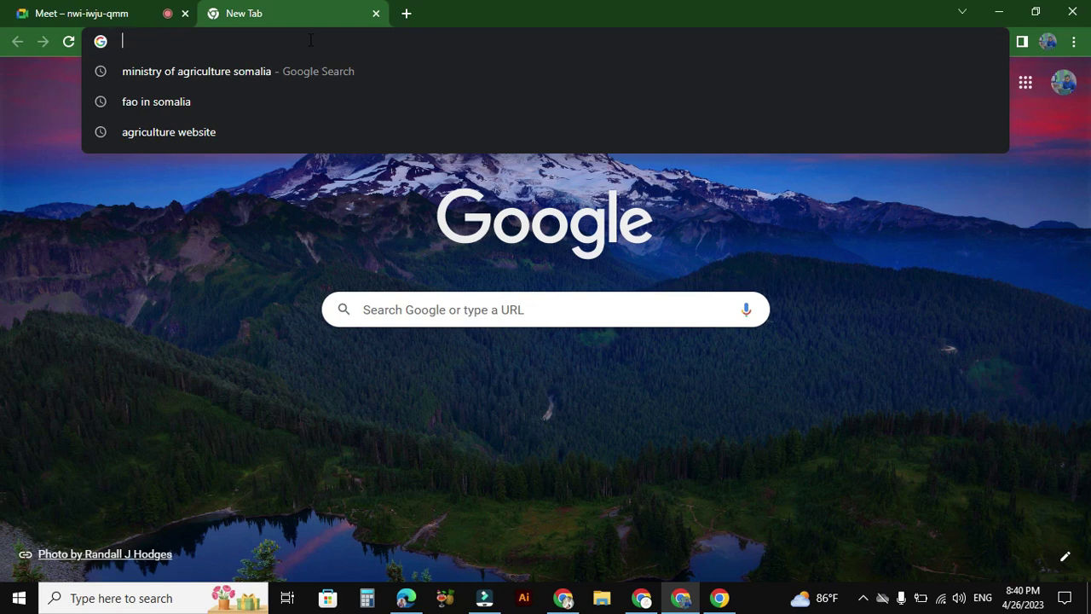
pyautogui.click(823, 219)
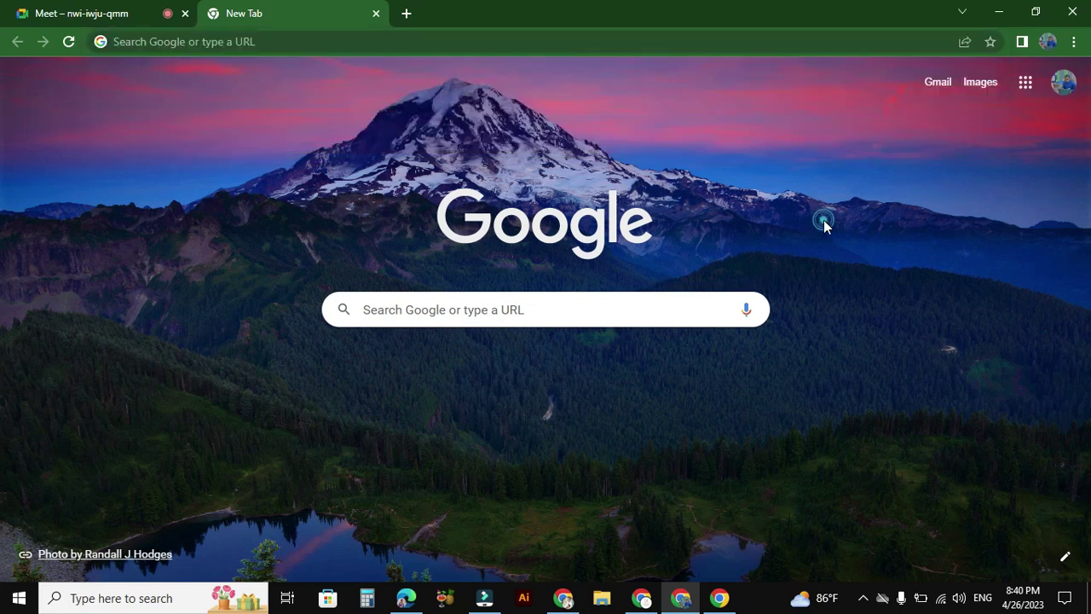
pyautogui.click(1028, 86)
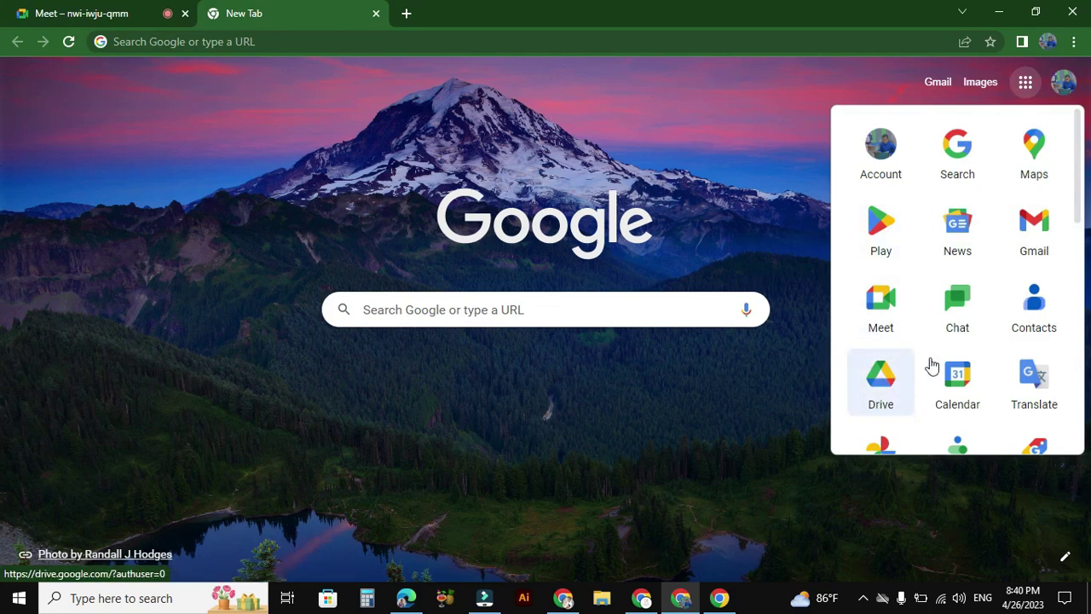
pyautogui.click(878, 380)
# Step: Create a blank Google Form from Drive's New menu
pyautogui.click(878, 381)
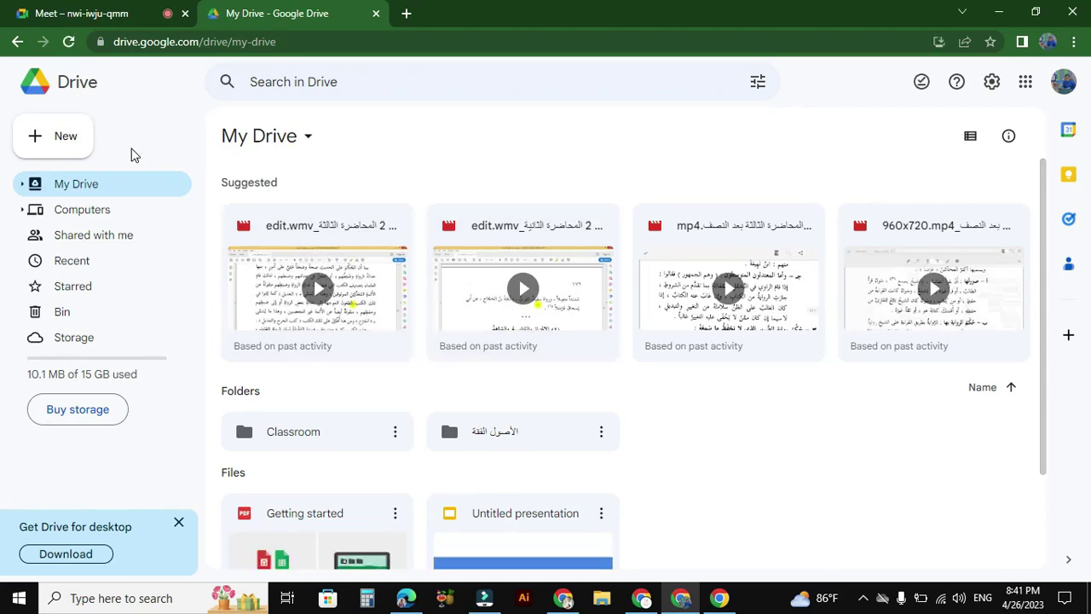
pyautogui.click(57, 149)
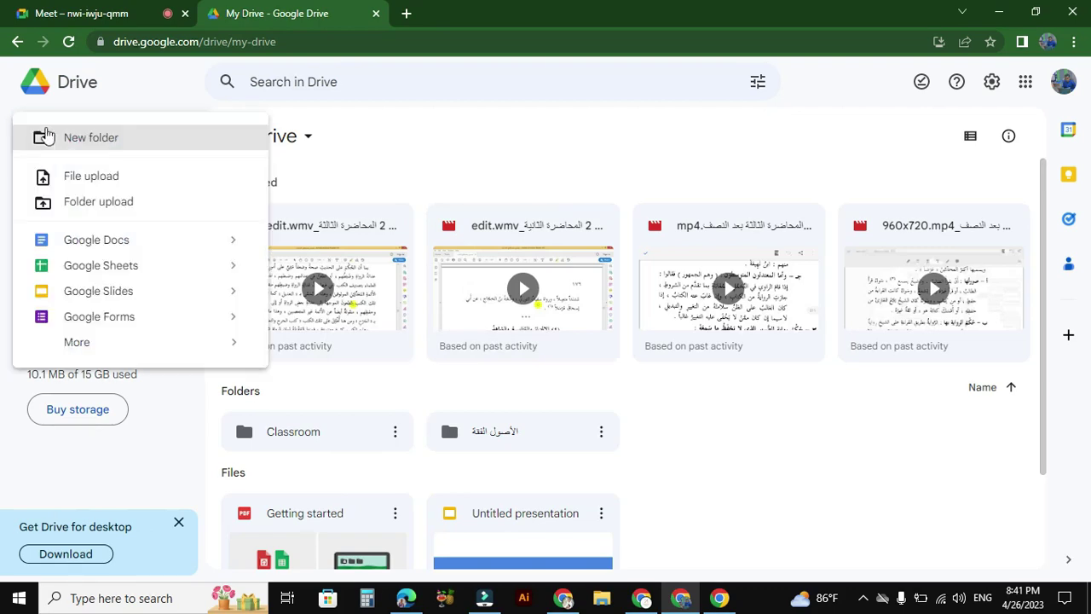
pyautogui.click(143, 89)
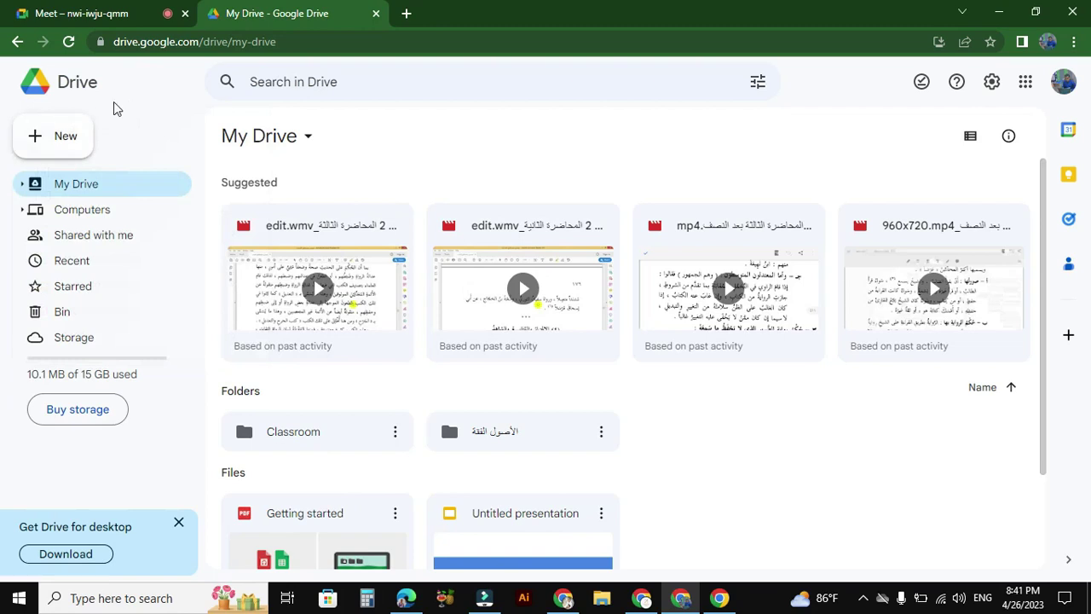
pyautogui.click(47, 145)
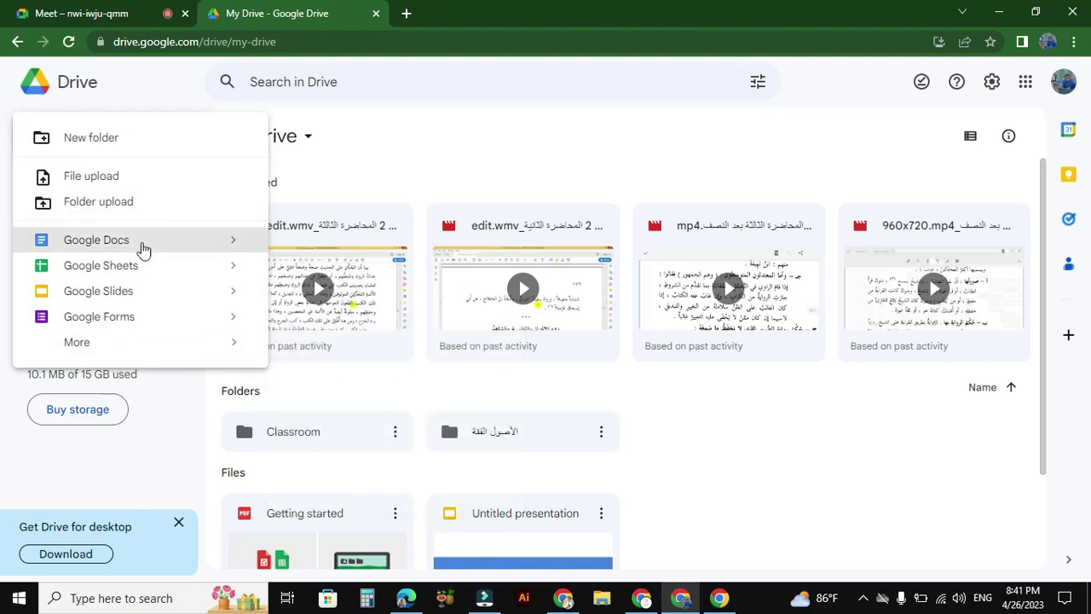
pyautogui.moveTo(102, 359)
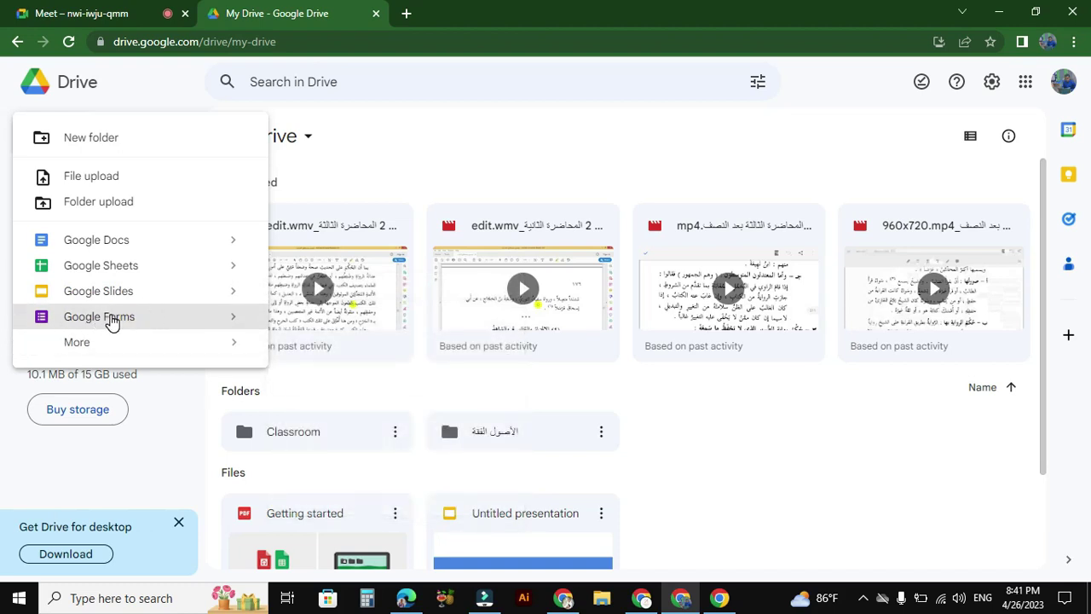
pyautogui.click(111, 319)
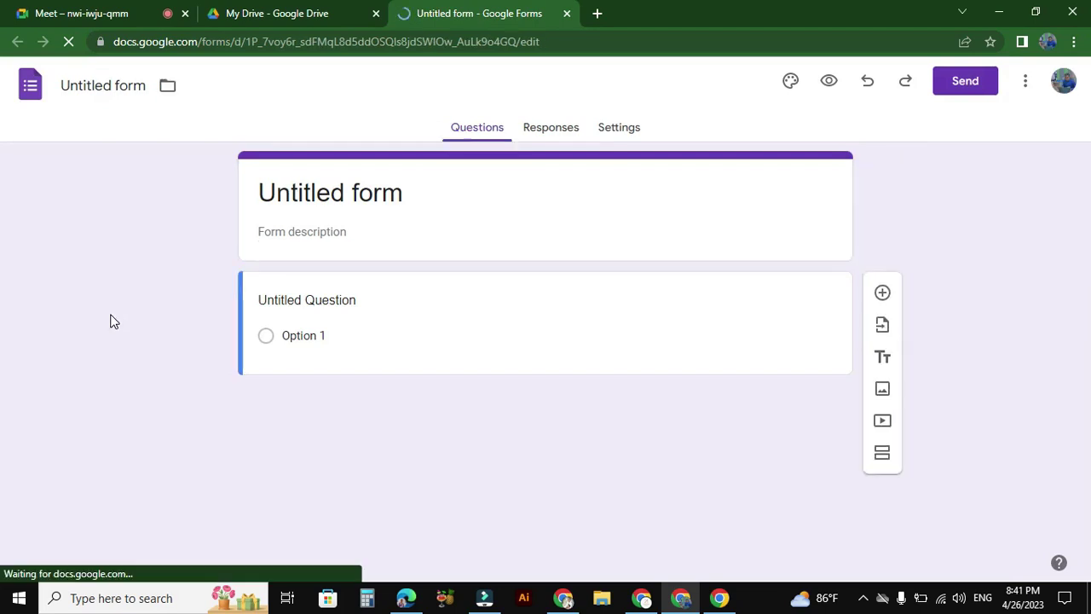
pyautogui.click(109, 83)
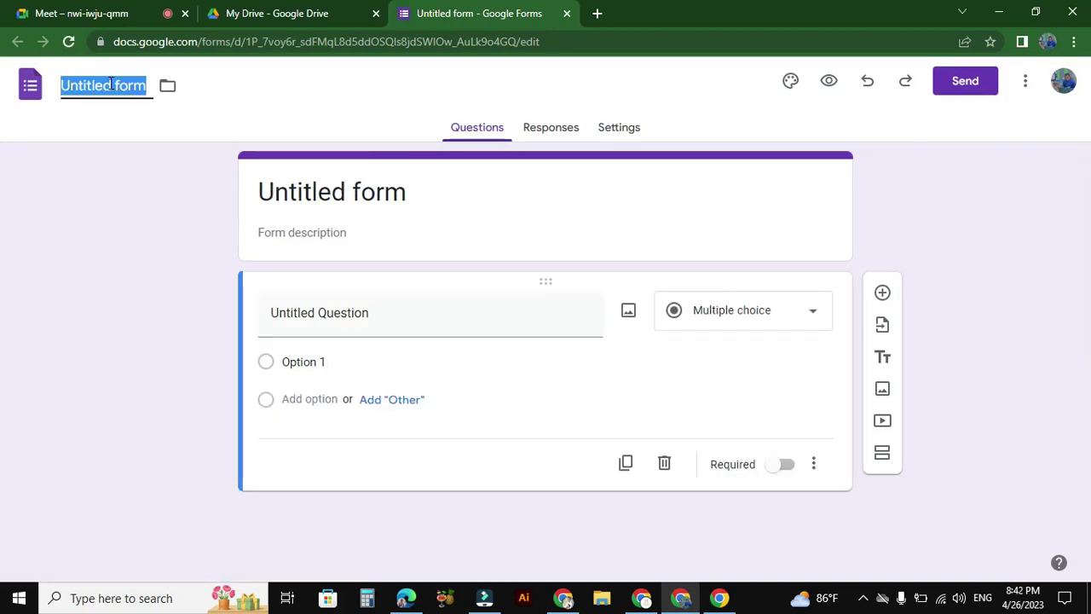
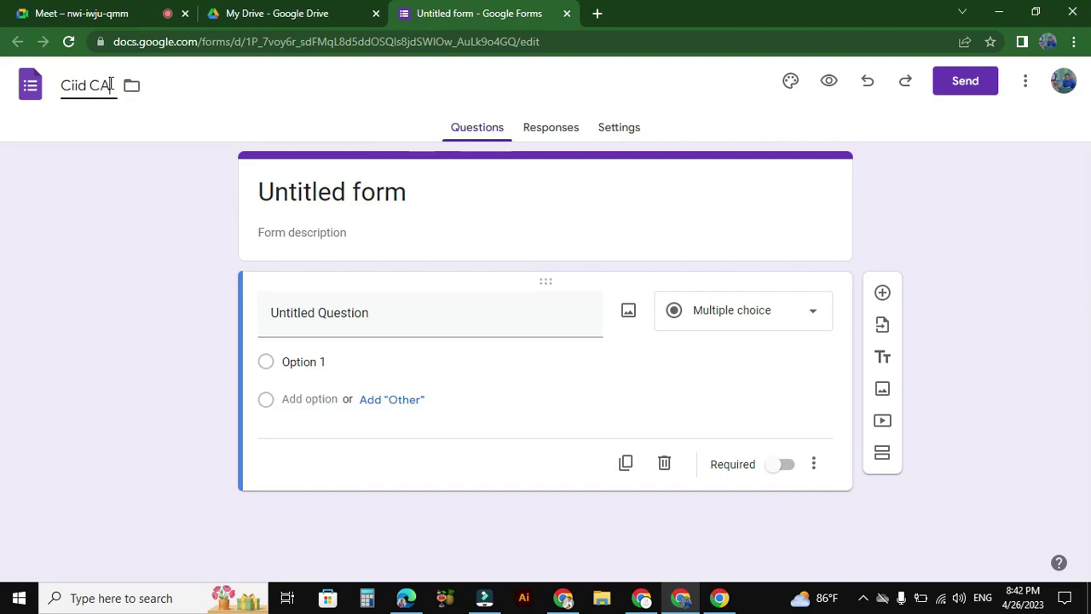
pyautogui.press('Return')
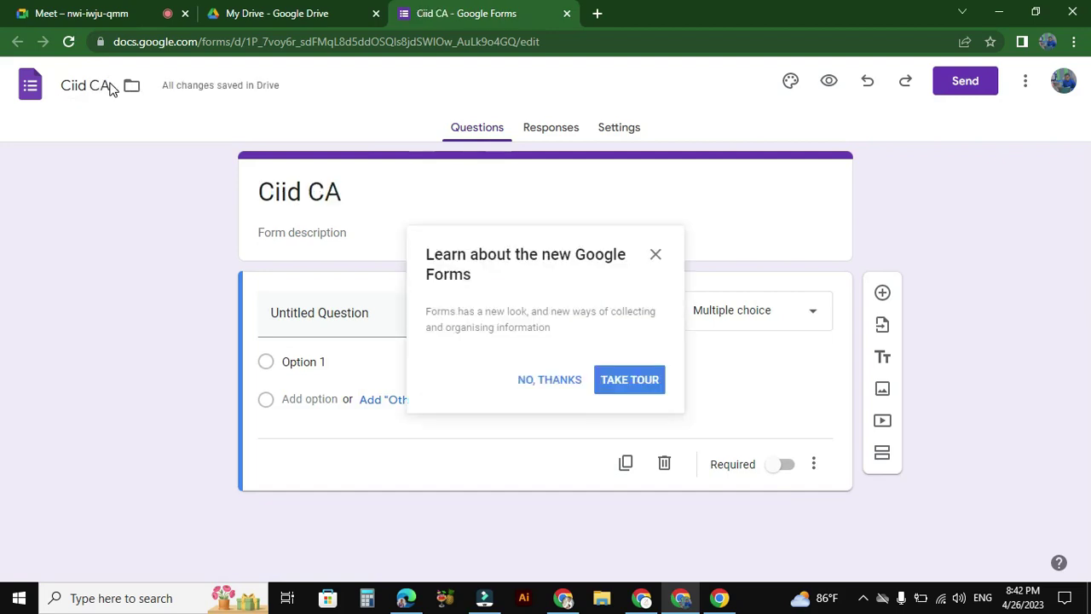
pyautogui.click(109, 87)
pyautogui.press('BackSpace')
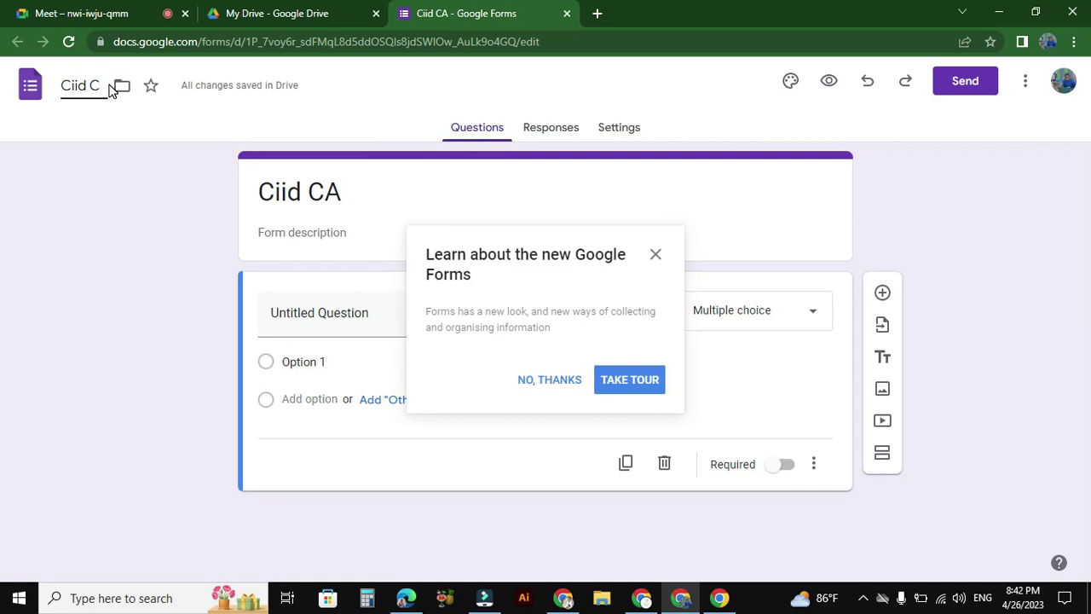
pyautogui.write('abdi')
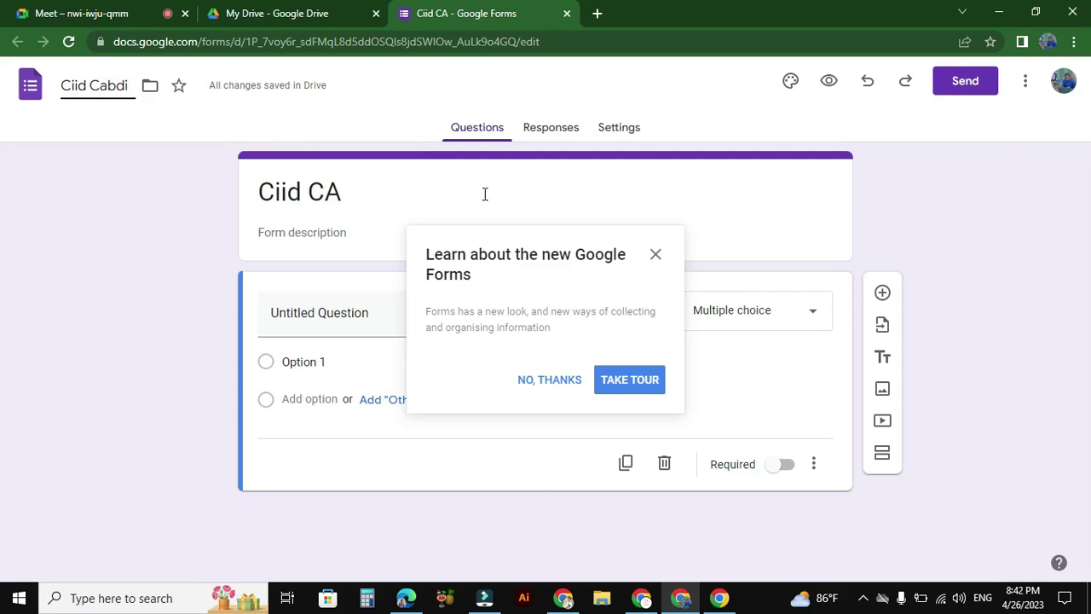
pyautogui.click(655, 254)
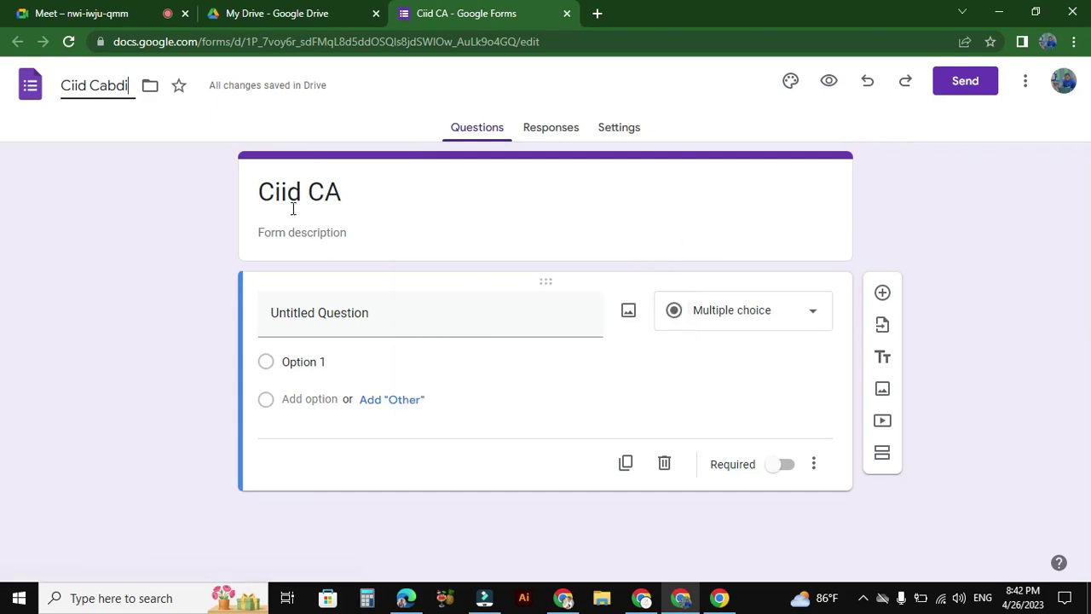
pyautogui.click(338, 194)
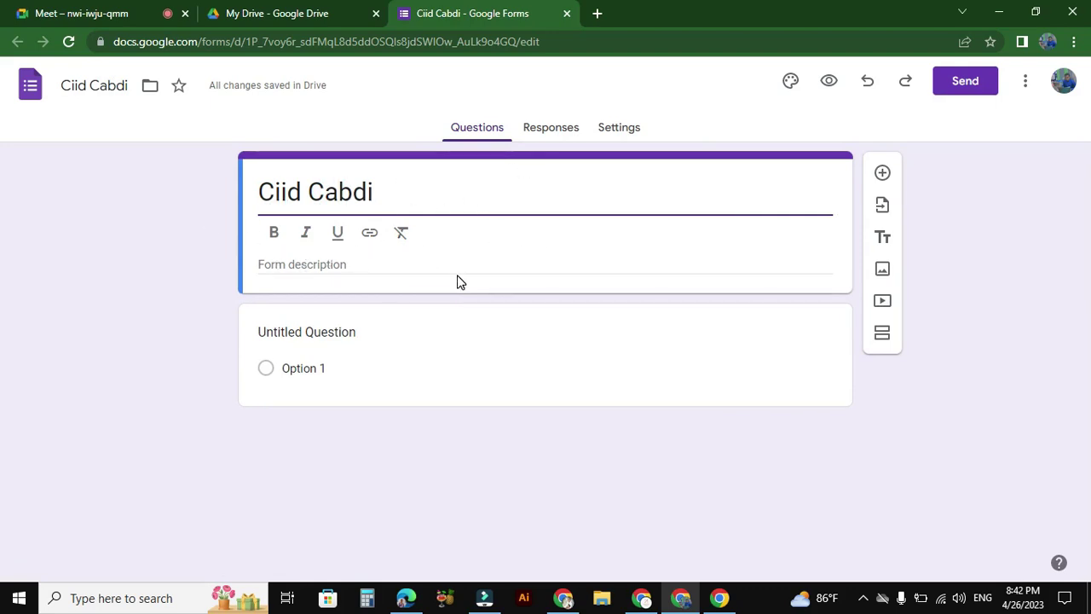
pyautogui.click(338, 192)
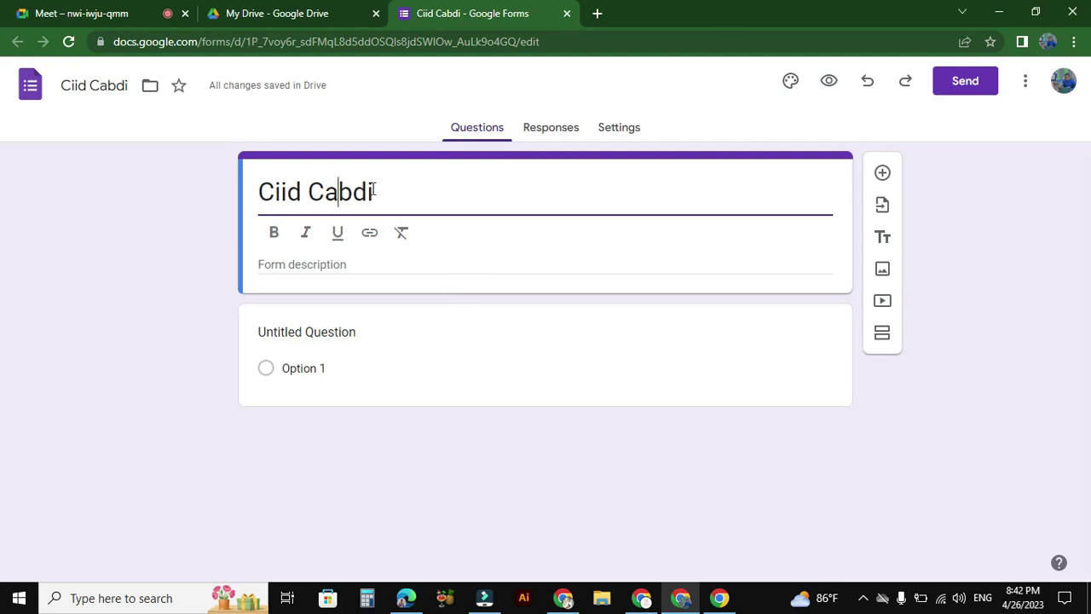
pyautogui.click(457, 181)
pyautogui.doubleClick(417, 188)
pyautogui.moveTo(416, 188); pyautogui.dragTo(233, 195)
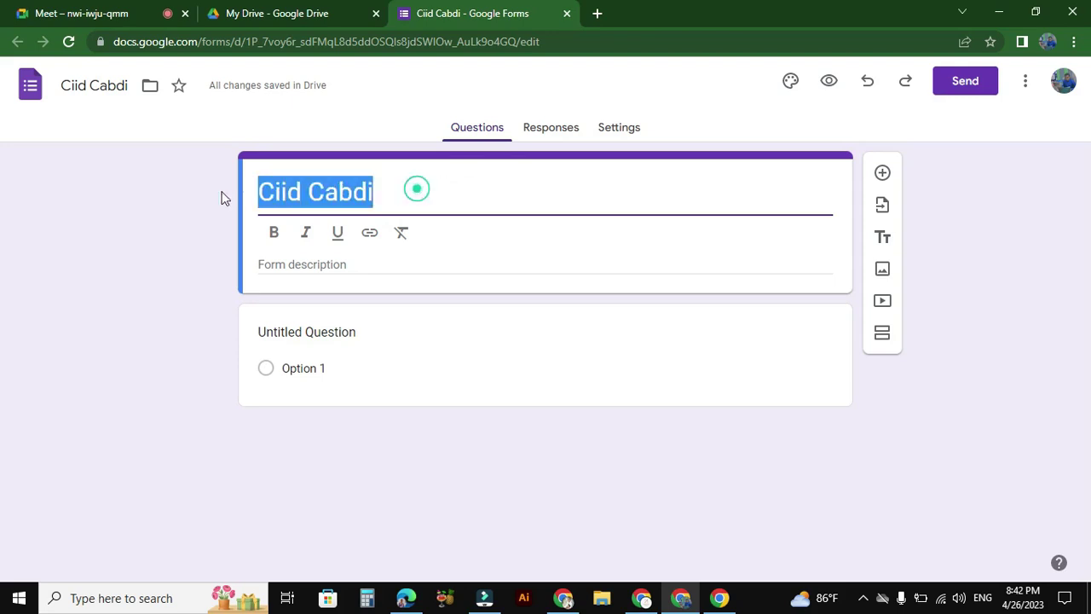
pyautogui.click(451, 191)
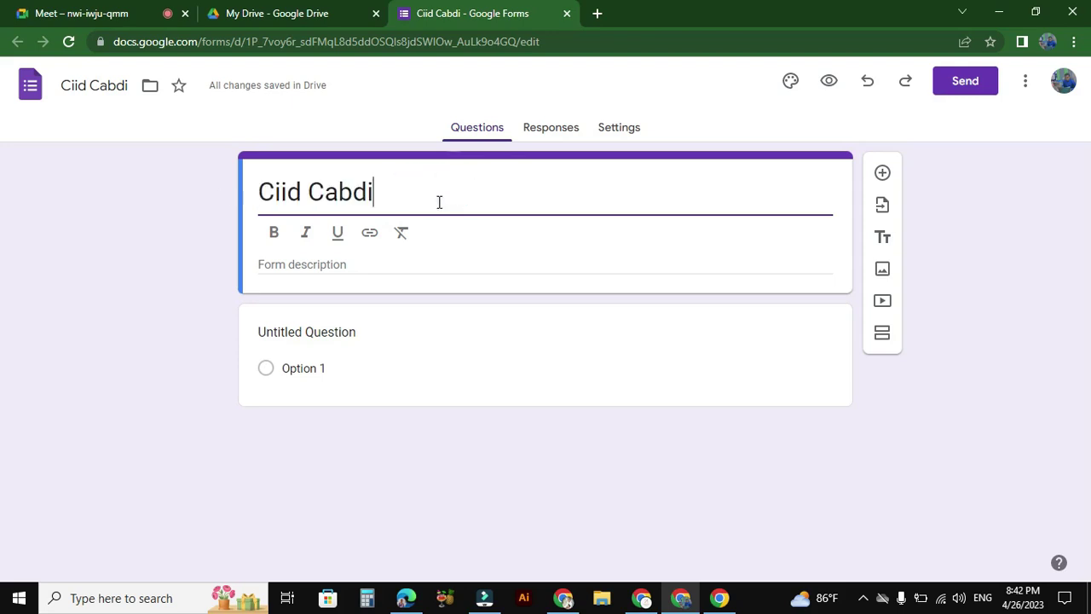
# Step: Add the form description 'Barnaamij tababar ah' and make it bold
pyautogui.click(358, 265)
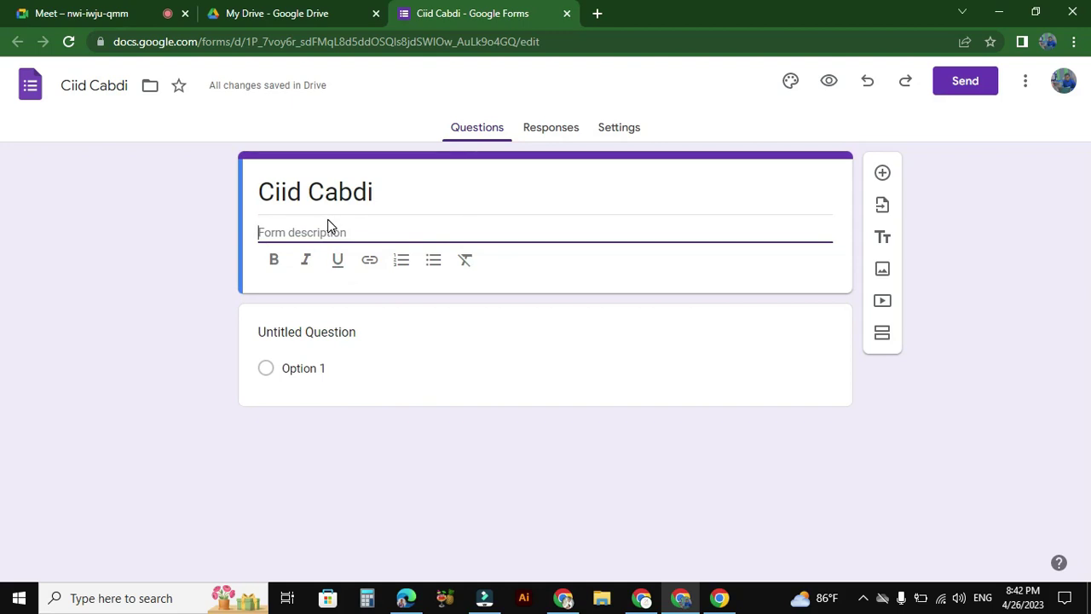
pyautogui.write('Barnaam')
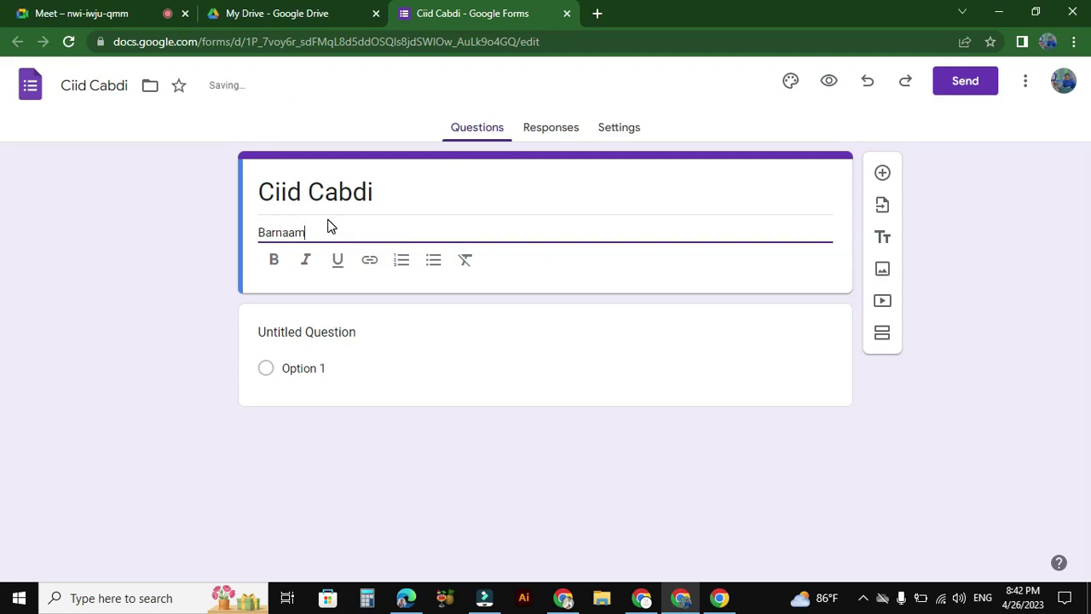
pyautogui.write('ij tababar ah')
pyautogui.click(432, 179)
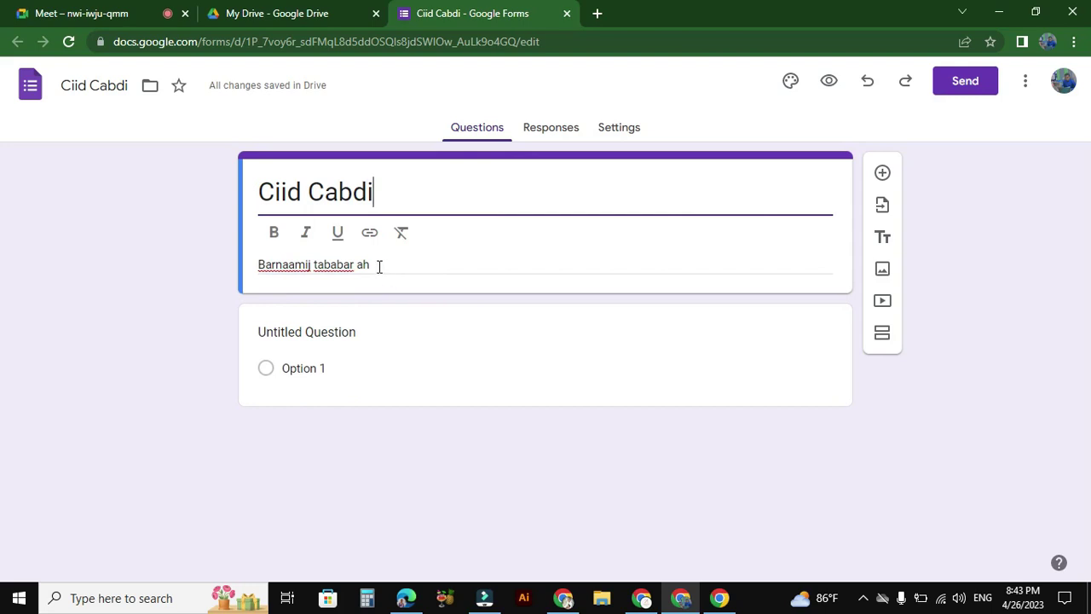
pyautogui.moveTo(379, 267); pyautogui.dragTo(259, 266)
pyautogui.click(275, 262)
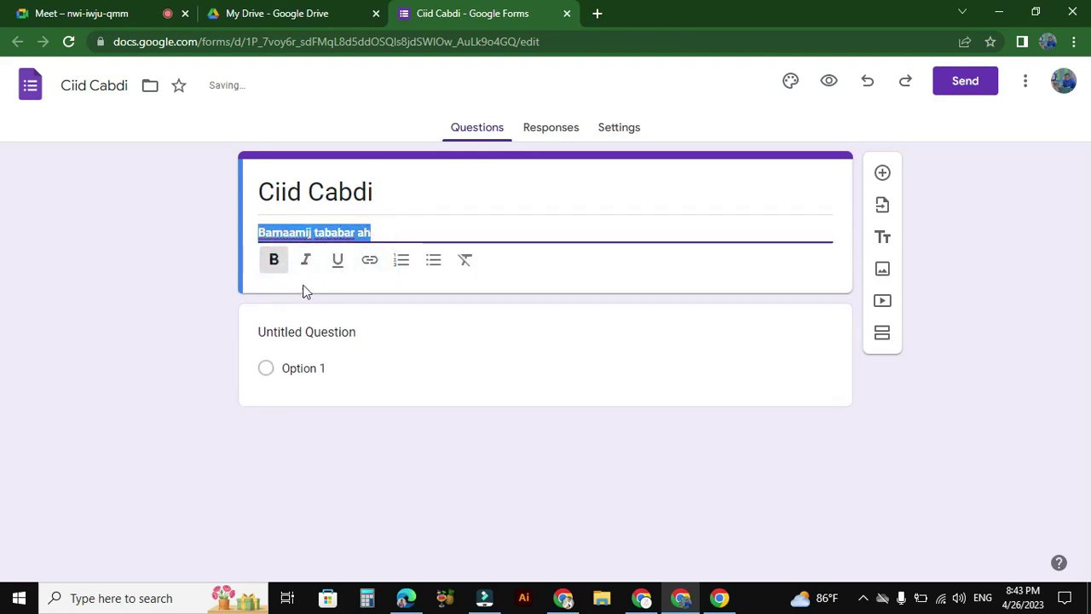
pyautogui.click(419, 225)
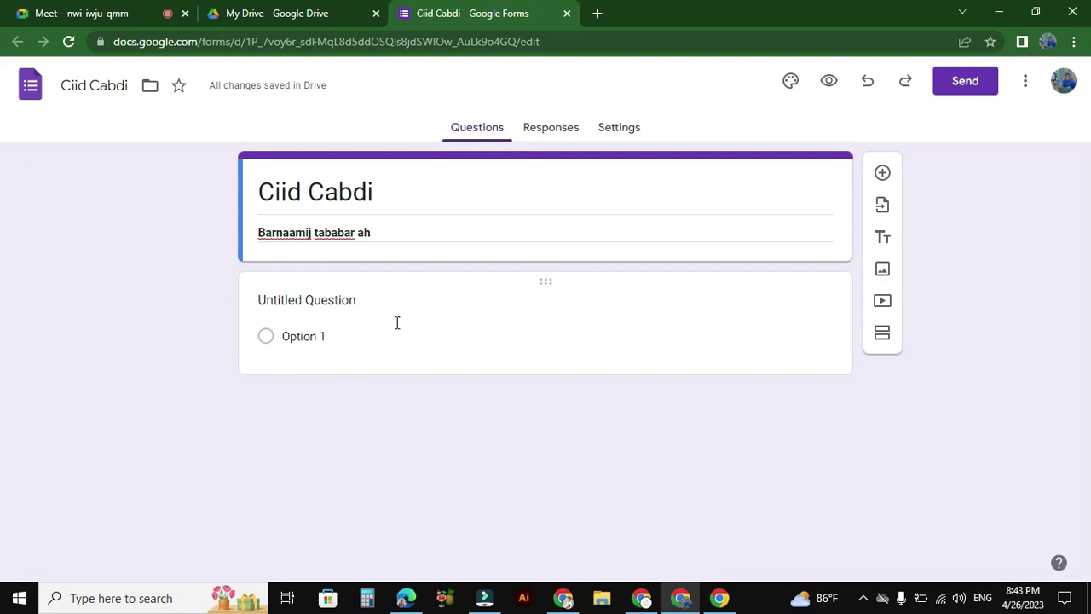
# Step: Title the first question 'Magaca oo sadexan' and set its type to Short answer
pyautogui.click(470, 321)
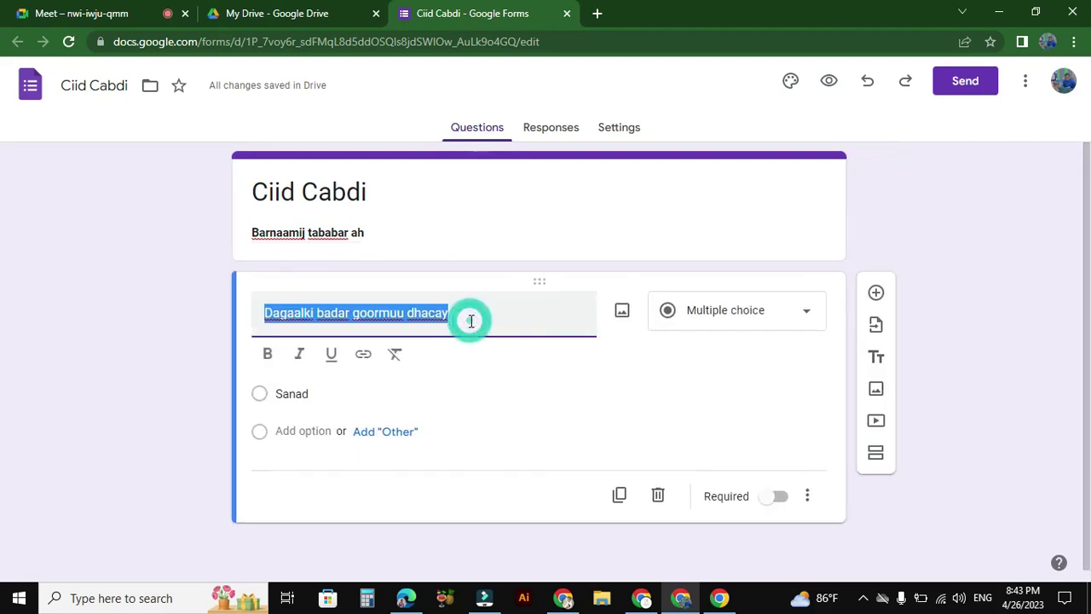
pyautogui.write('mC')
pyautogui.press('BackSpace')
pyautogui.press('BackSpace')
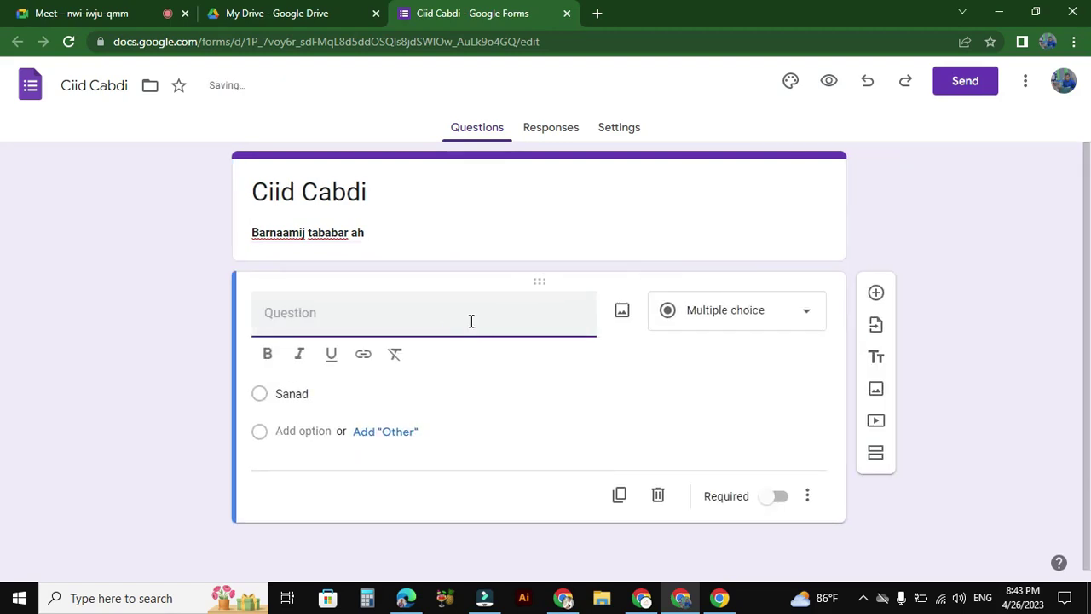
pyautogui.write('Mca')
pyautogui.write('ca oo sadexan')
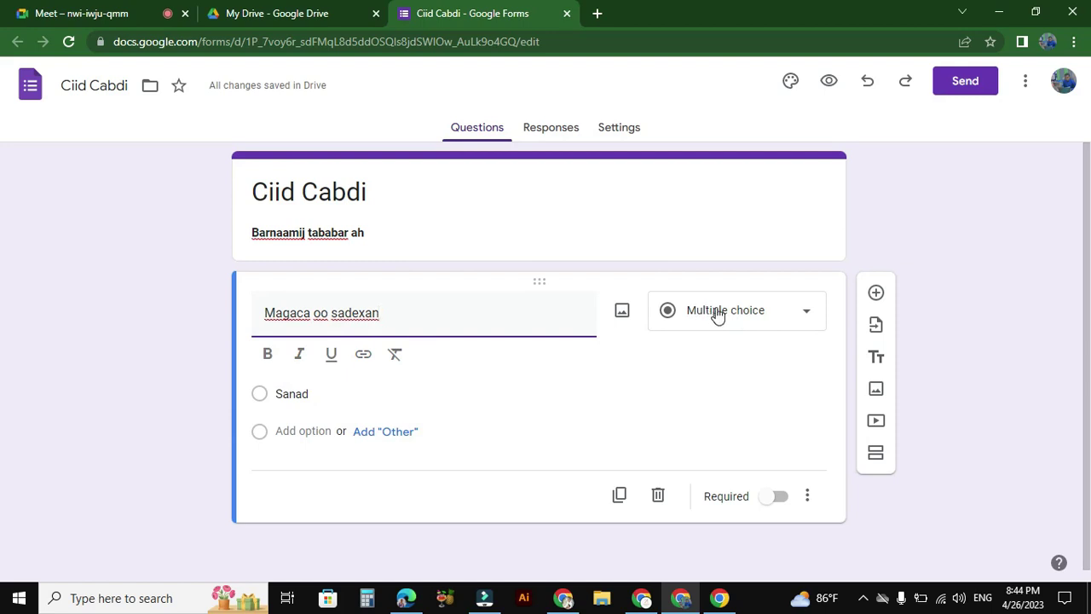
pyautogui.click(801, 314)
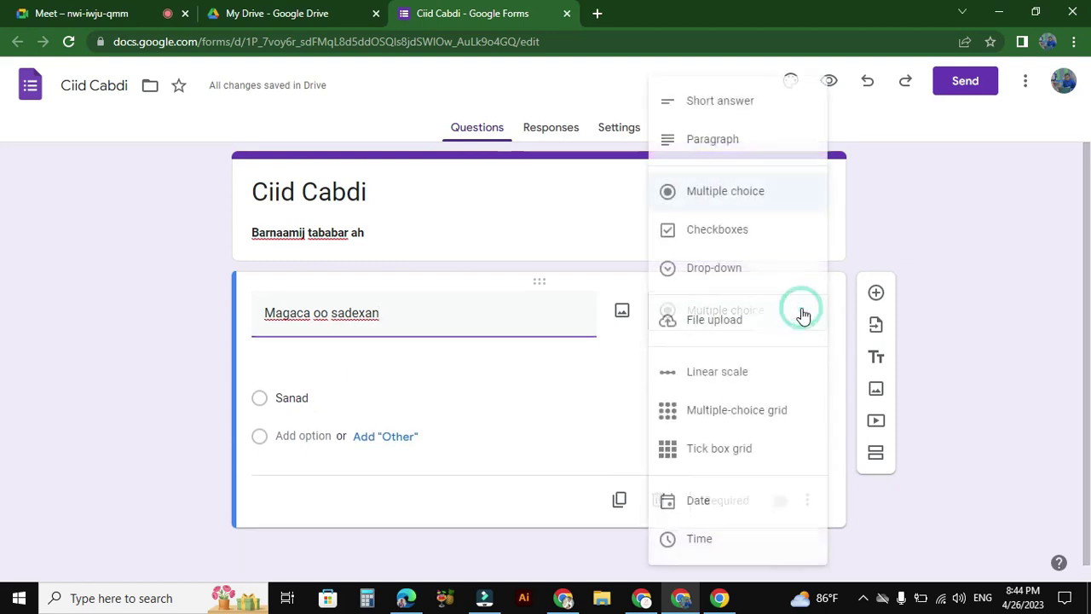
pyautogui.click(721, 104)
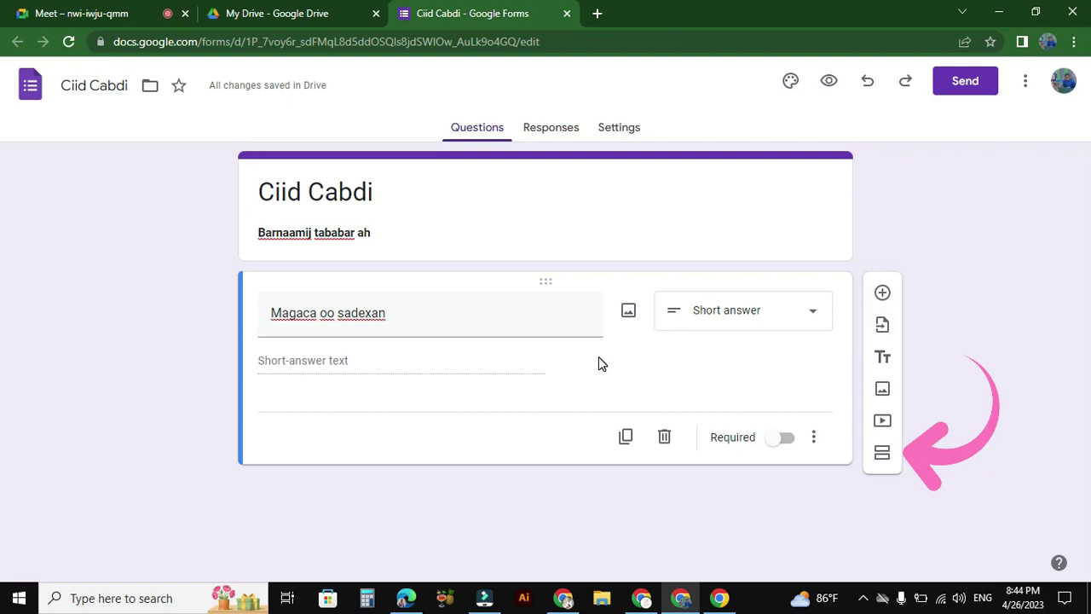
pyautogui.click(103, 16)
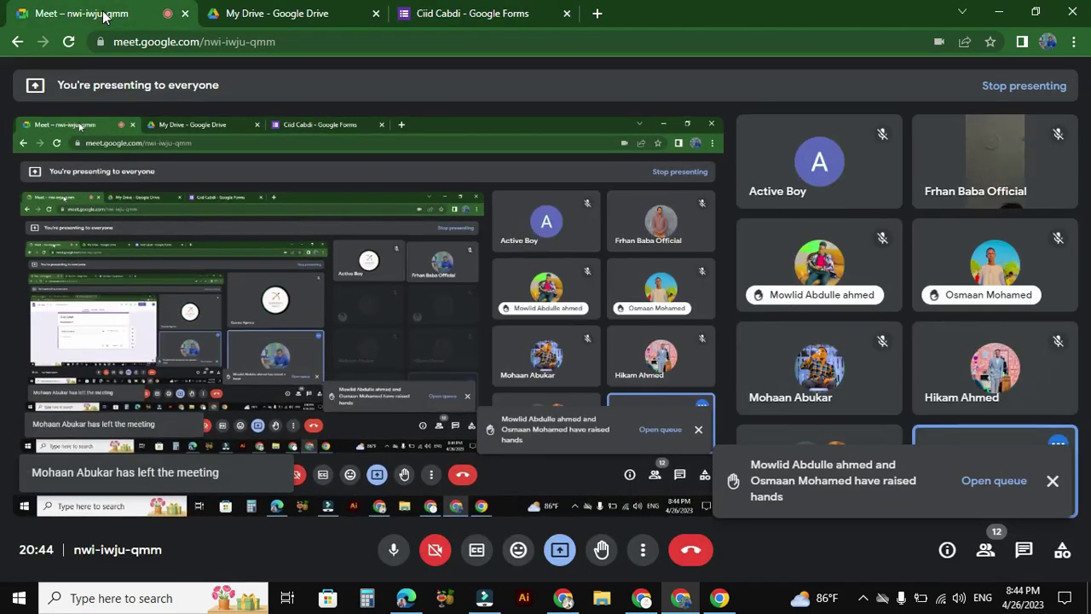
pyautogui.click(422, 10)
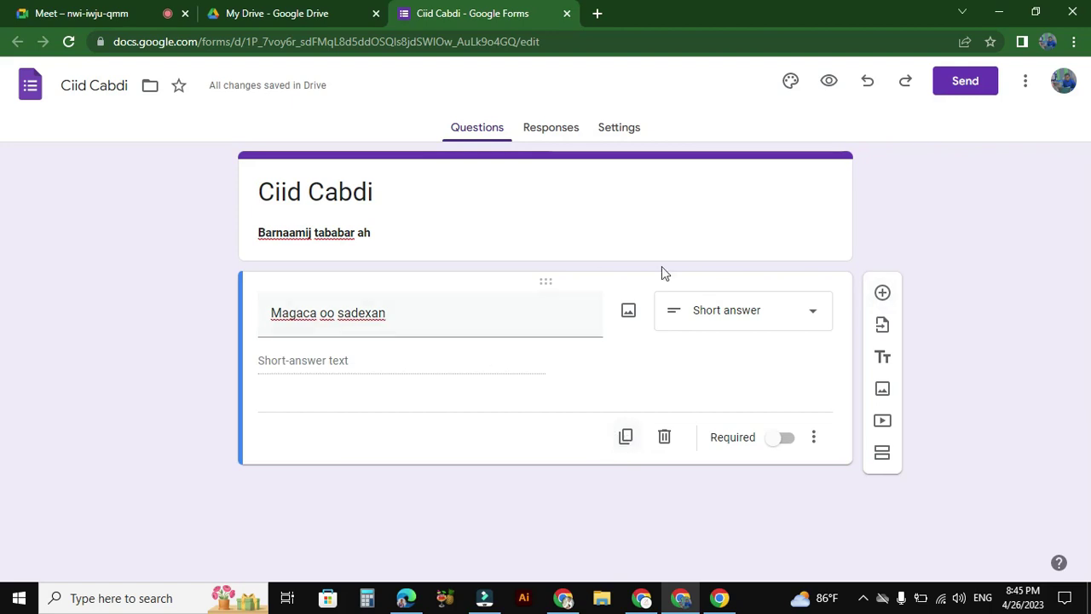
# Step: Add a second question 'Lambarkaaga' as a Short answer type
pyautogui.click(882, 294)
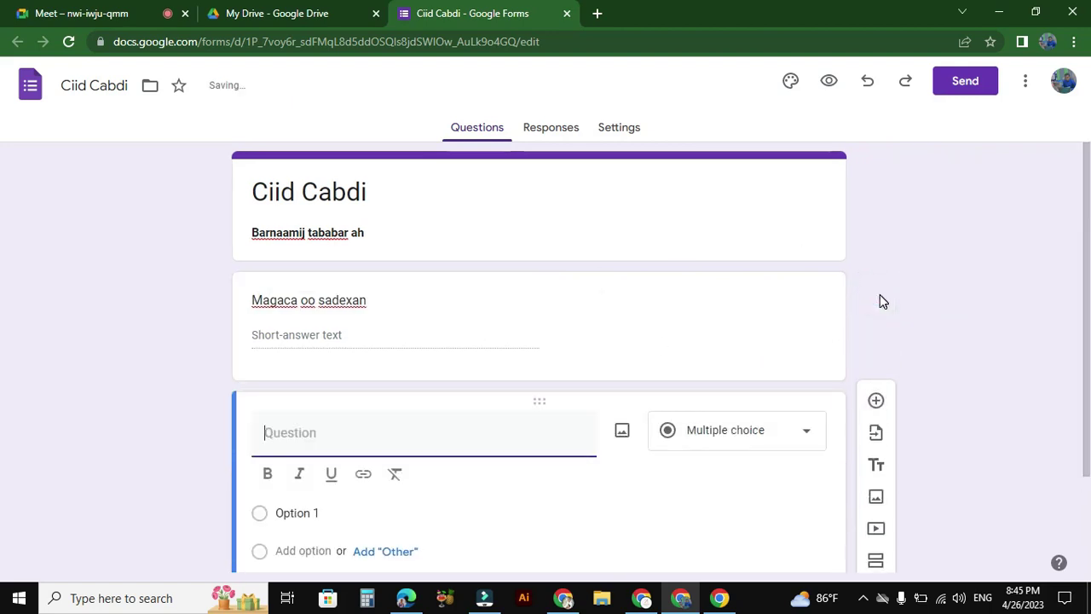
pyautogui.moveTo(1089, 203); pyautogui.dragTo(1081, 309)
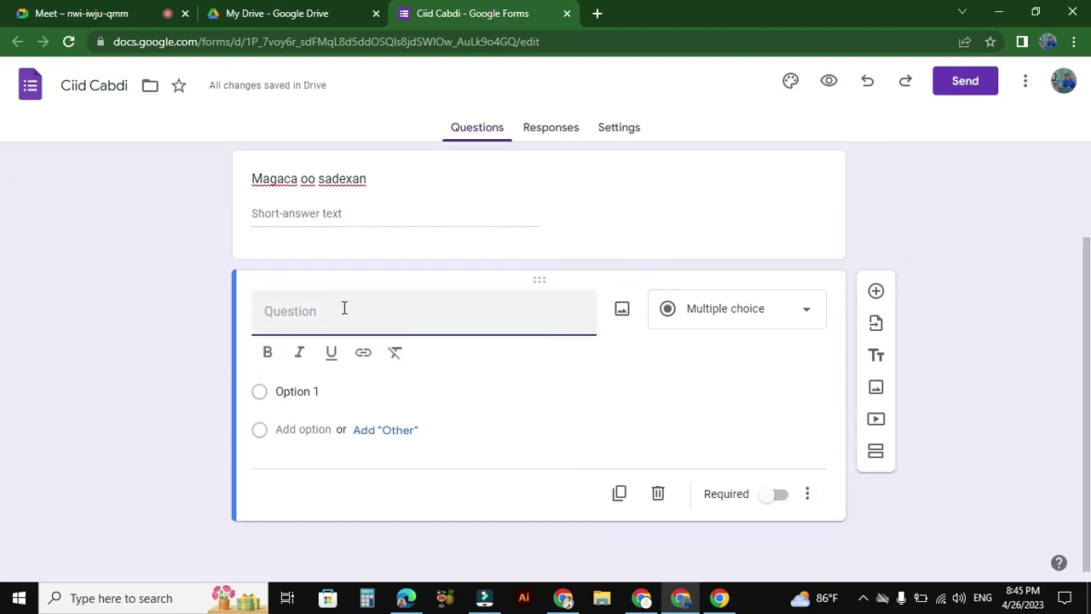
pyautogui.write('Lambva')
pyautogui.press('BackSpace')
pyautogui.press('BackSpace')
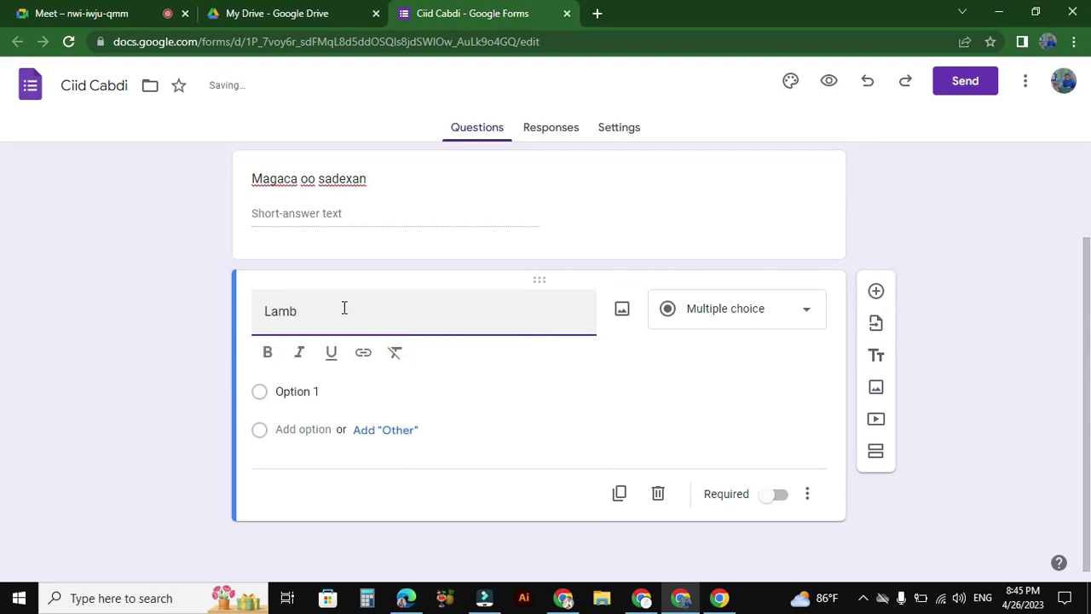
pyautogui.write('arkaaga')
pyautogui.click(312, 391)
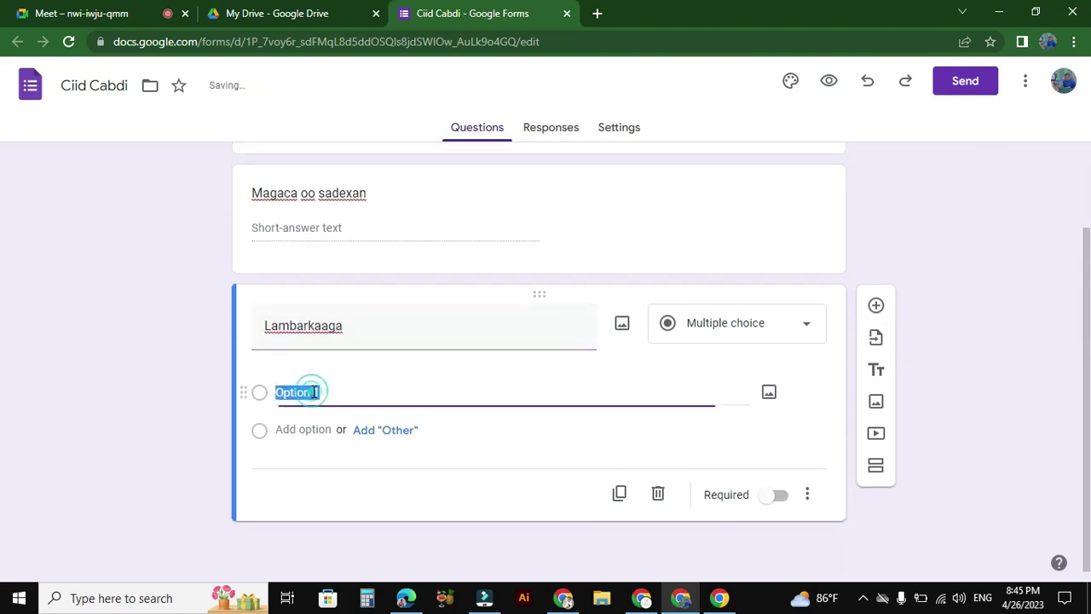
pyautogui.click(812, 339)
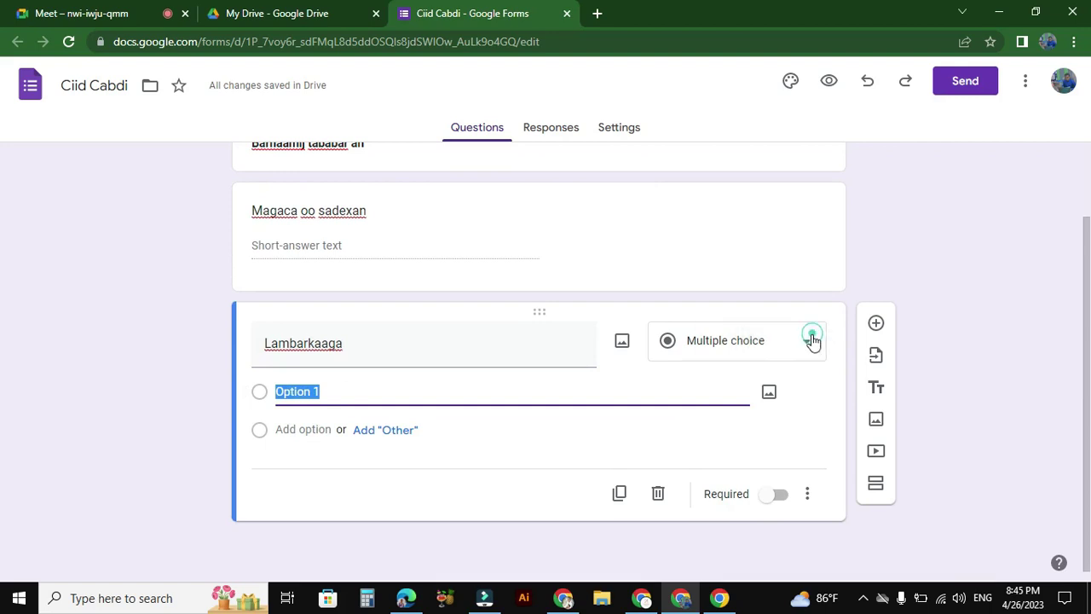
pyautogui.click(764, 111)
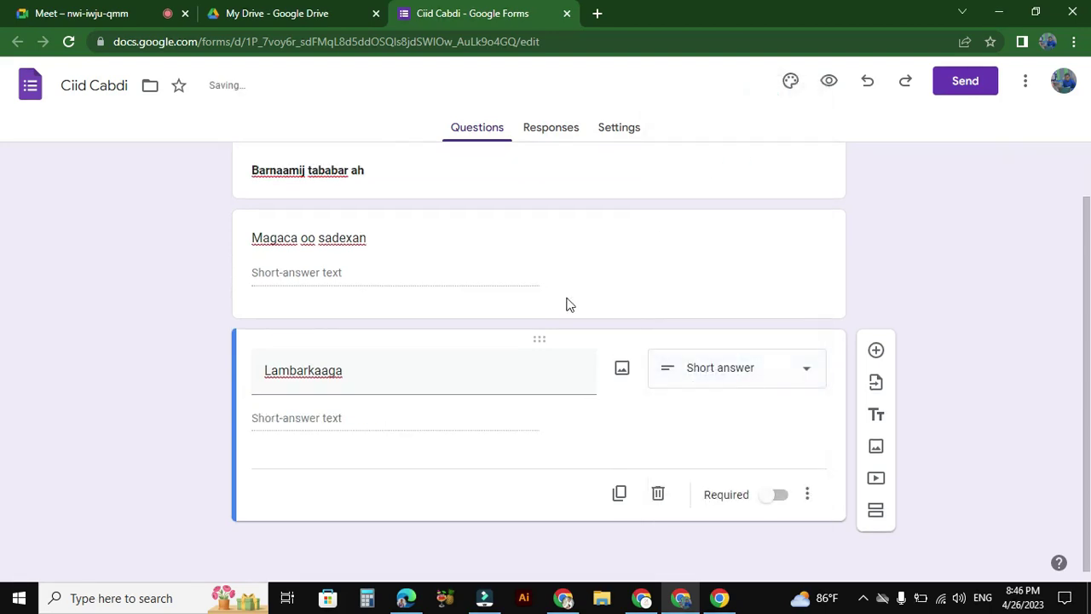
pyautogui.click(344, 417)
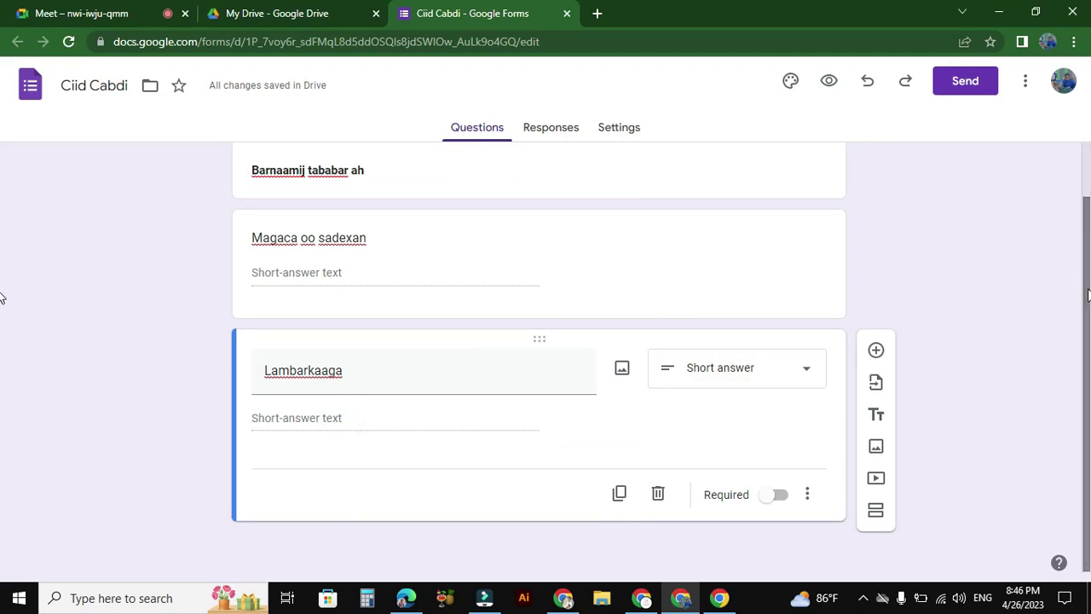
# Step: Toggle Required on 'Magaca oo sadexan' and back off, leaving it optional
pyautogui.click(461, 246)
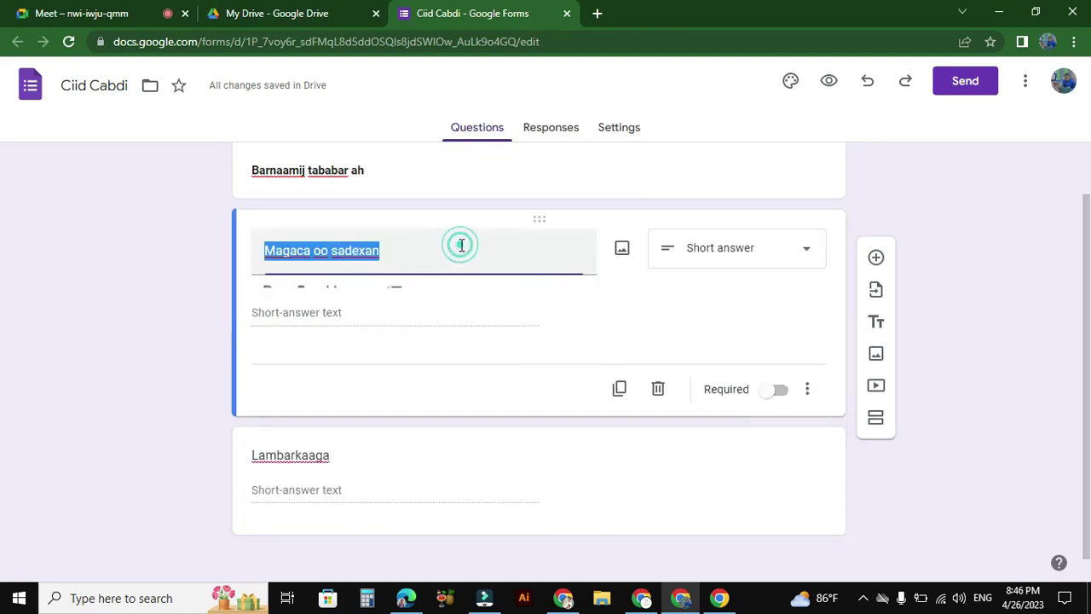
pyautogui.click(625, 347)
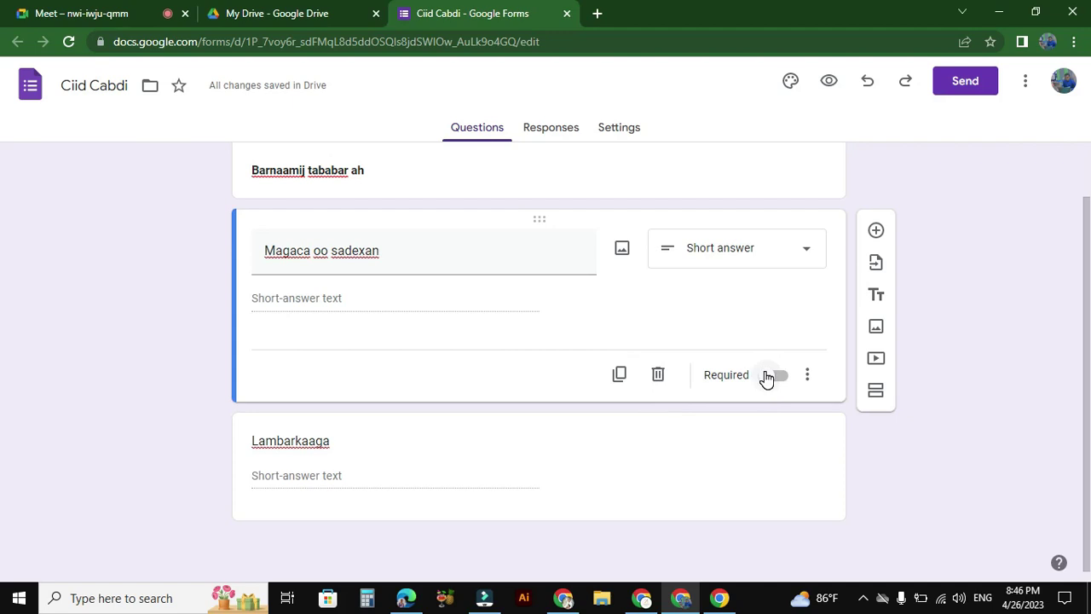
pyautogui.click(781, 379)
pyautogui.click(781, 376)
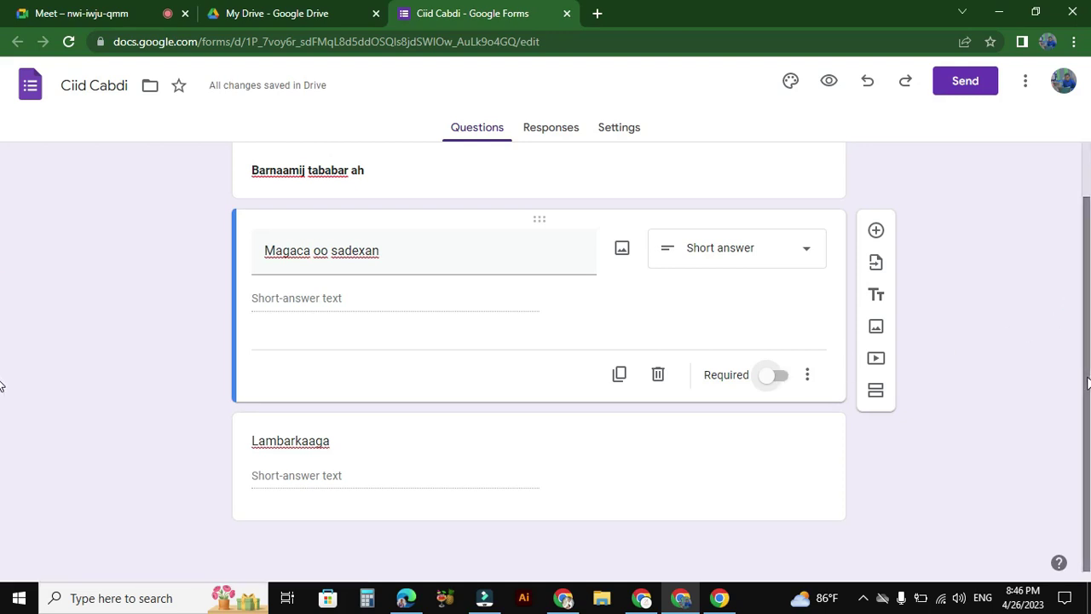
pyautogui.click(511, 467)
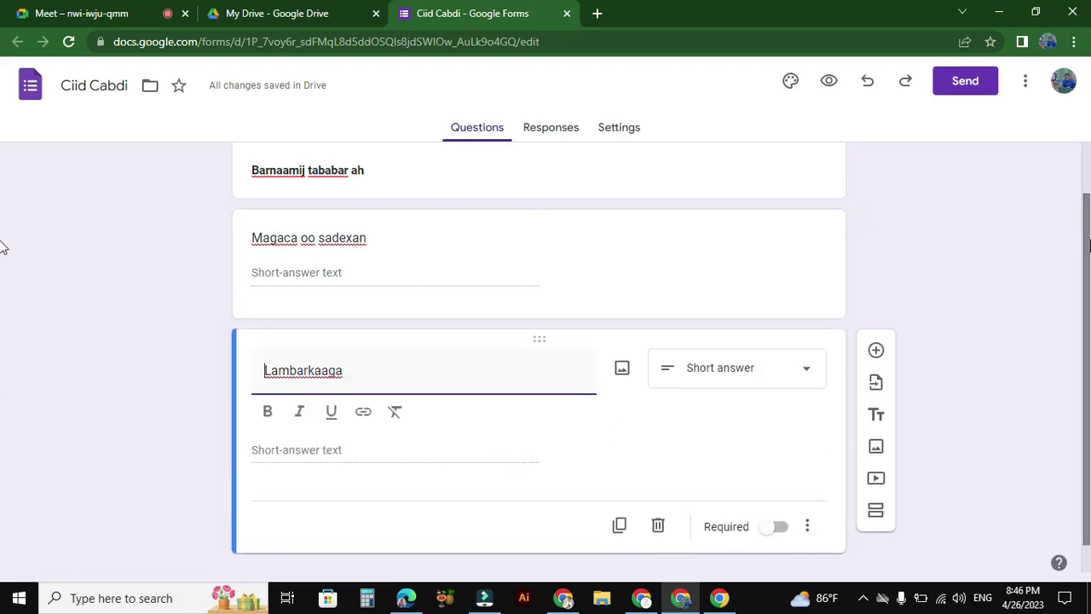
pyautogui.scroll(-1, 3, 247)
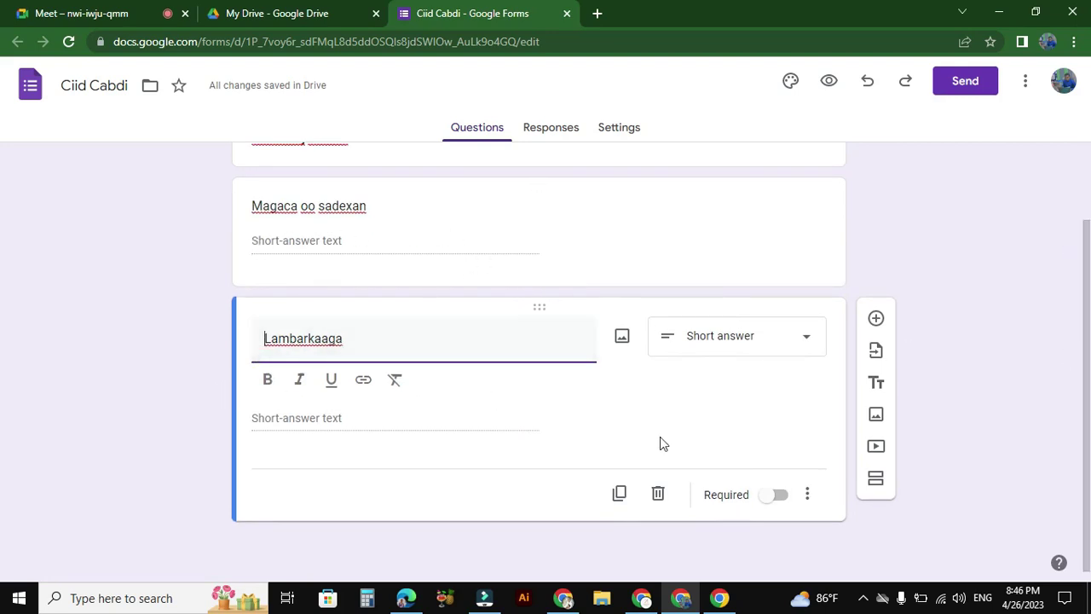
pyautogui.click(577, 518)
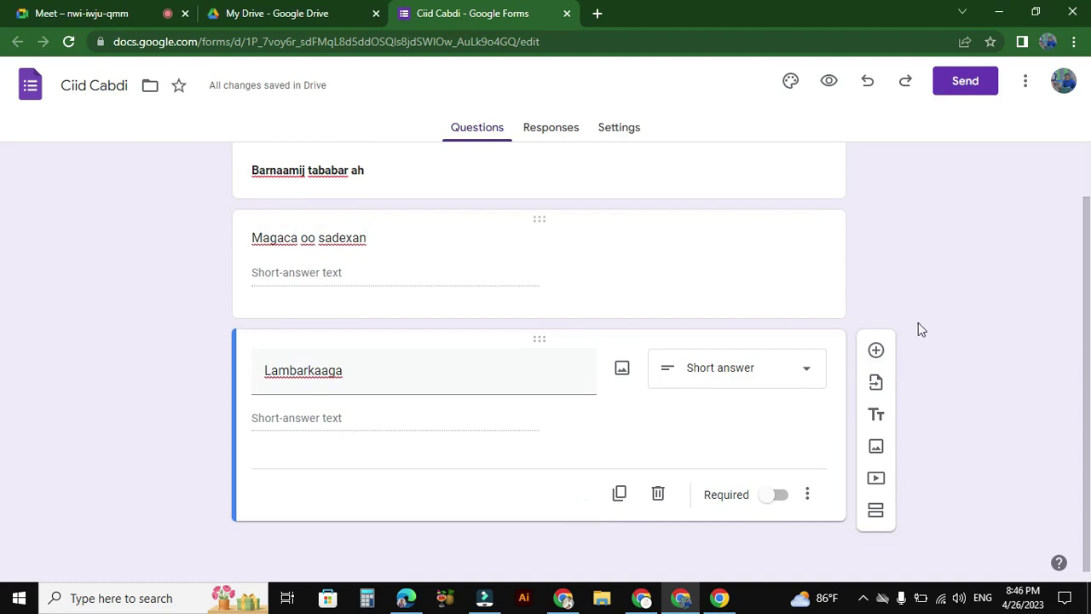
# Step: Add a new section titled 'Su'aalaha sax iyo khalad'
pyautogui.click(876, 511)
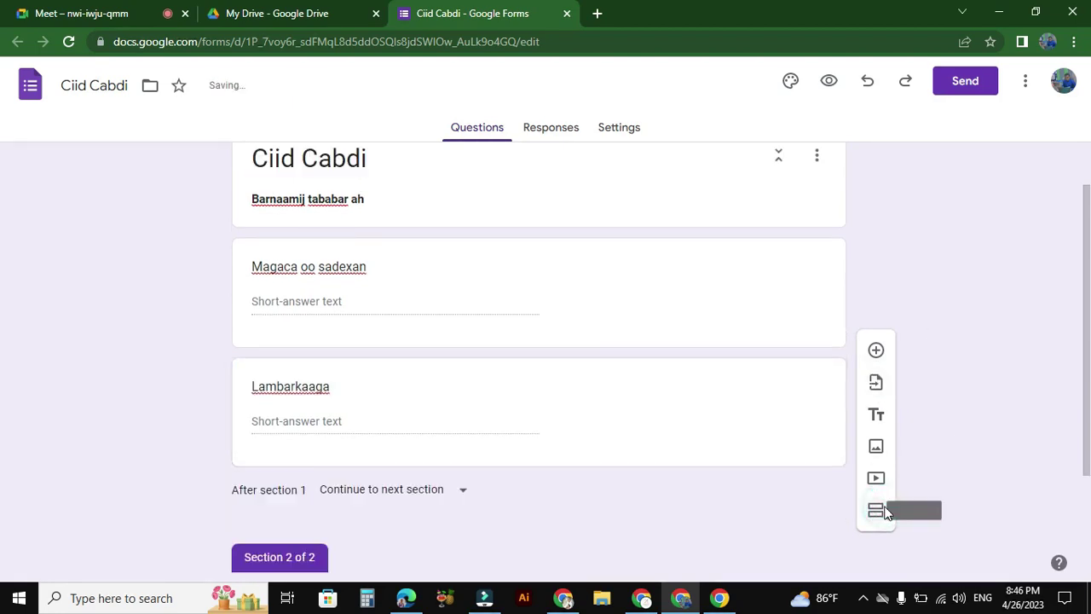
pyautogui.scroll(-1, 1087, 287)
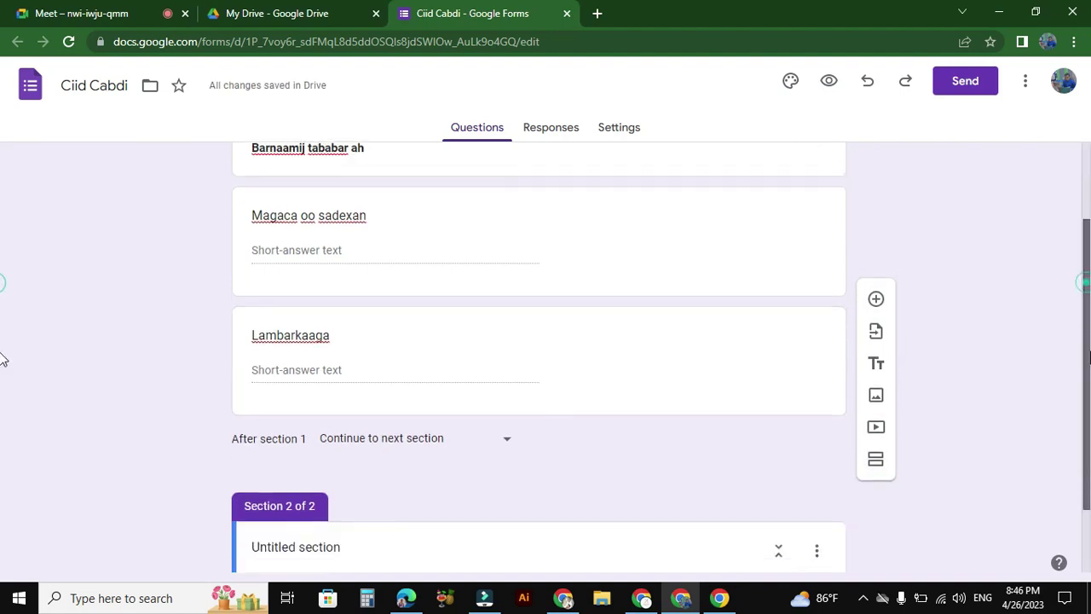
pyautogui.scroll(-1, 170, 375)
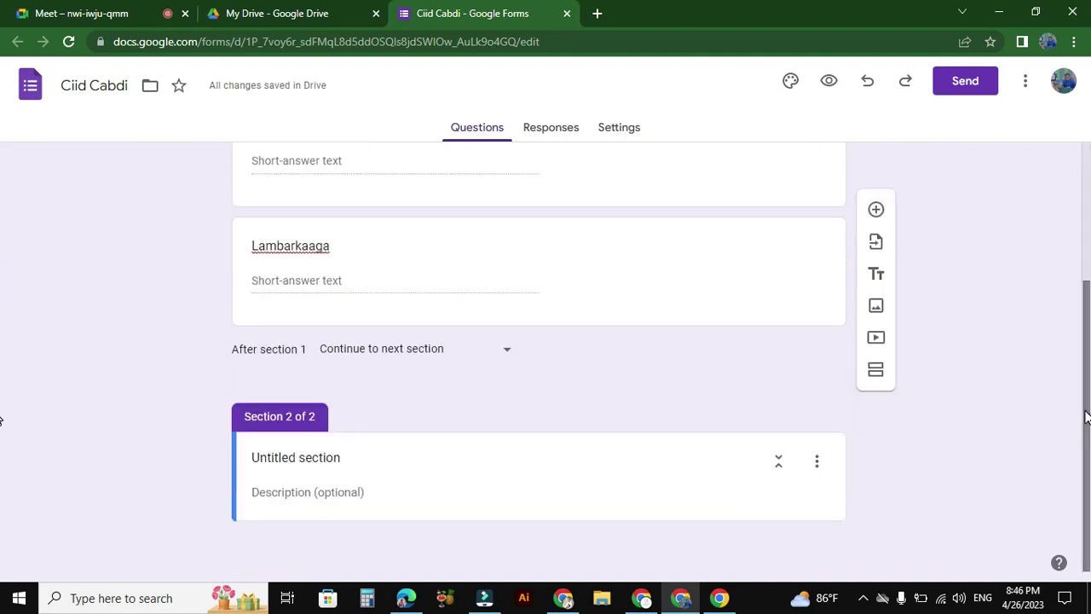
pyautogui.click(332, 454)
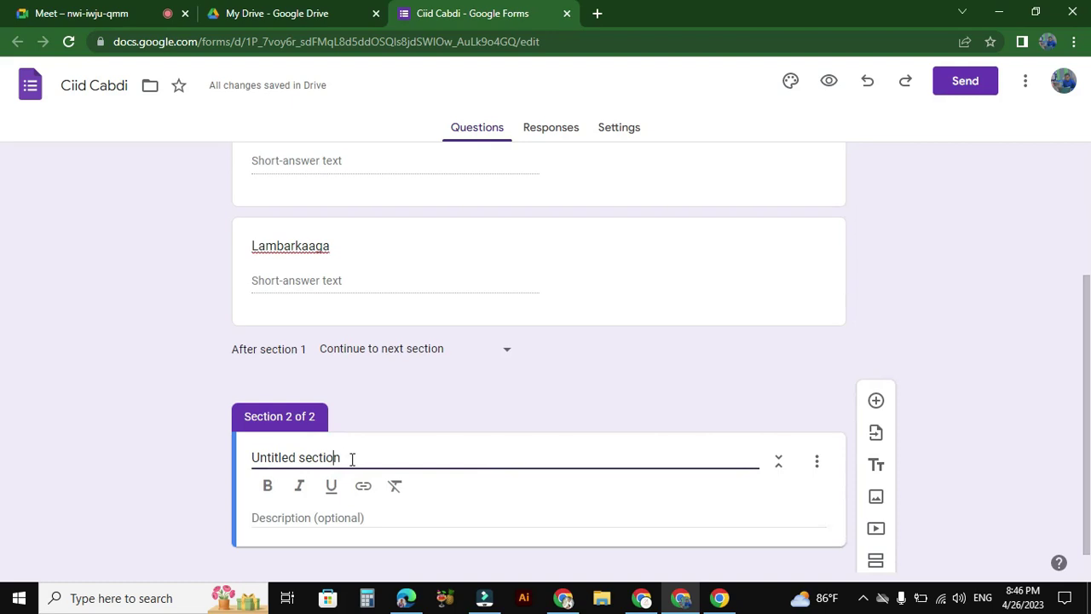
pyautogui.moveTo(351, 458); pyautogui.dragTo(253, 457)
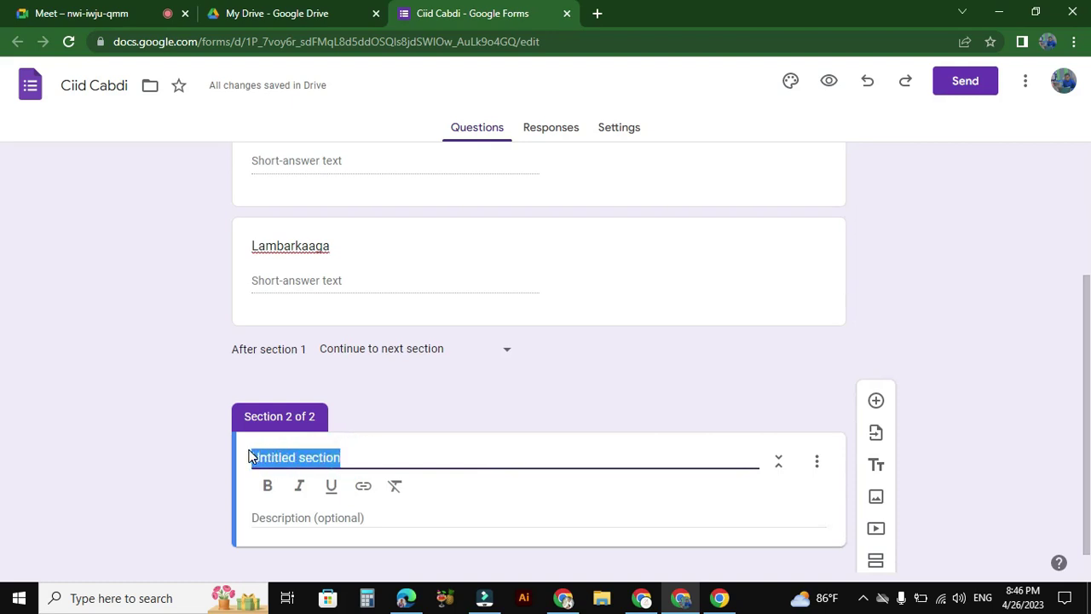
pyautogui.press('BackSpace')
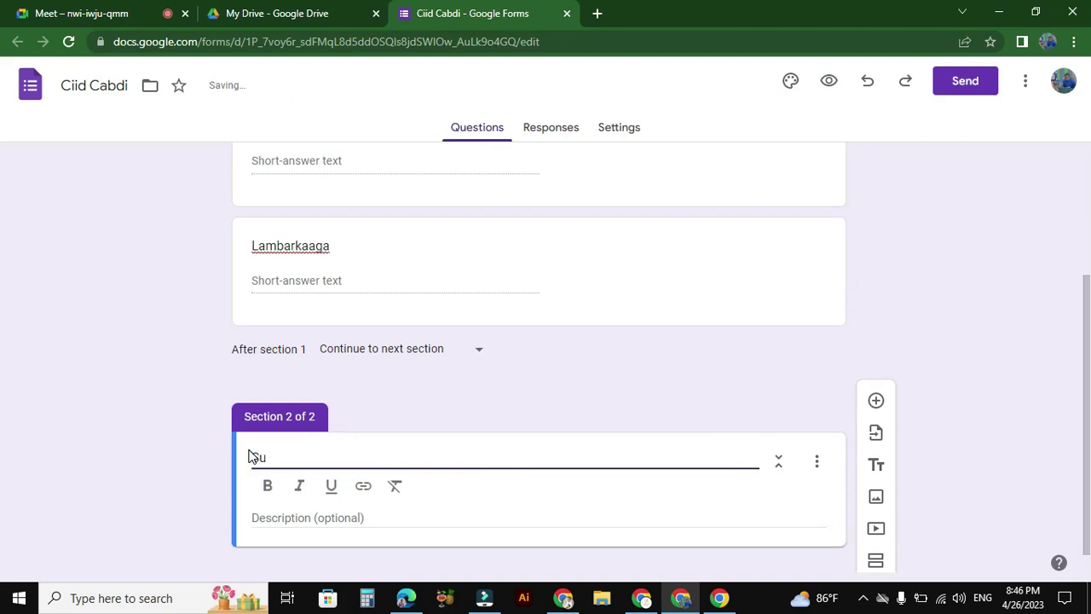
pyautogui.write('ha sax iyo khalad')
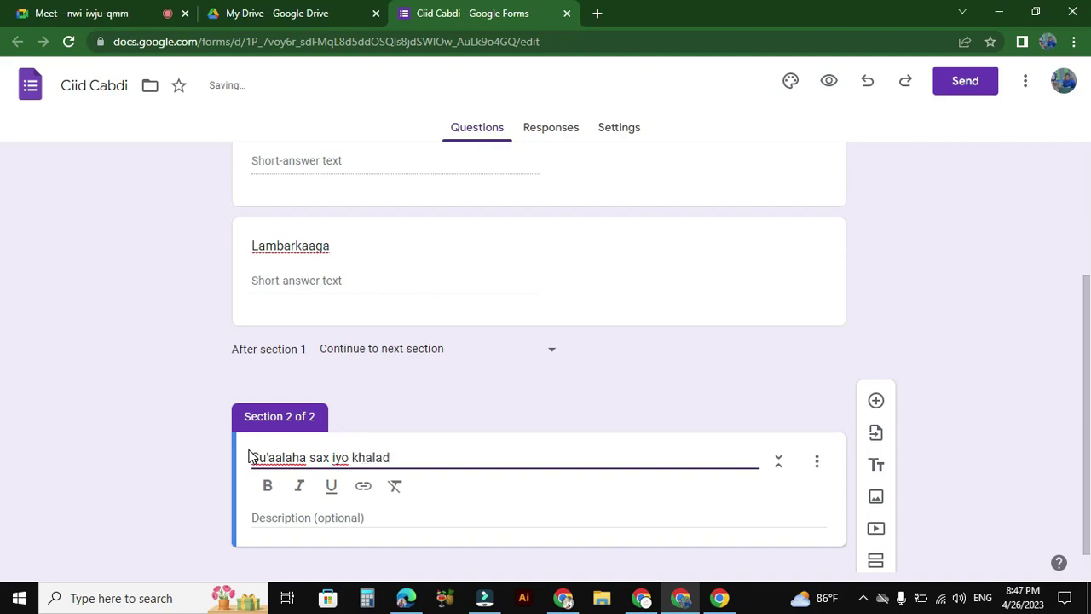
# Step: Give the section the description 'Ka dooro jawaabta saxda ah'
pyautogui.scroll(-1, 1069, 324)
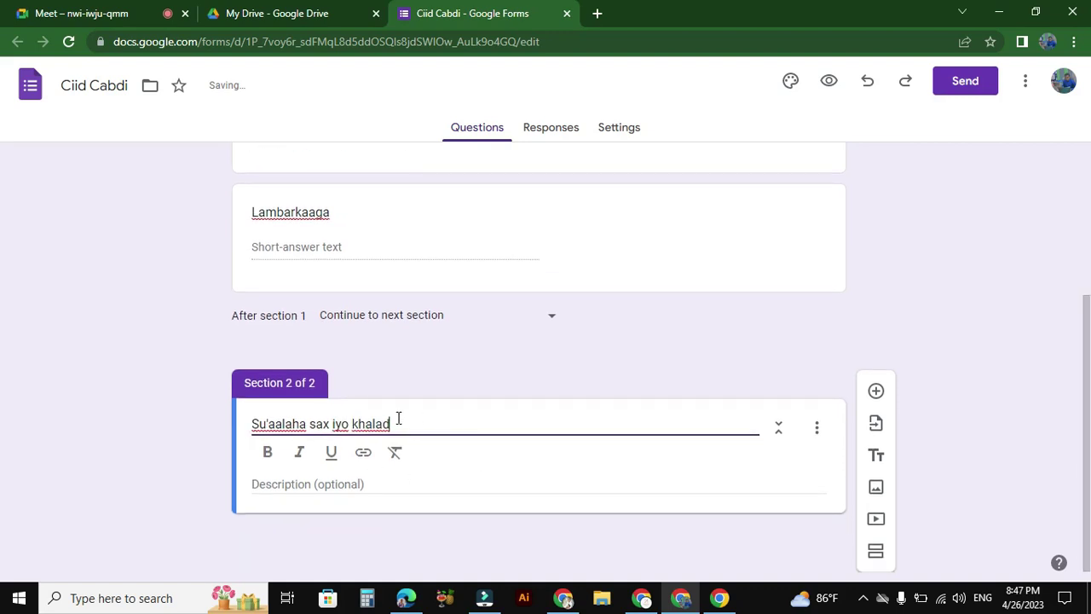
pyautogui.click(322, 482)
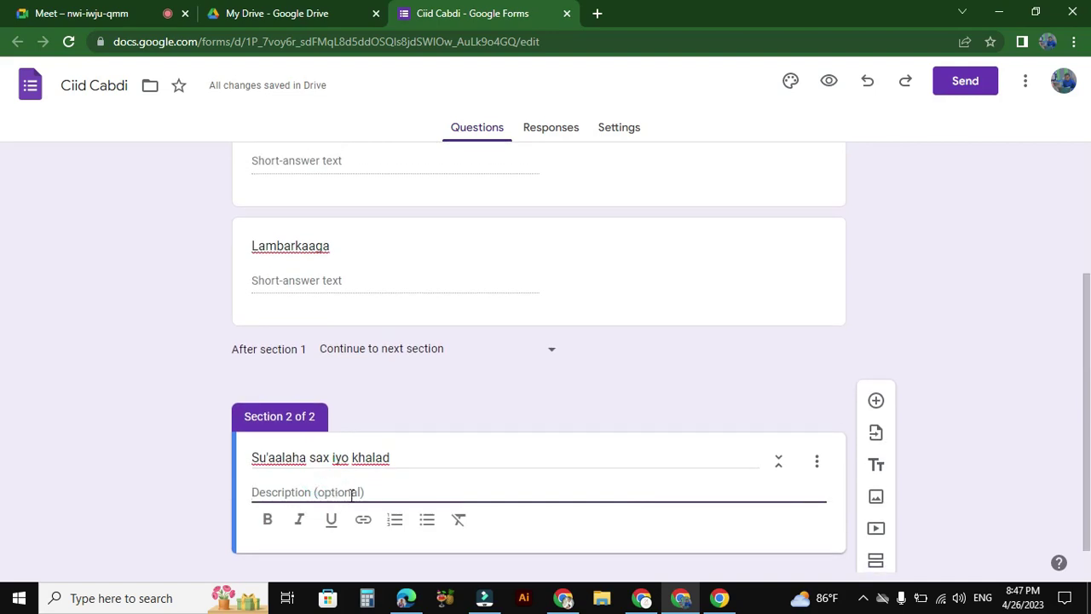
pyautogui.write('K')
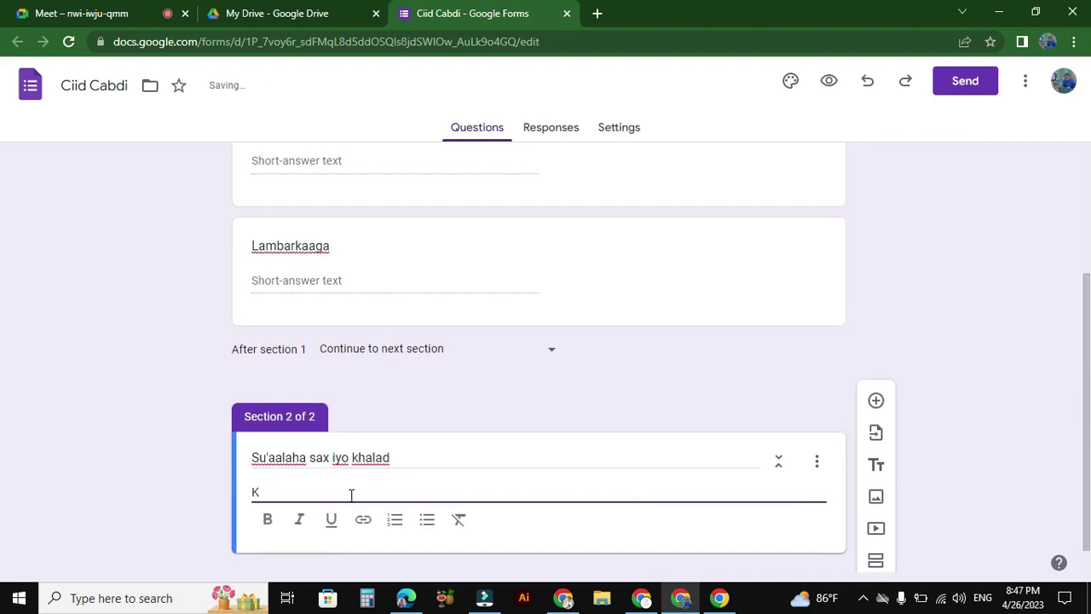
pyautogui.write('a dooro jawaab')
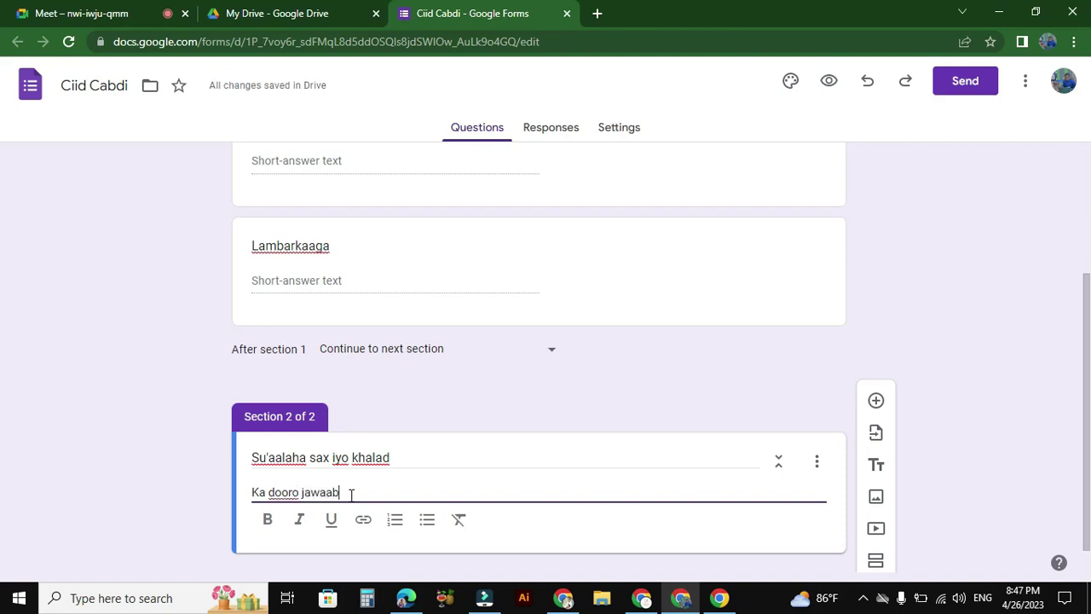
pyautogui.write('ta saxda ah')
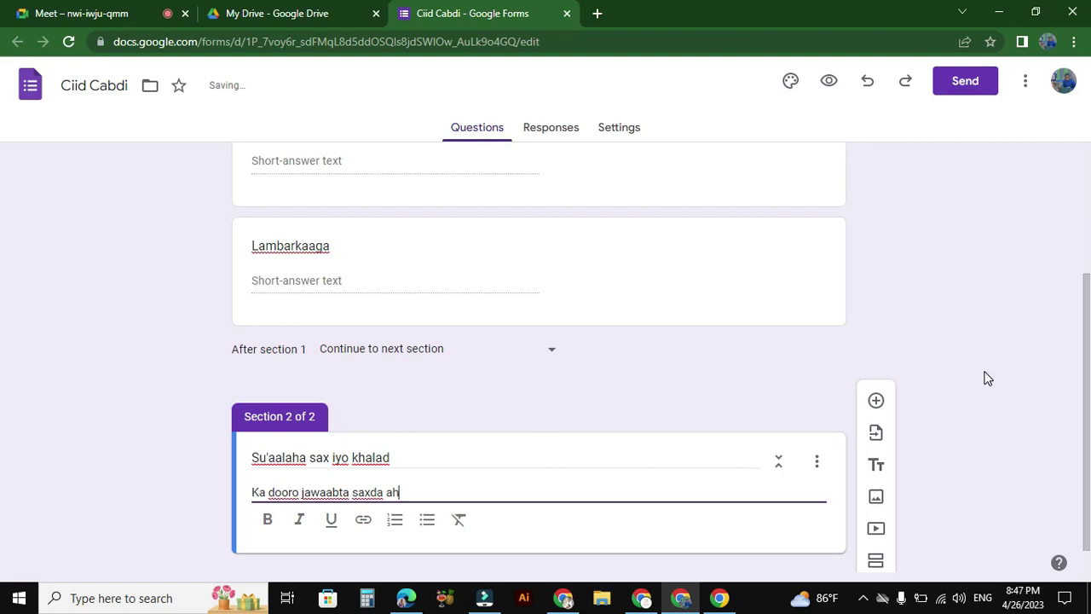
pyautogui.click(987, 378)
pyautogui.scroll(-1, 1071, 465)
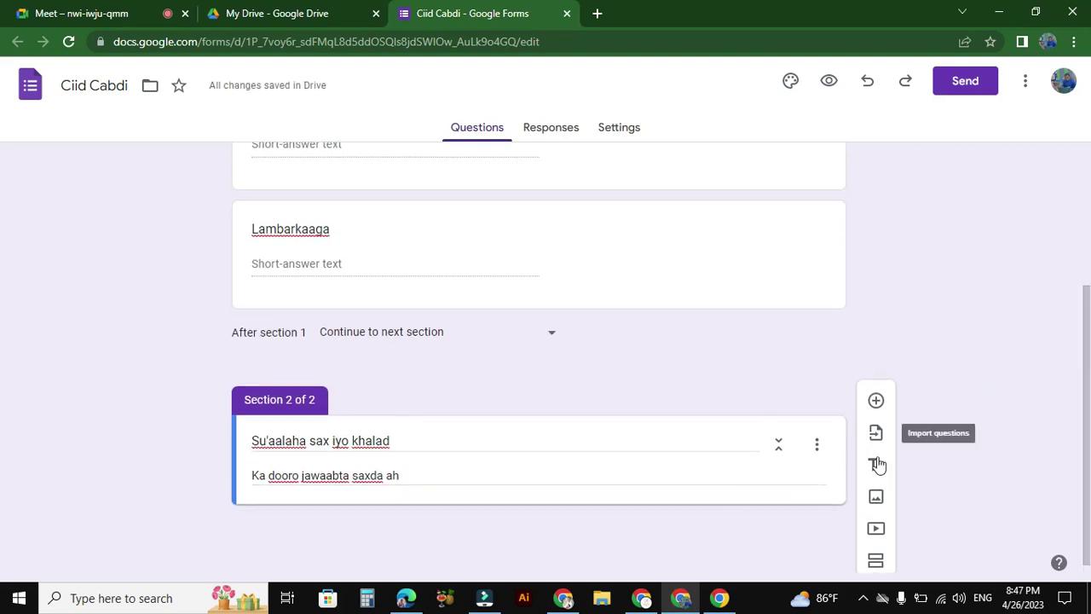
# Step: Add a Section 2 question reading 'Dagaalki badar waxuu dhaxay sanadki sadexaad'
pyautogui.click(882, 408)
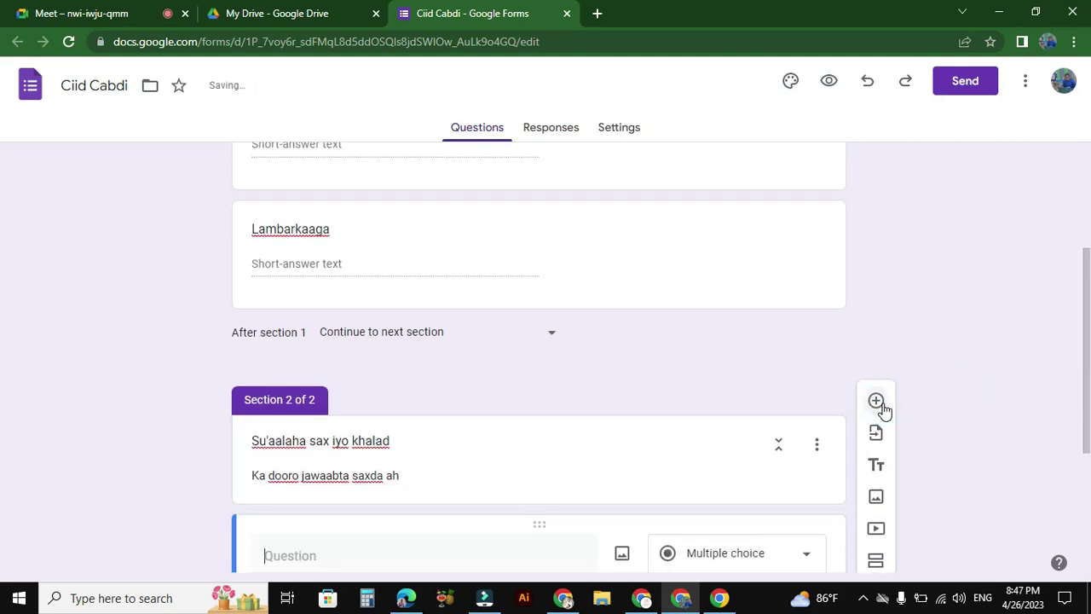
pyautogui.moveTo(1087, 389); pyautogui.dragTo(1084, 462)
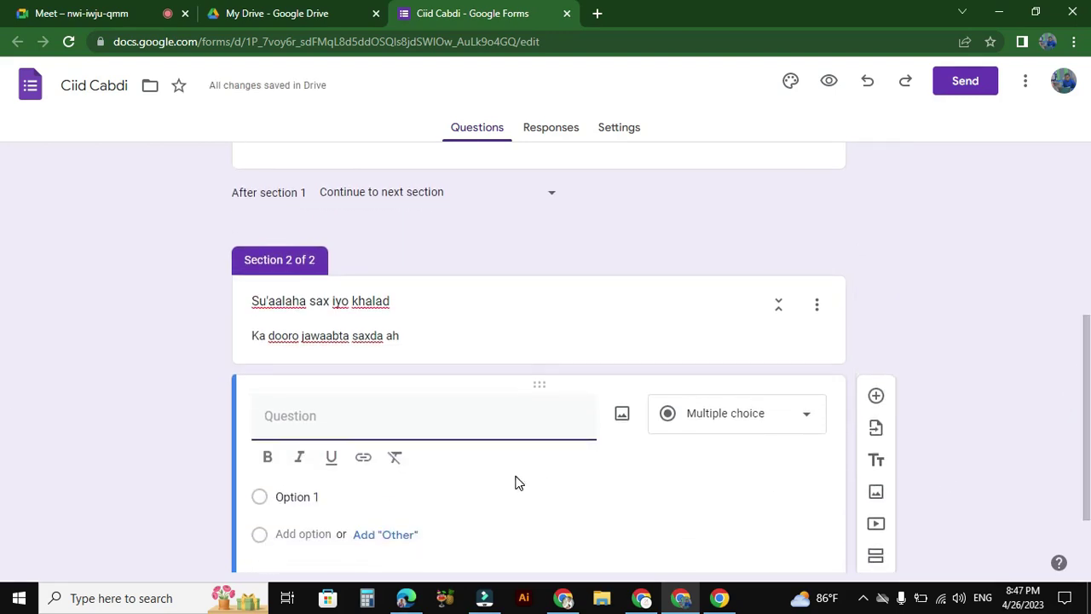
pyautogui.click(360, 411)
pyautogui.write('Dagaalki badar waxuu')
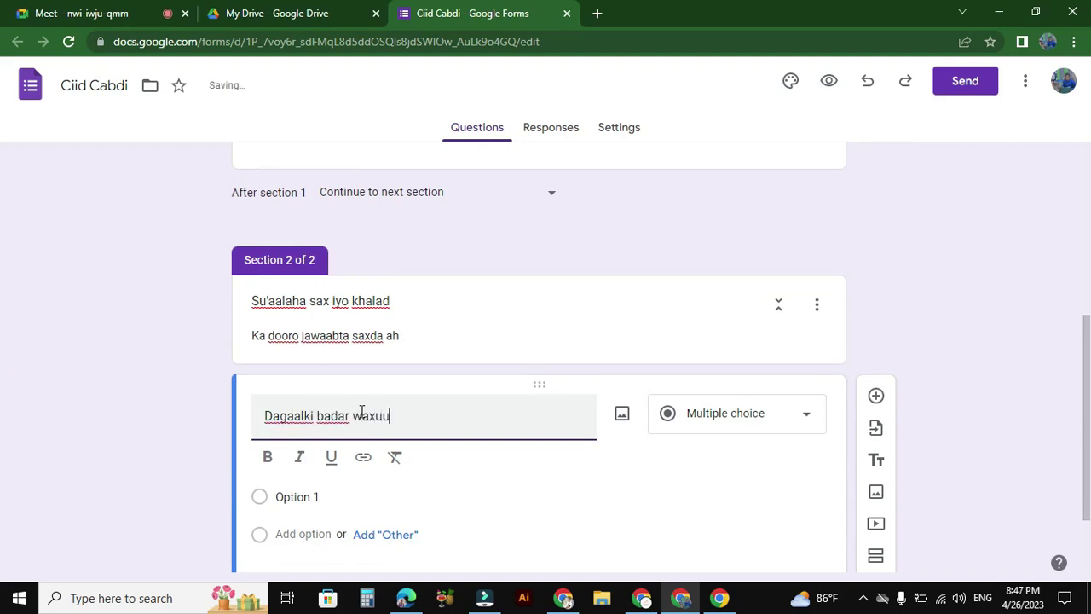
pyautogui.write(' dhaxay ')
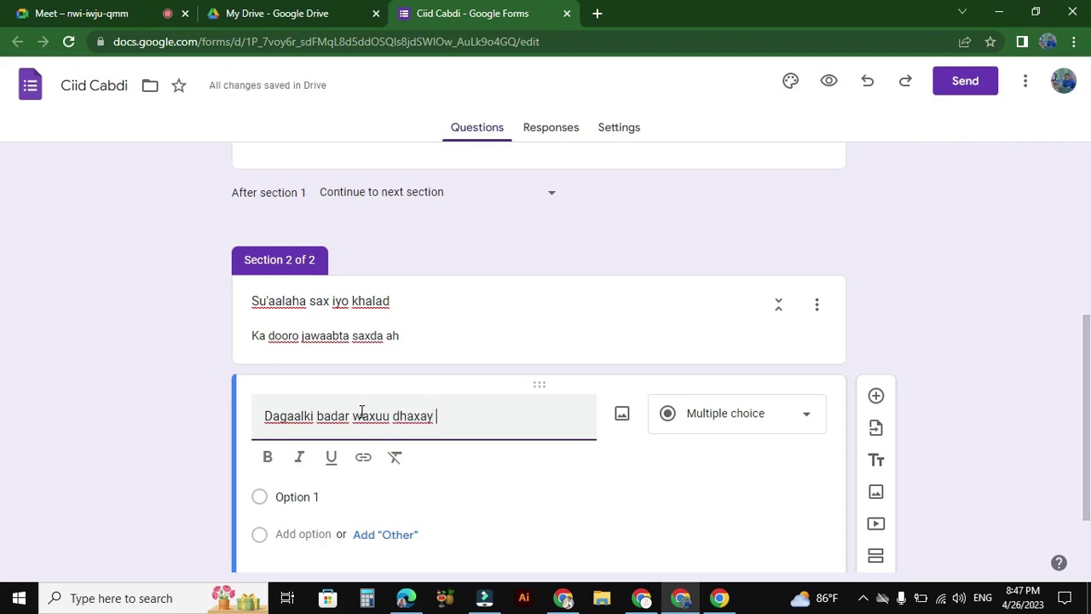
pyautogui.write('sanadki')
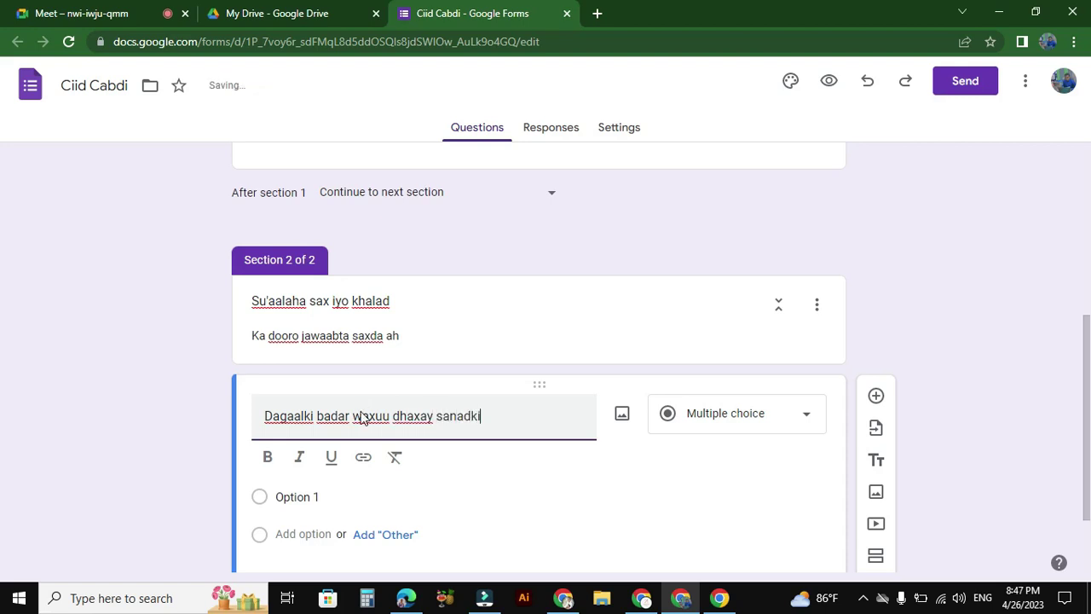
pyautogui.write(' sadexaad')
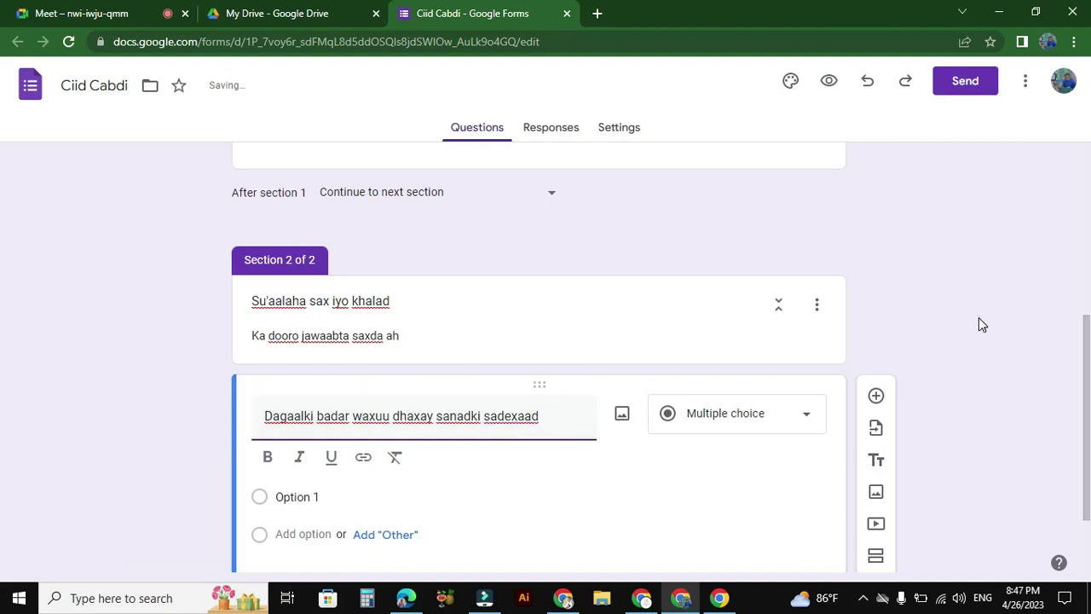
pyautogui.scroll(-1, 979, 317)
# Step: Give that question the answer choices Sax, Khalad and Other
pyautogui.click(315, 391)
pyautogui.write('Sax')
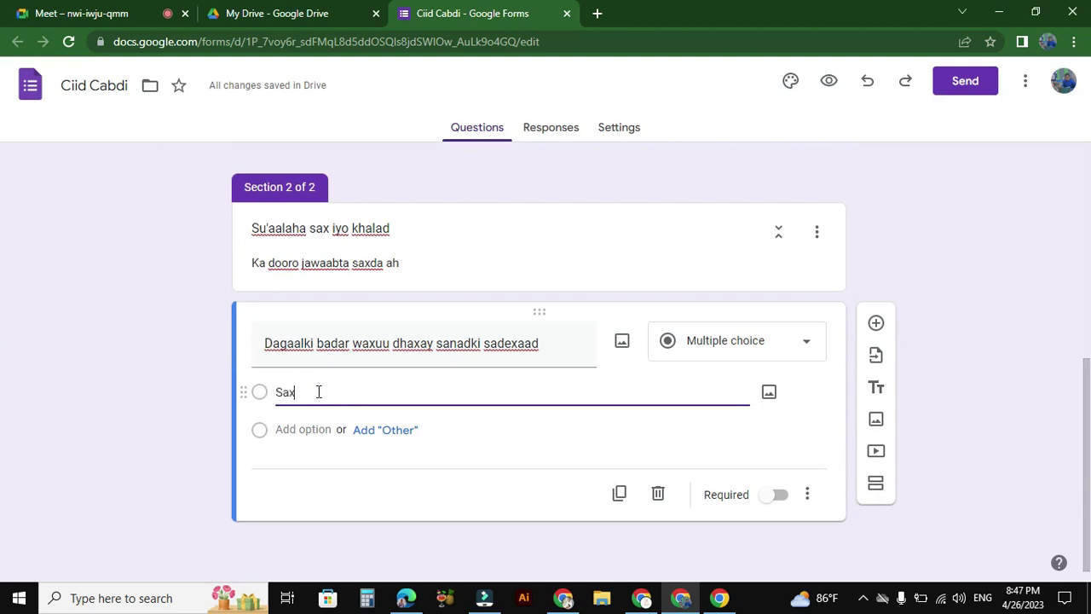
pyautogui.click(375, 429)
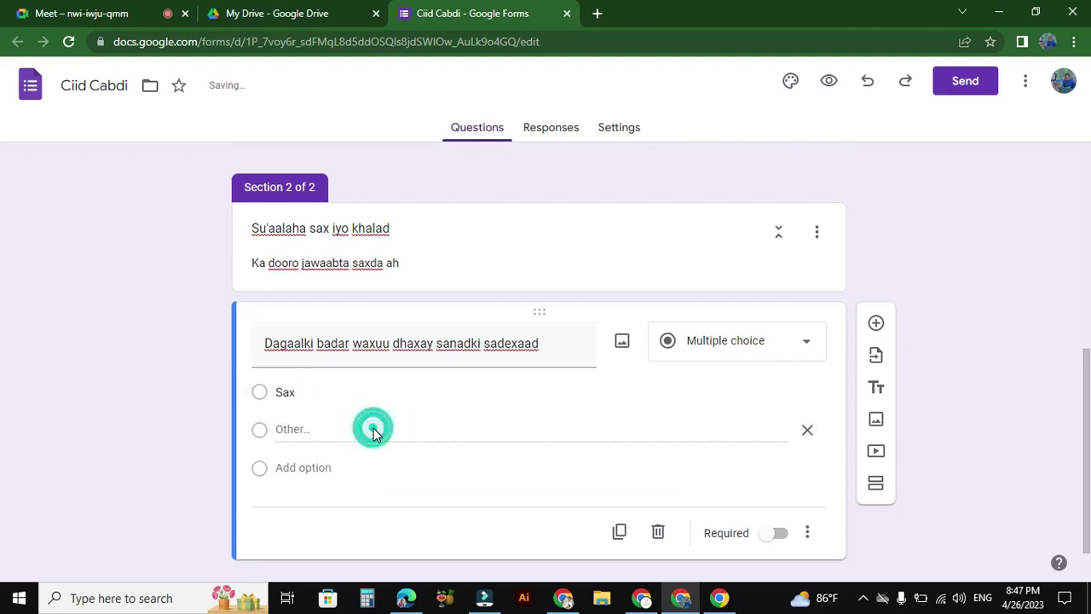
pyautogui.click(298, 467)
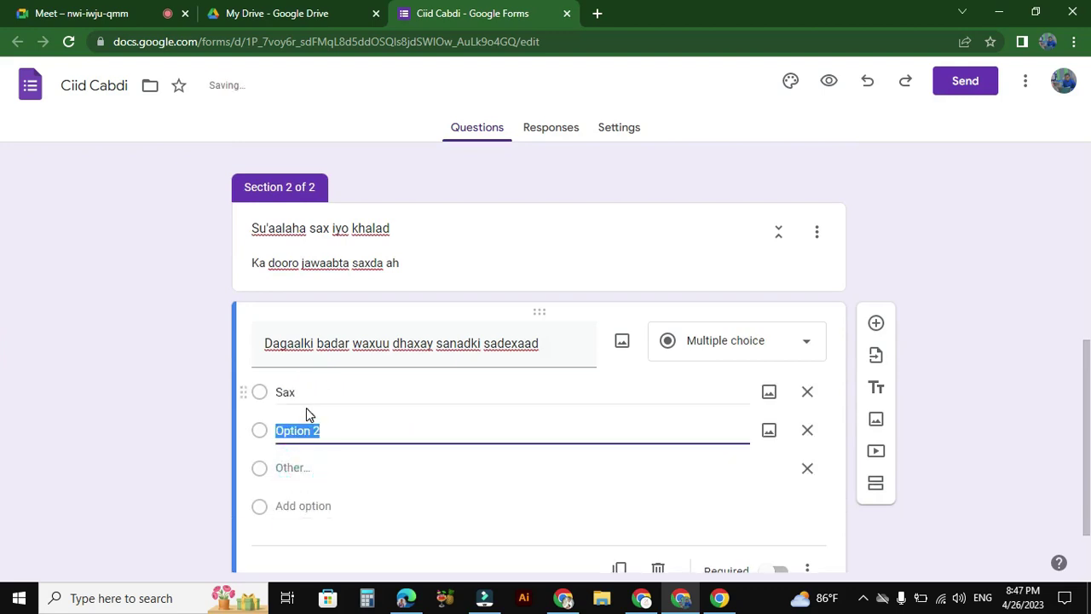
pyautogui.write('Khalad')
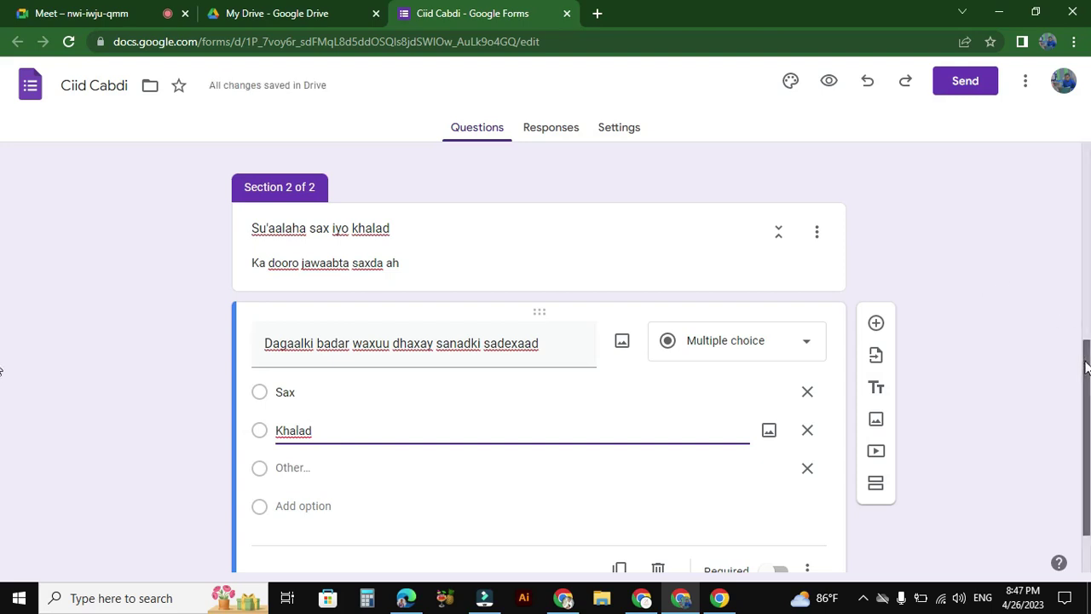
pyautogui.scroll(-1, 1070, 383)
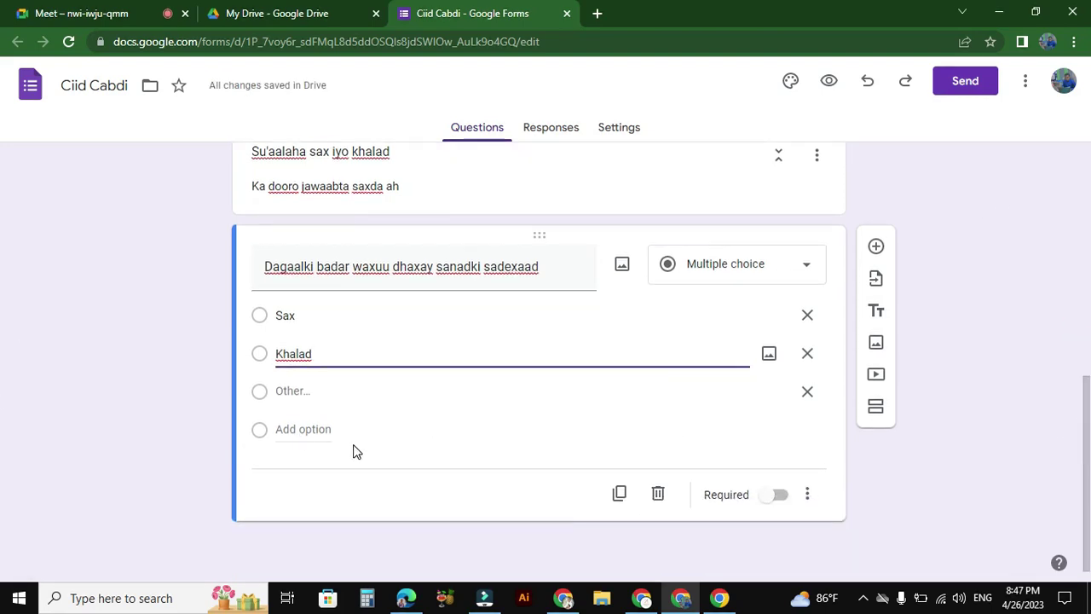
pyautogui.click(428, 436)
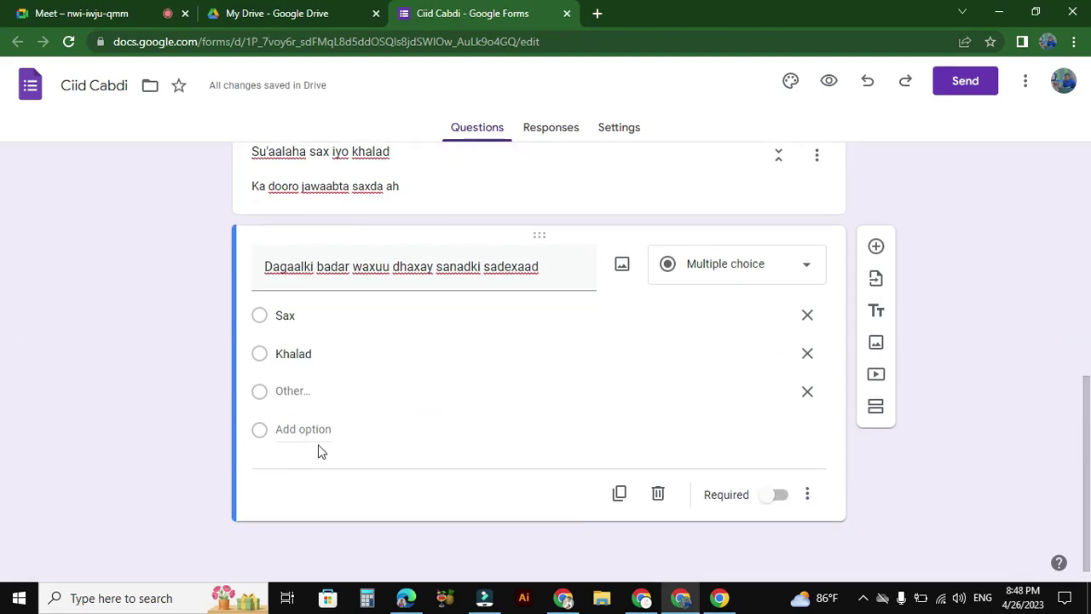
pyautogui.click(299, 403)
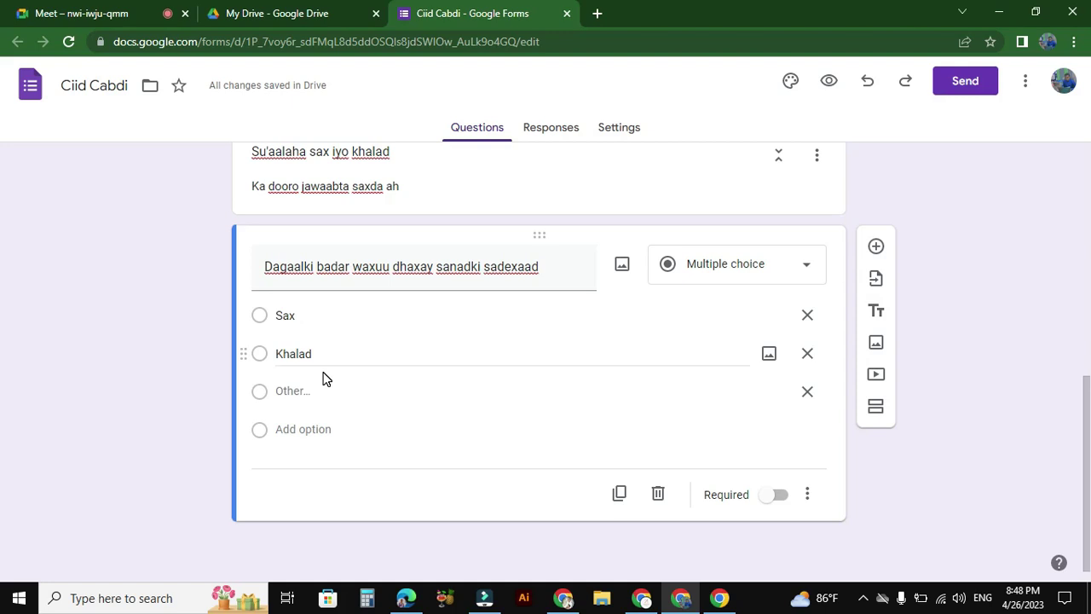
# Step: Turn on Make this a quiz in Settings with a default question value of 10 points
pyautogui.click(620, 128)
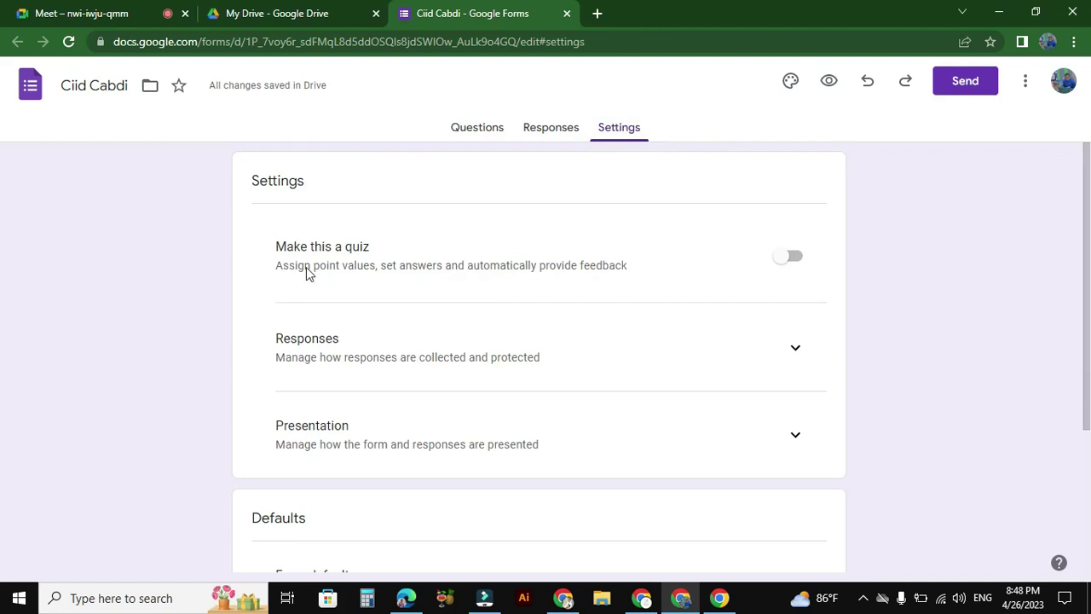
pyautogui.click(785, 265)
pyautogui.scroll(-4, 1069, 281)
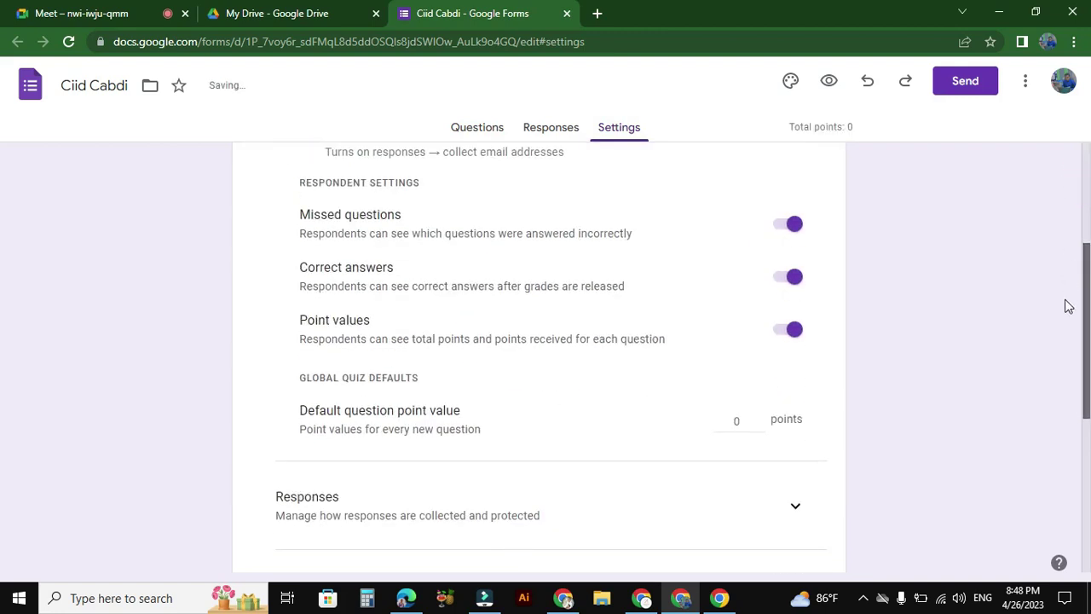
pyautogui.scroll(-1, 1064, 333)
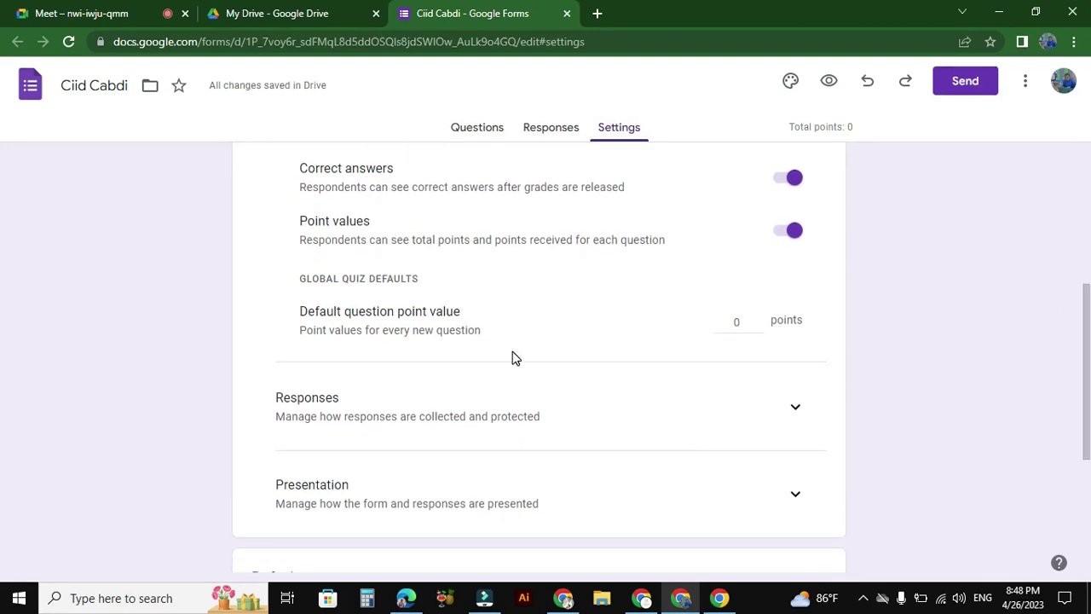
pyautogui.click(743, 320)
pyautogui.write('10')
pyautogui.click(811, 322)
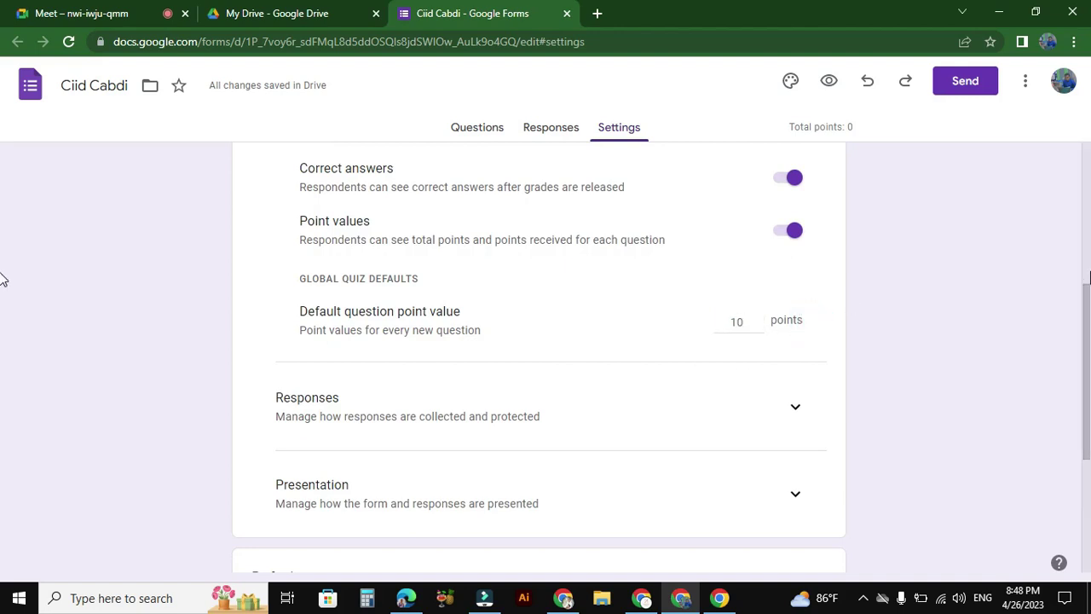
pyautogui.scroll(-1, 3, 307)
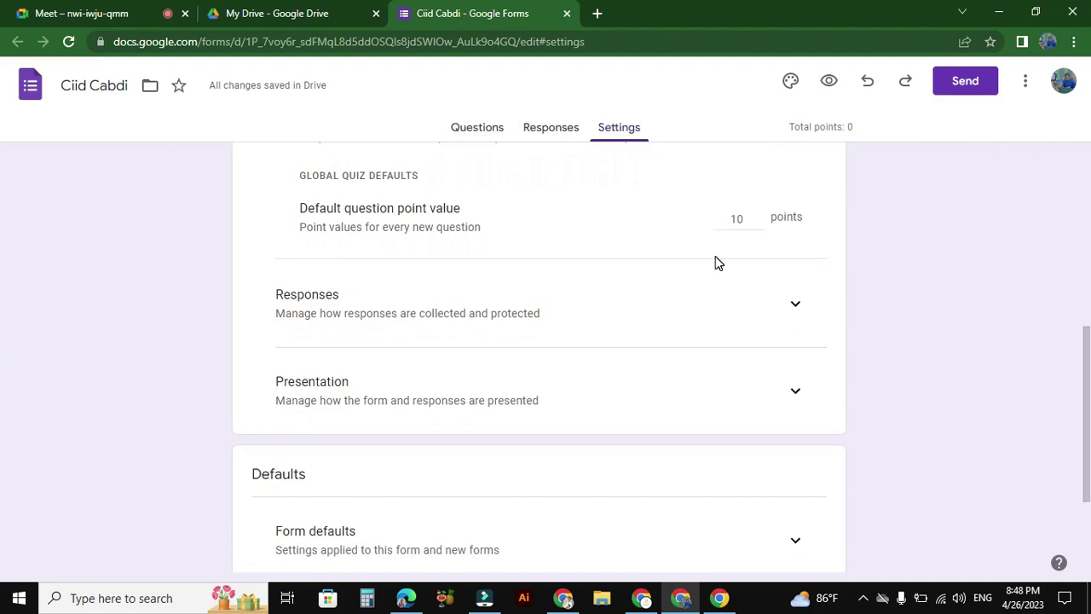
# Step: Switch on 'Limit to 1 response' in the Responses settings
pyautogui.click(799, 306)
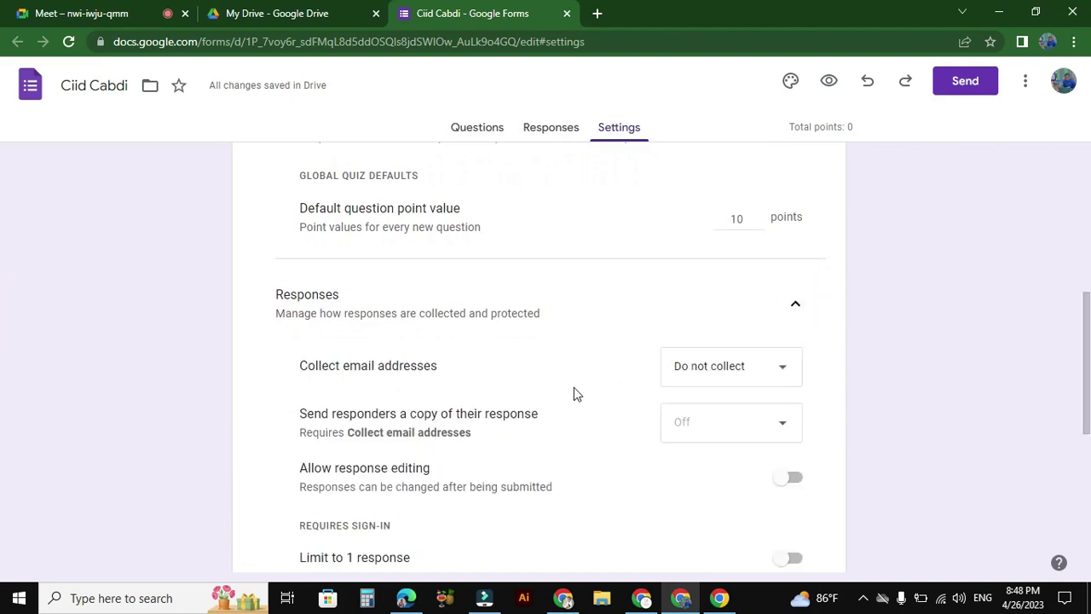
pyautogui.moveTo(3, 377); pyautogui.dragTo(2, 461)
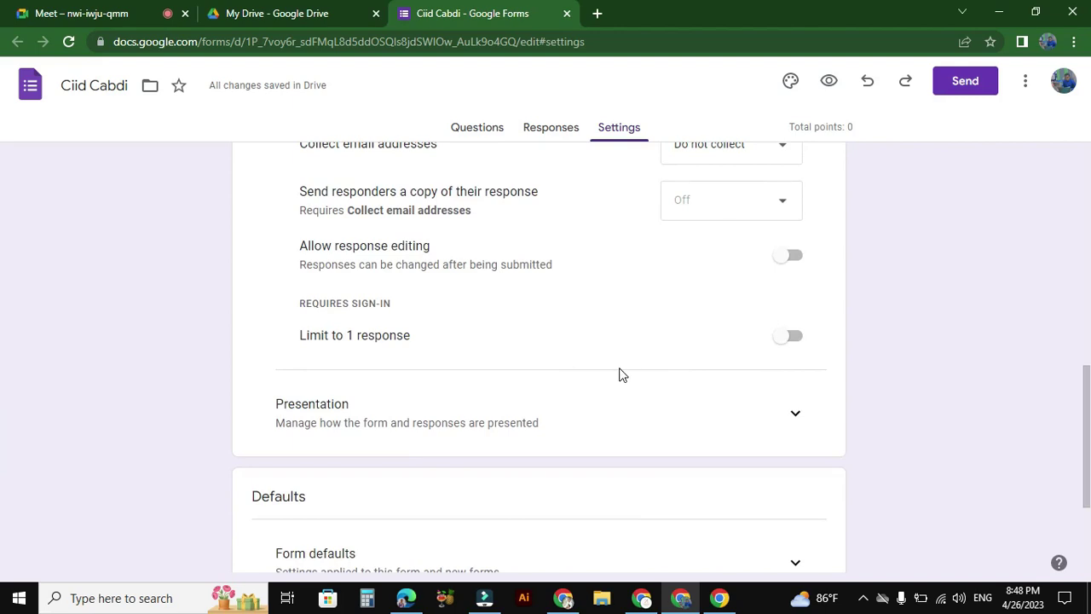
pyautogui.click(792, 344)
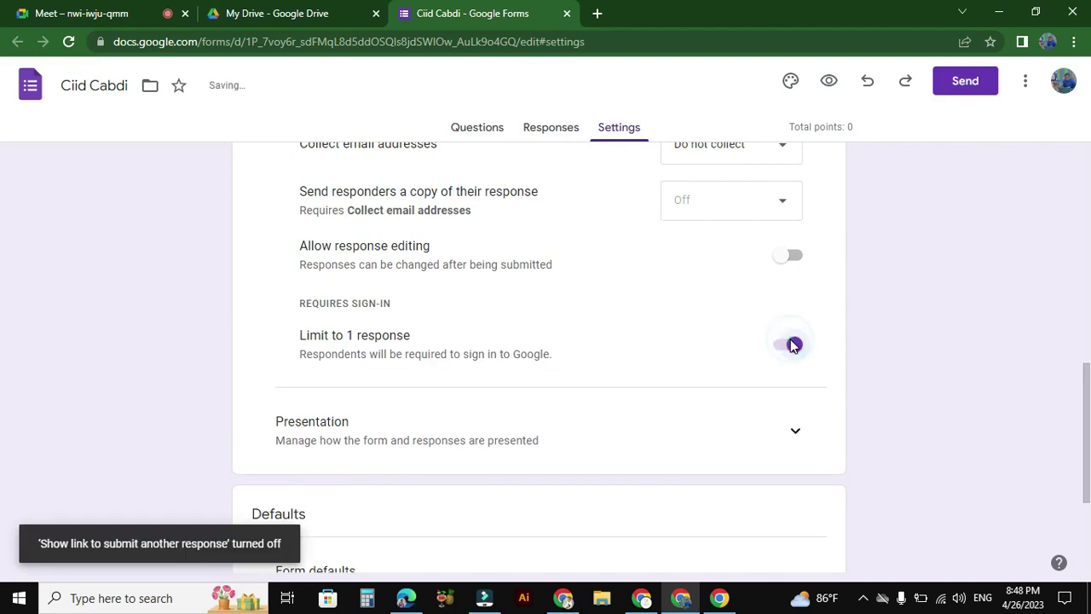
pyautogui.scroll(-1, 2, 399)
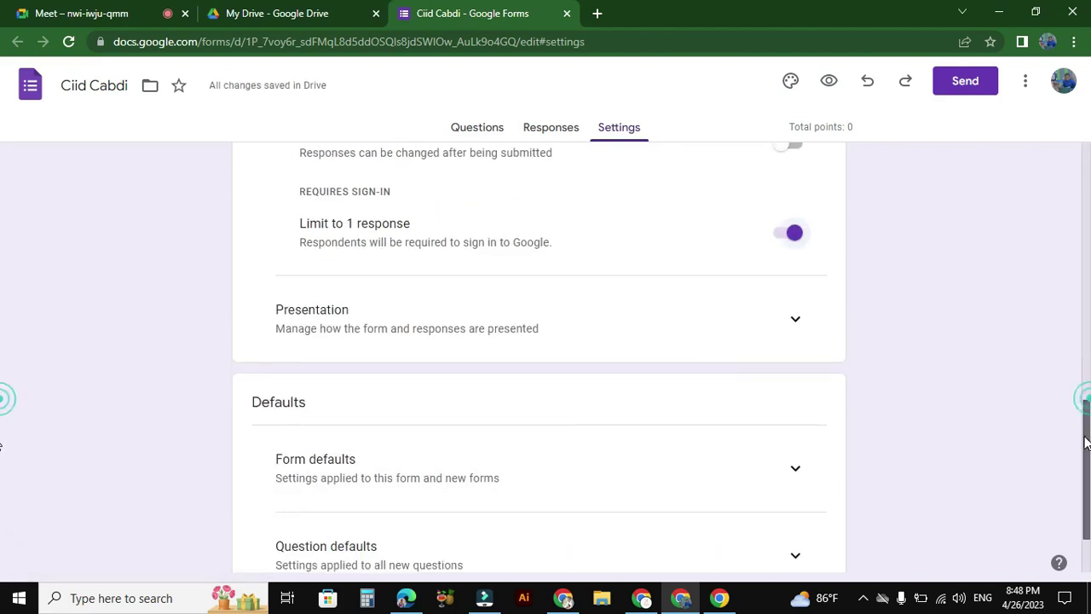
pyautogui.click(798, 319)
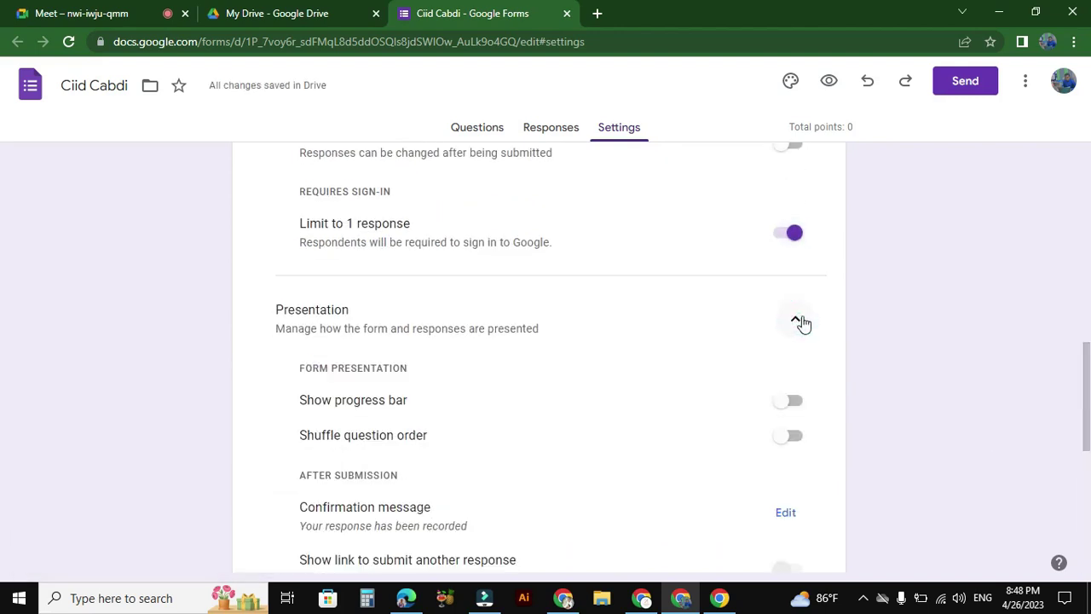
# Step: Under Presentation, change the confirmation message text to 'Mahadsanid' and save it
pyautogui.scroll(-3, 2, 411)
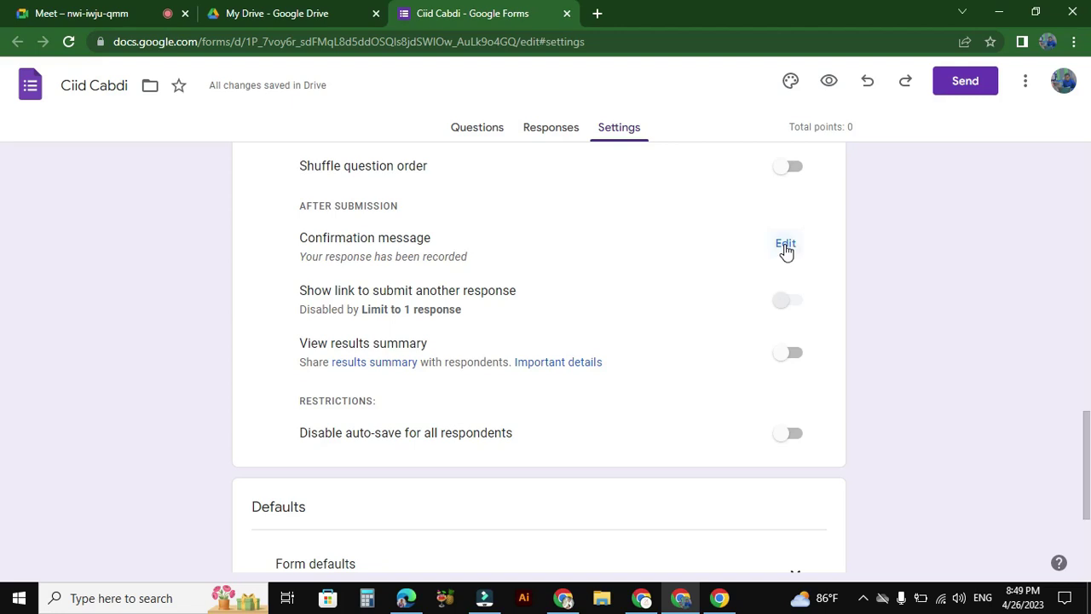
pyautogui.click(785, 247)
pyautogui.click(517, 237)
pyautogui.click(476, 248)
pyautogui.write('m')
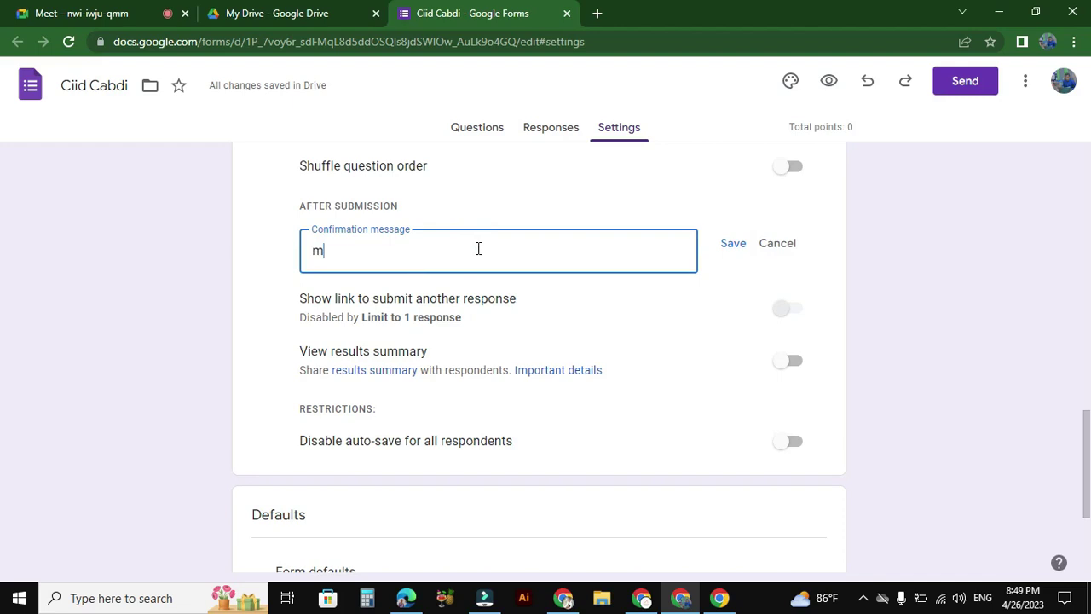
pyautogui.press('BackSpace')
pyautogui.write('MahadsaNID')
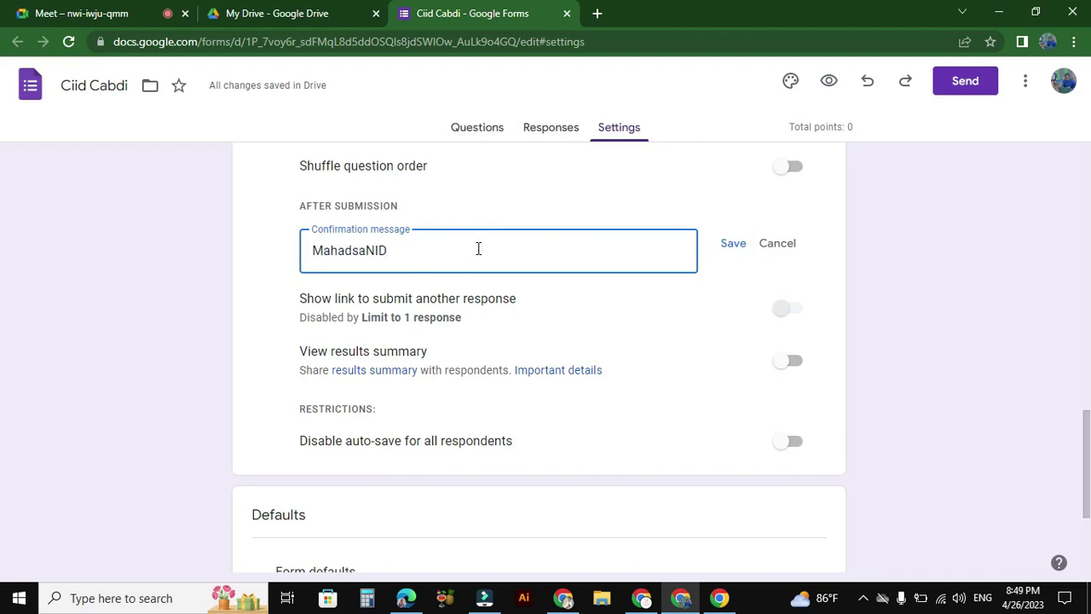
pyautogui.press('BackSpace')
pyautogui.press('BackSpace')
pyautogui.write('ID')
pyautogui.press('BackSpace')
pyautogui.write('nid')
pyautogui.click(730, 247)
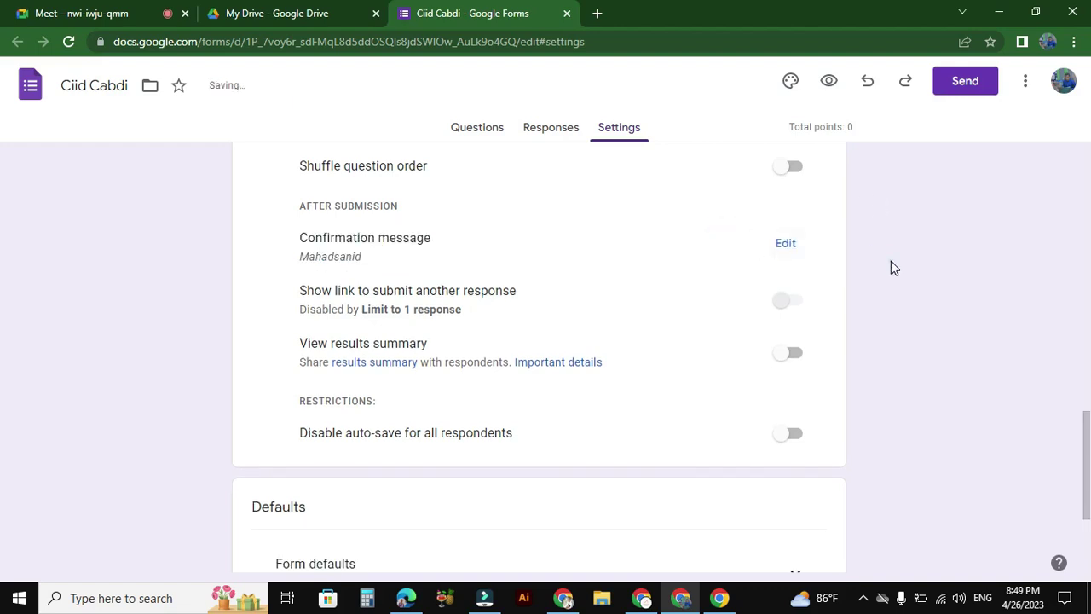
pyautogui.moveTo(1088, 434); pyautogui.dragTo(1017, 137)
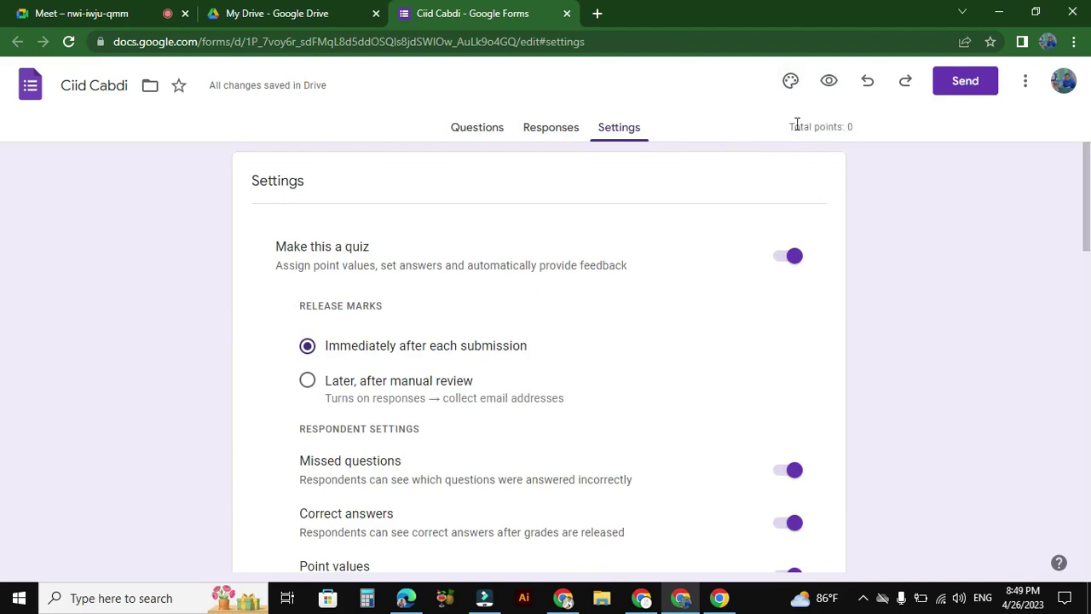
# Step: Back in the questions, add a blank 10-point multiple-choice question below Dagaalki badar
pyautogui.click(484, 131)
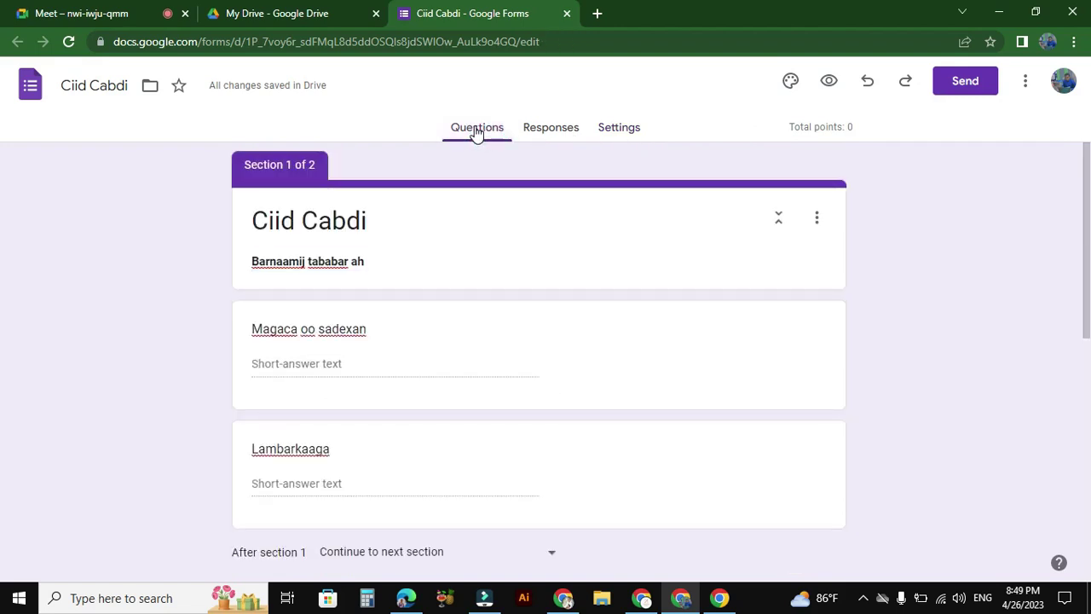
pyautogui.scroll(-1, 1086, 251)
pyautogui.moveTo(1087, 251); pyautogui.dragTo(1064, 457)
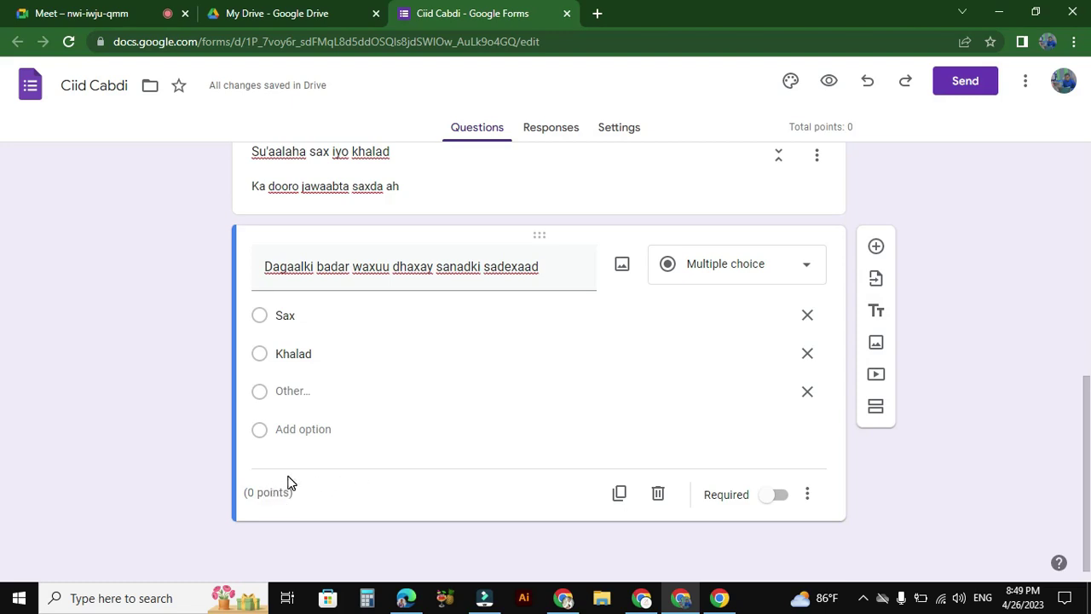
pyautogui.click(876, 249)
pyautogui.moveTo(1084, 405); pyautogui.dragTo(1085, 520)
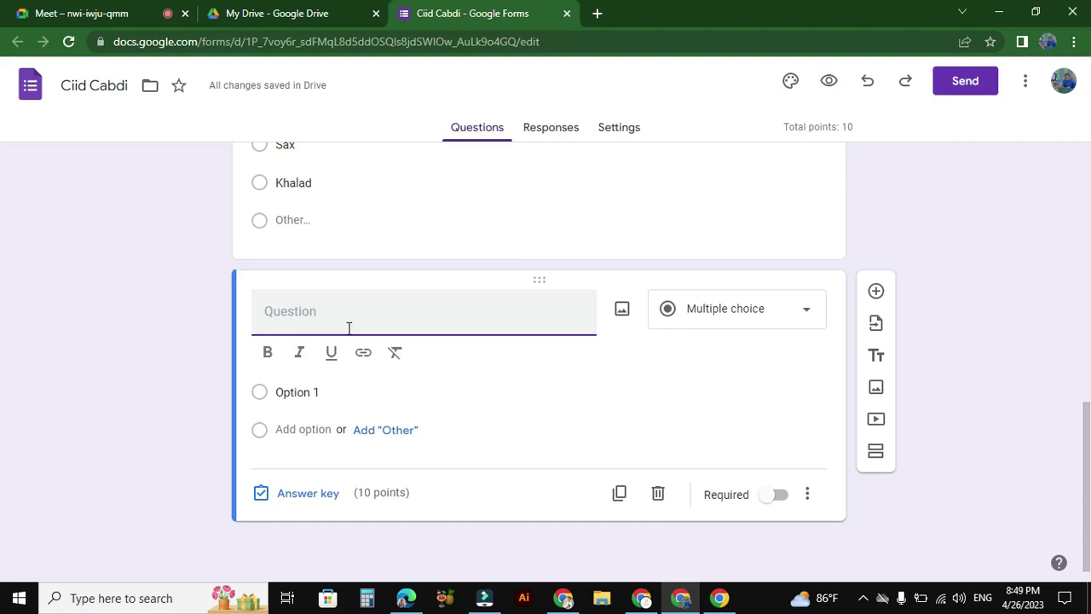
# Step: Write the question 'Nabi muxamed waxuu jiray 63 sano markuu geeriyoonaayey' with choices sax, Khalad and Other
pyautogui.write('Nab')
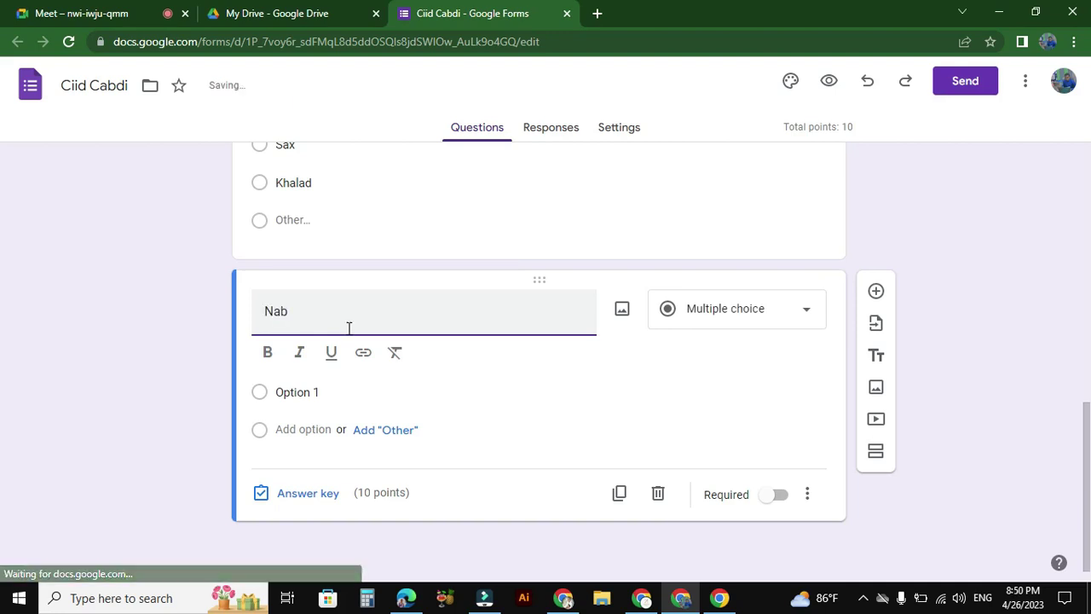
pyautogui.write('i muxamed waxuu jiray 63 sano markuu hgeeriyoonaayey')
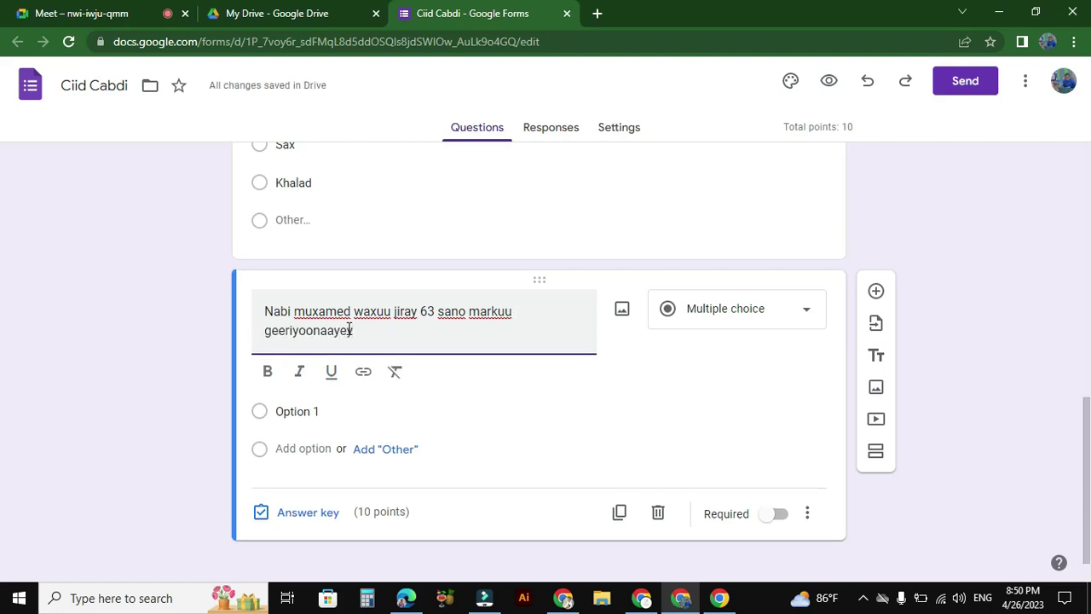
pyautogui.click(300, 412)
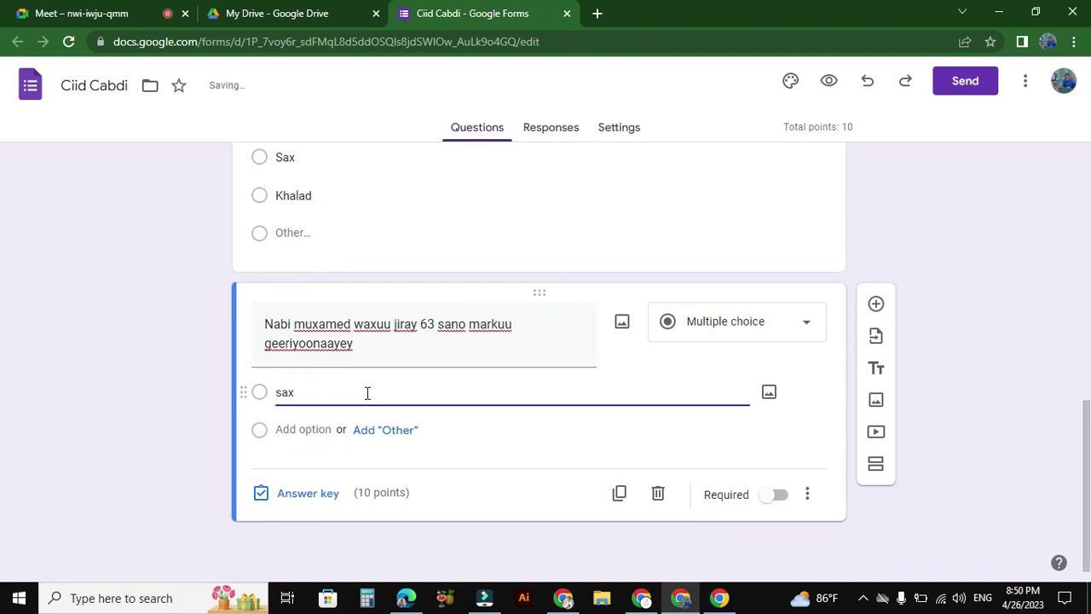
pyautogui.click(372, 433)
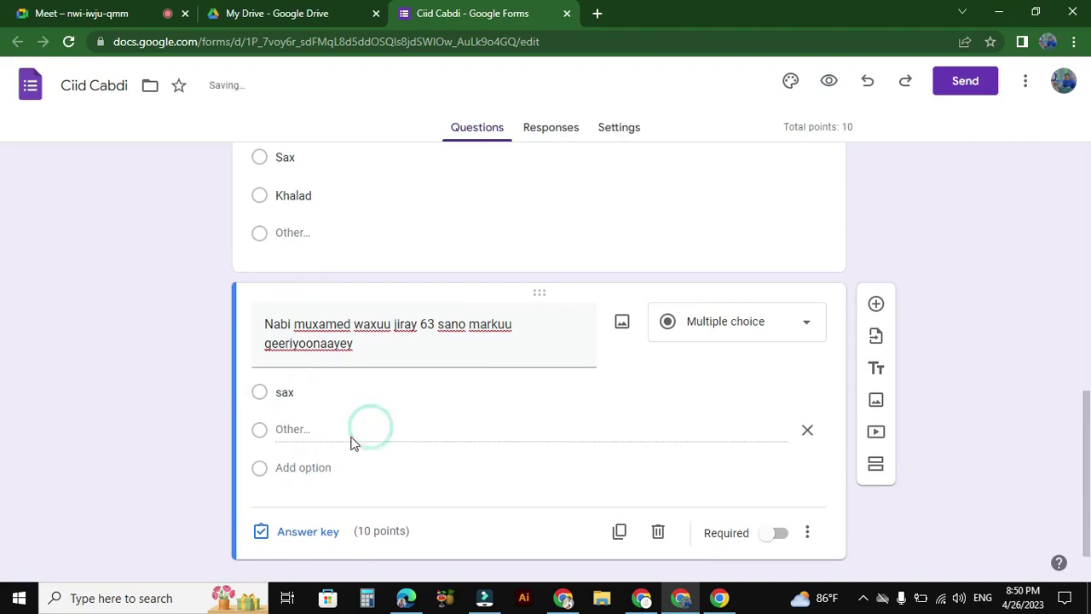
pyautogui.click(286, 468)
pyautogui.write('L')
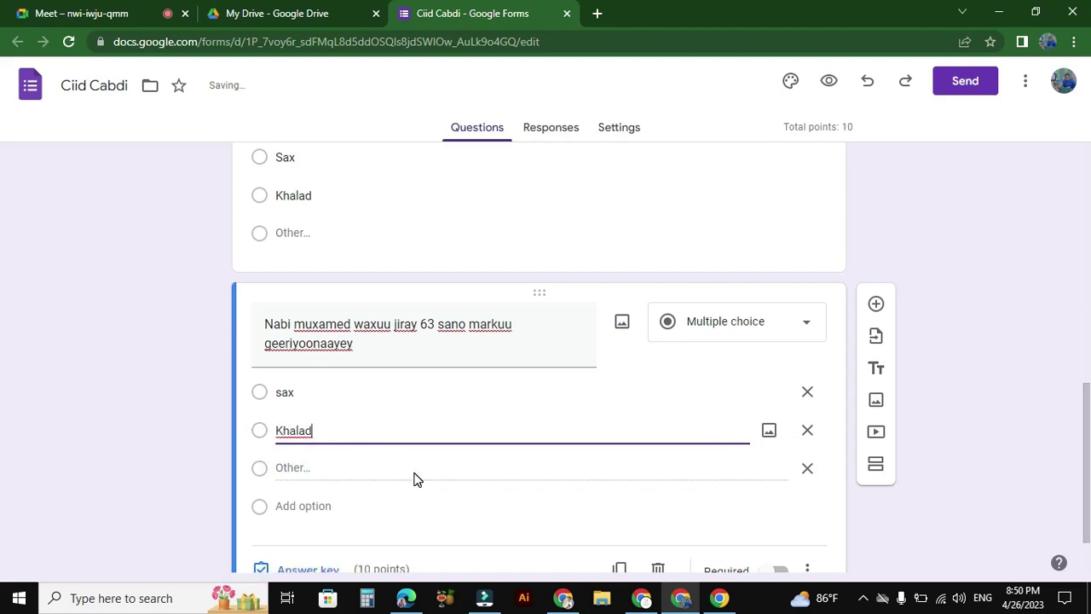
pyautogui.scroll(-1, 2, 424)
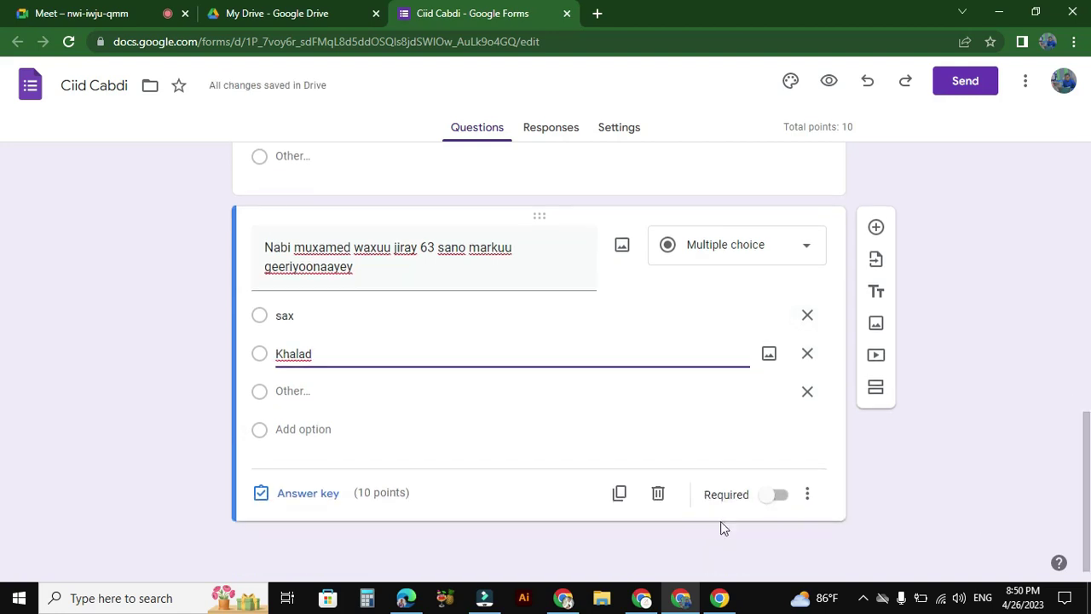
pyautogui.click(317, 496)
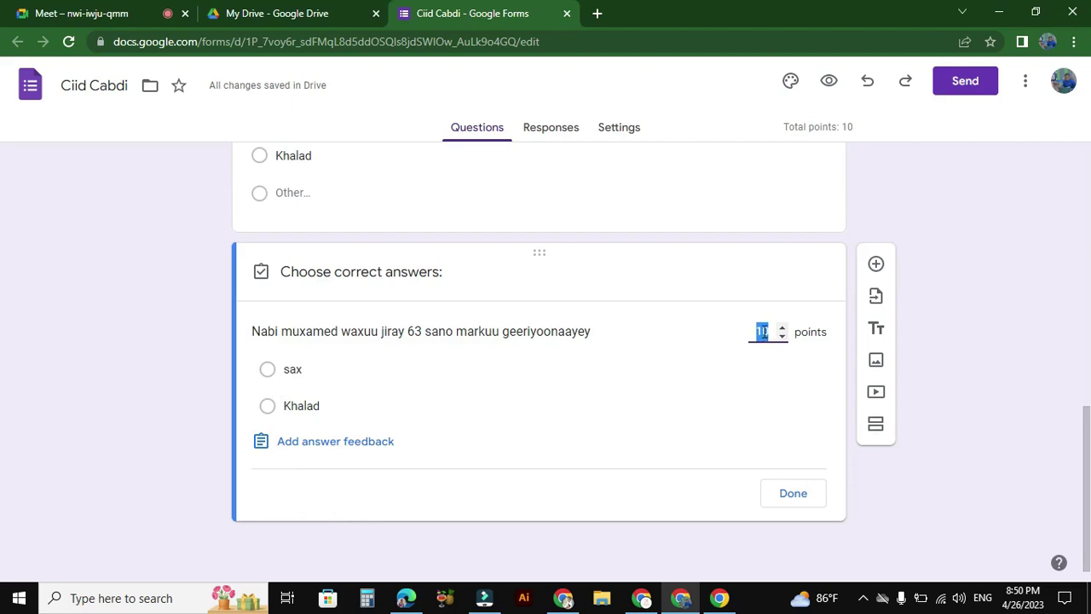
# Step: Give the Nabi muxamed question 5 points with sax correct, and delete the duplicate question card
pyautogui.write('5')
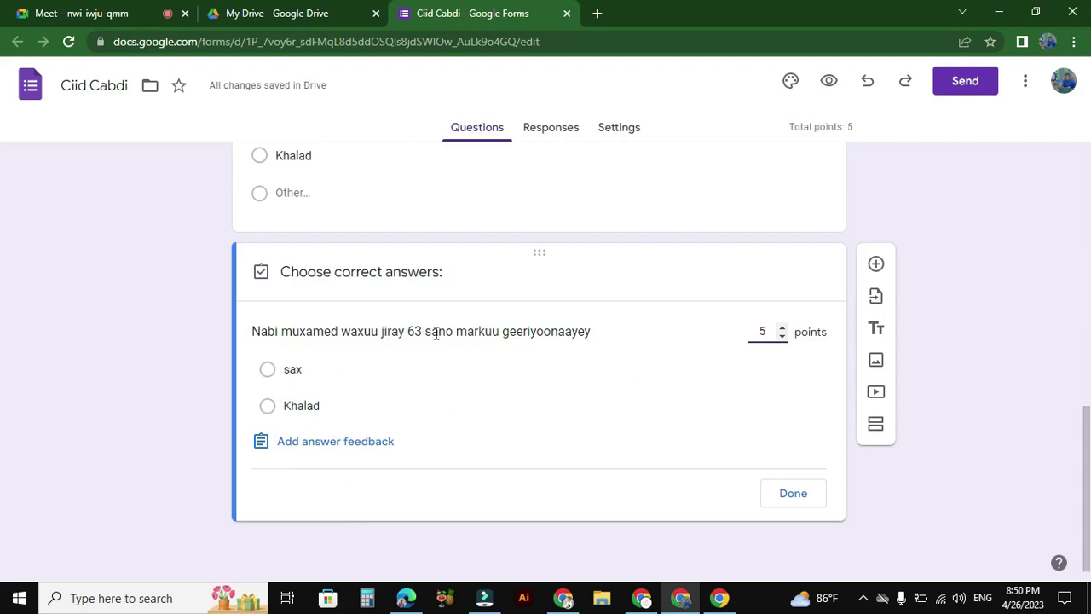
pyautogui.click(274, 371)
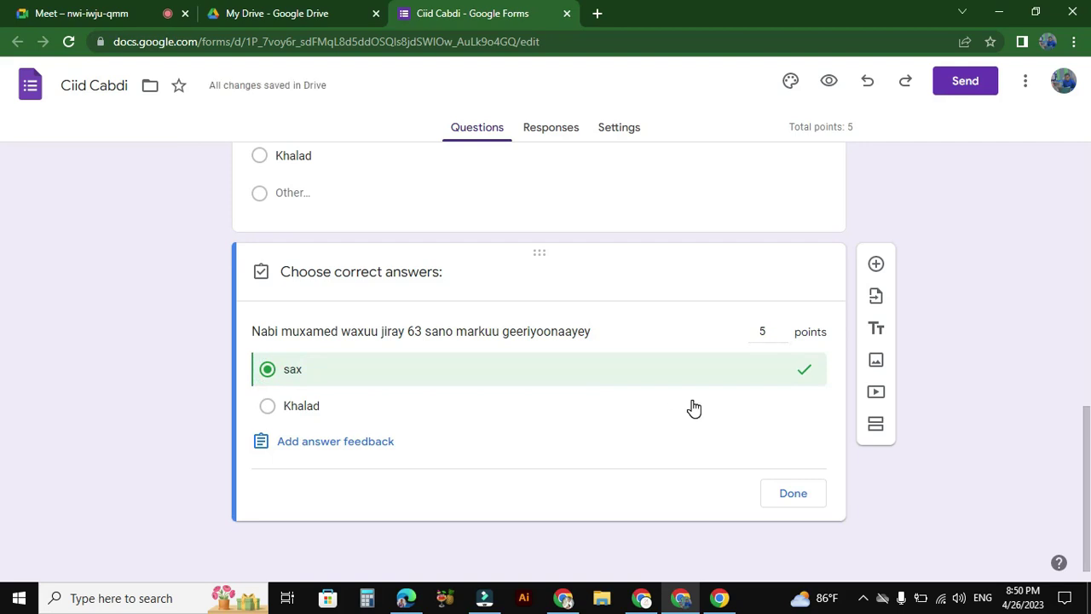
pyautogui.click(792, 493)
pyautogui.click(658, 540)
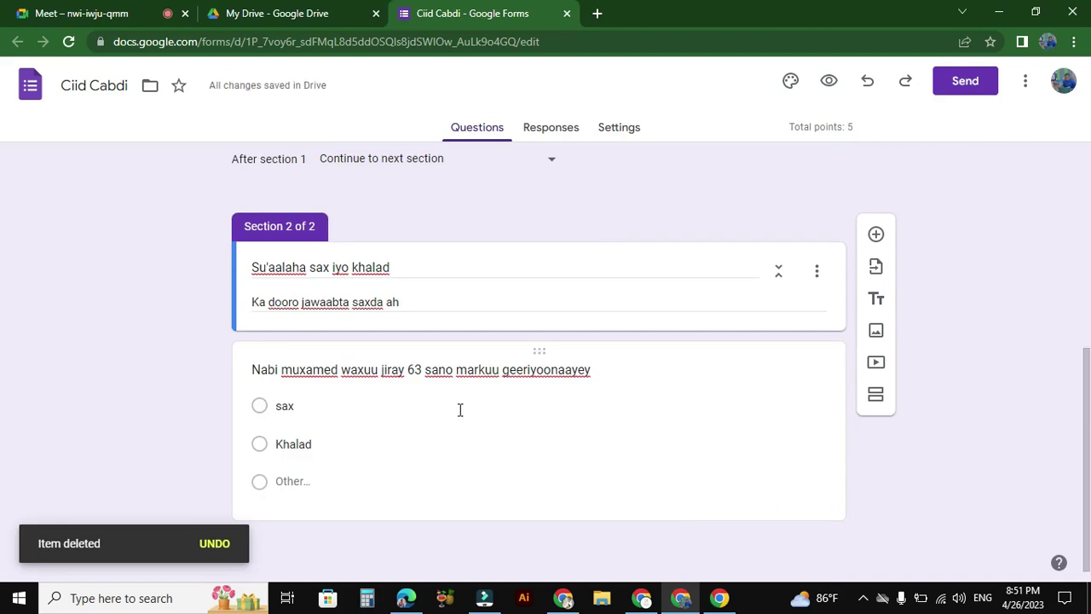
# Step: Add a new section after section 2 and title it 'Ka dooro'
pyautogui.click(876, 397)
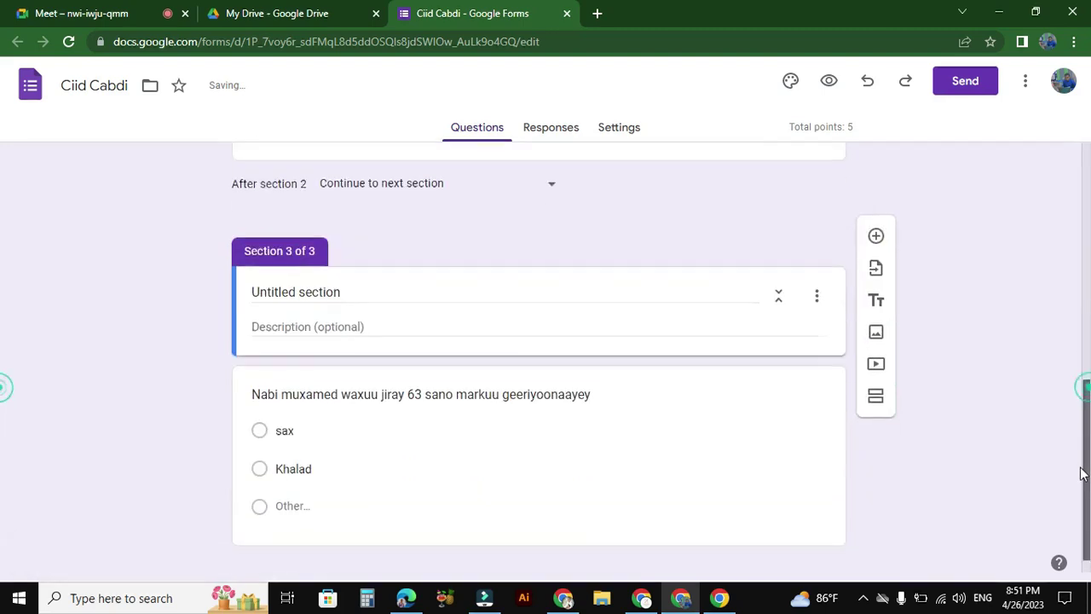
pyautogui.click(366, 274)
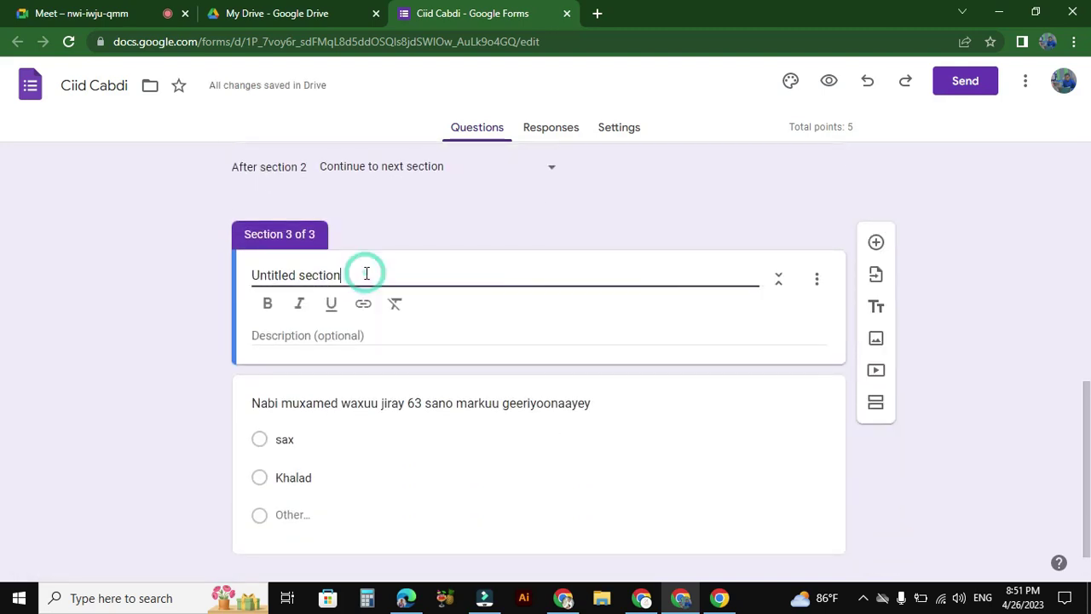
pyautogui.press('BackSpace')
pyautogui.press('BackSpace')
pyautogui.press('BackSpace')
pyautogui.press('BackSpace')
pyautogui.press('BackSpace')
pyautogui.press('BackSpace')
pyautogui.press('BackSpace')
pyautogui.press('BackSpace')
pyautogui.press('BackSpace')
pyautogui.press('BackSpace')
pyautogui.press('BackSpace')
pyautogui.press('BackSpace')
pyautogui.press('BackSpace')
pyautogui.press('BackSpace')
pyautogui.press('BackSpace')
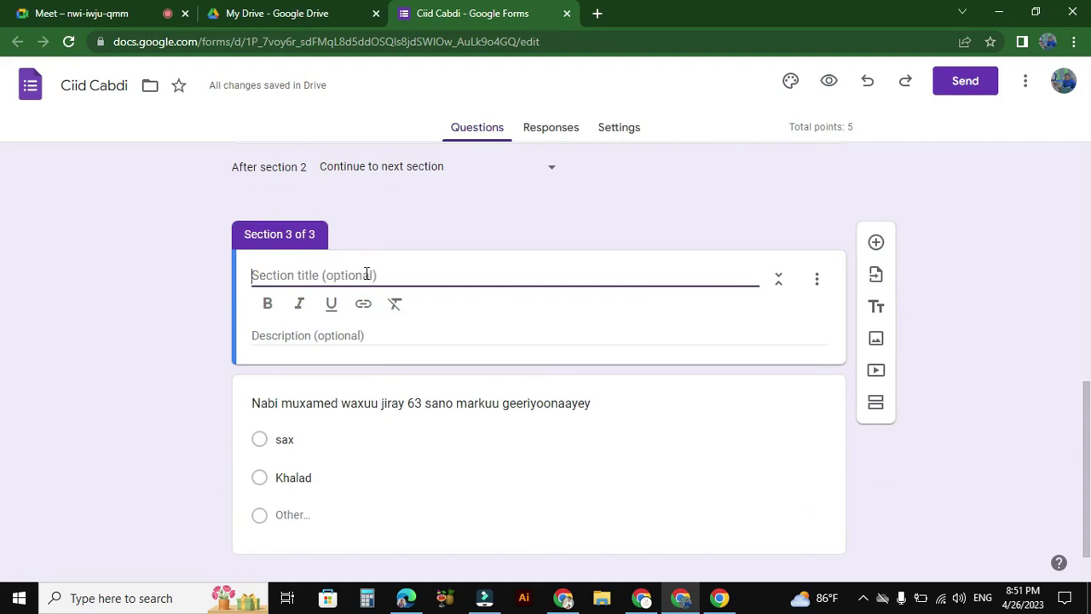
pyautogui.write('Ka dooro')
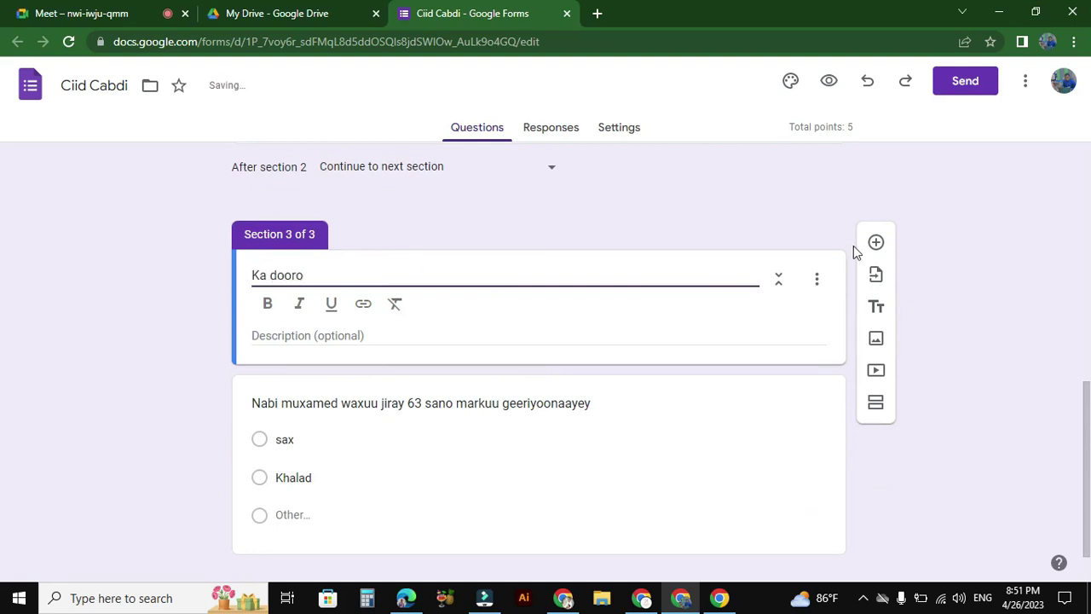
pyautogui.click(1026, 279)
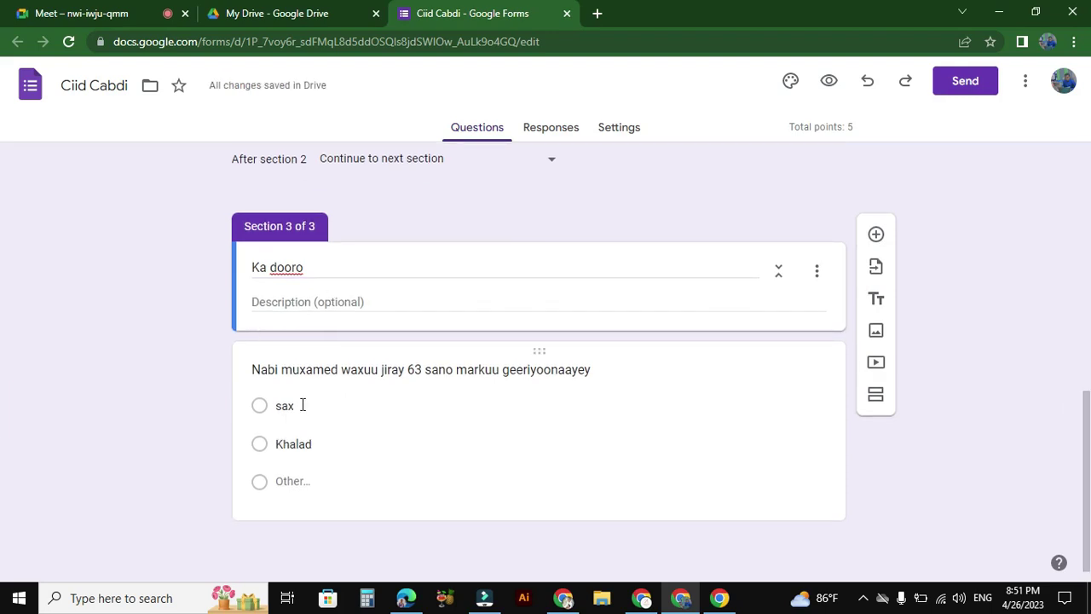
pyautogui.click(340, 372)
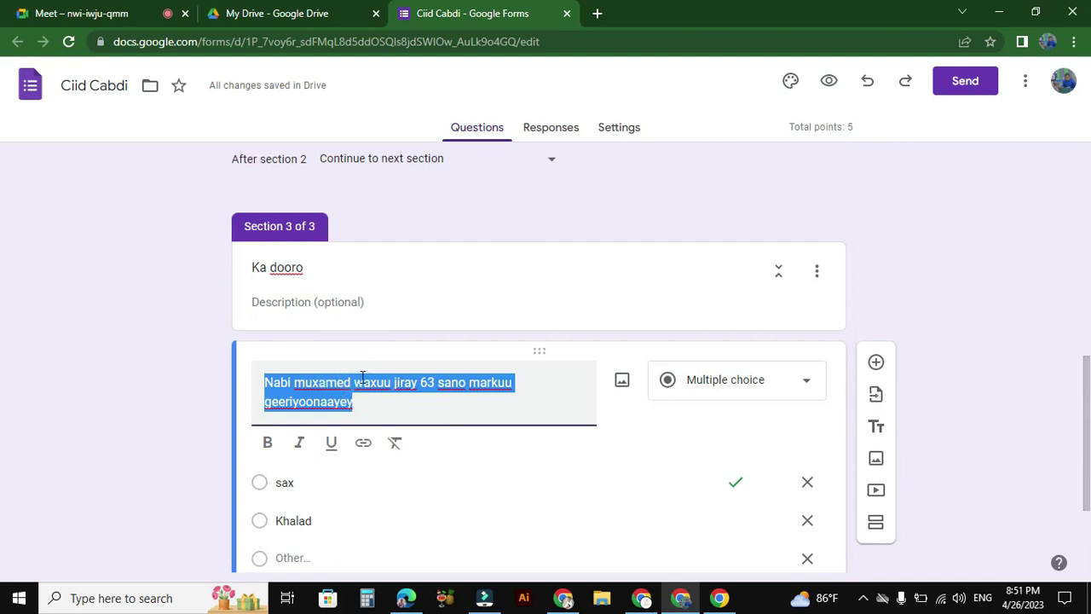
# Step: Retitle the question 'Dagaalki uxud waxuu dhacay sanadki' with options 3aad, 2aad and 4aad
pyautogui.write('Daga')
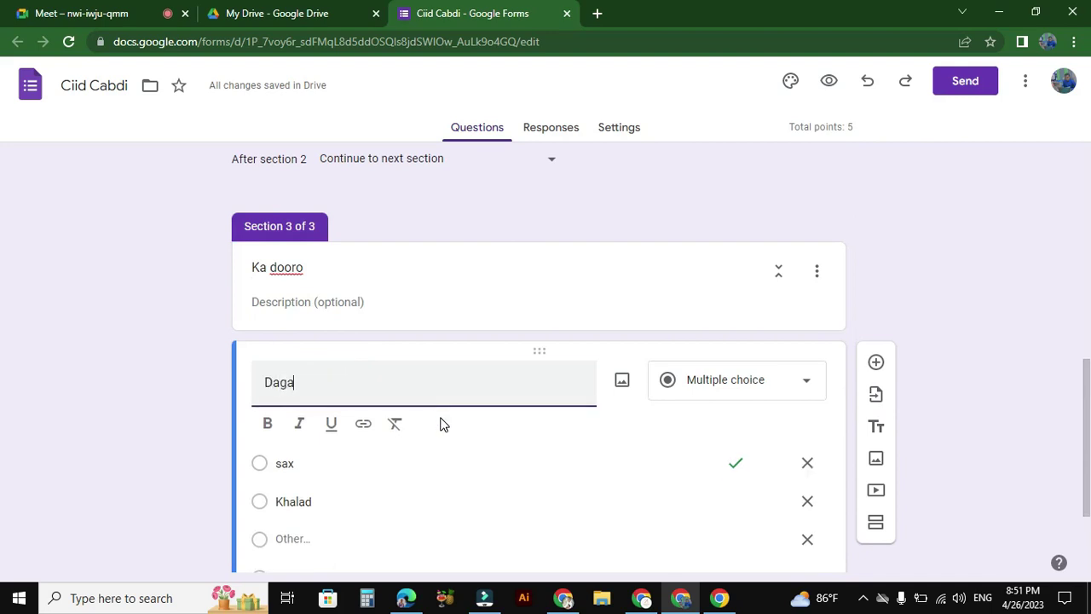
pyautogui.write('alki u')
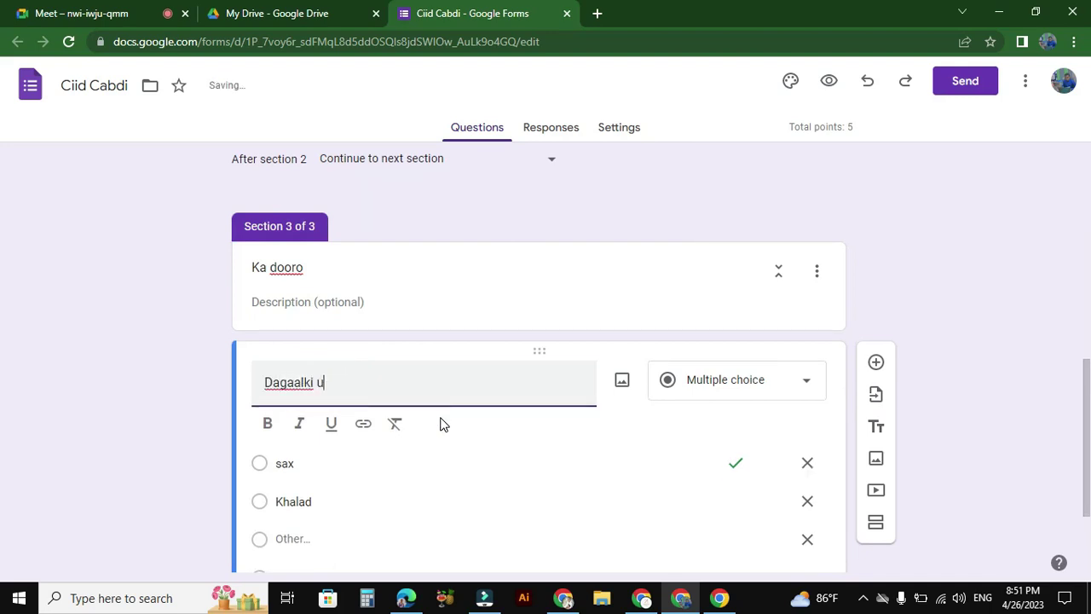
pyautogui.write('xud waxuu dhacay sanadki')
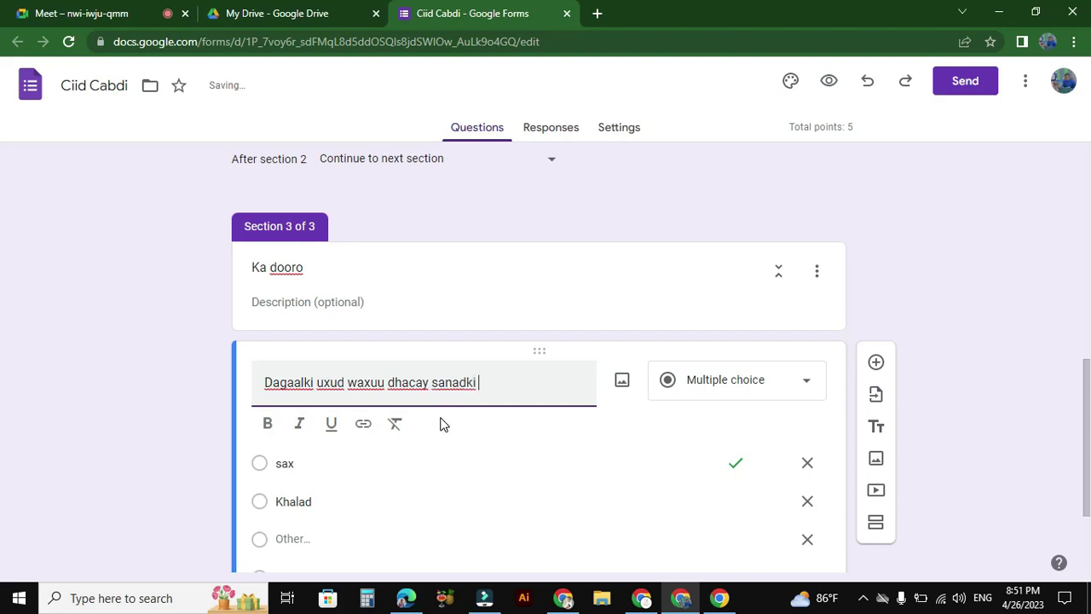
pyautogui.scroll(-2, 517, 417)
pyautogui.click(290, 320)
pyautogui.write('3aad')
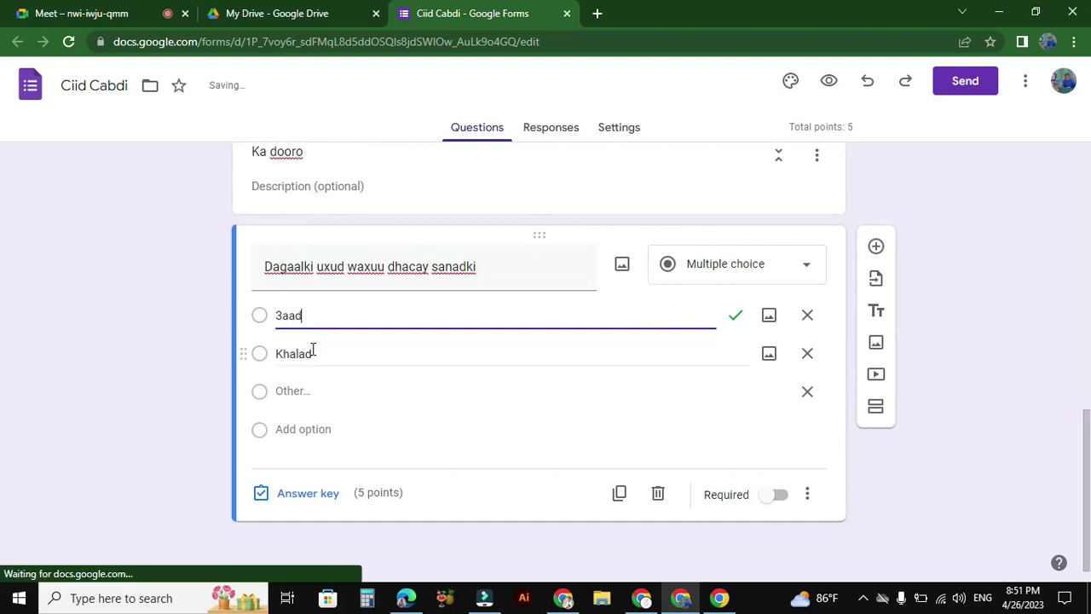
pyautogui.click(313, 349)
pyautogui.write('2')
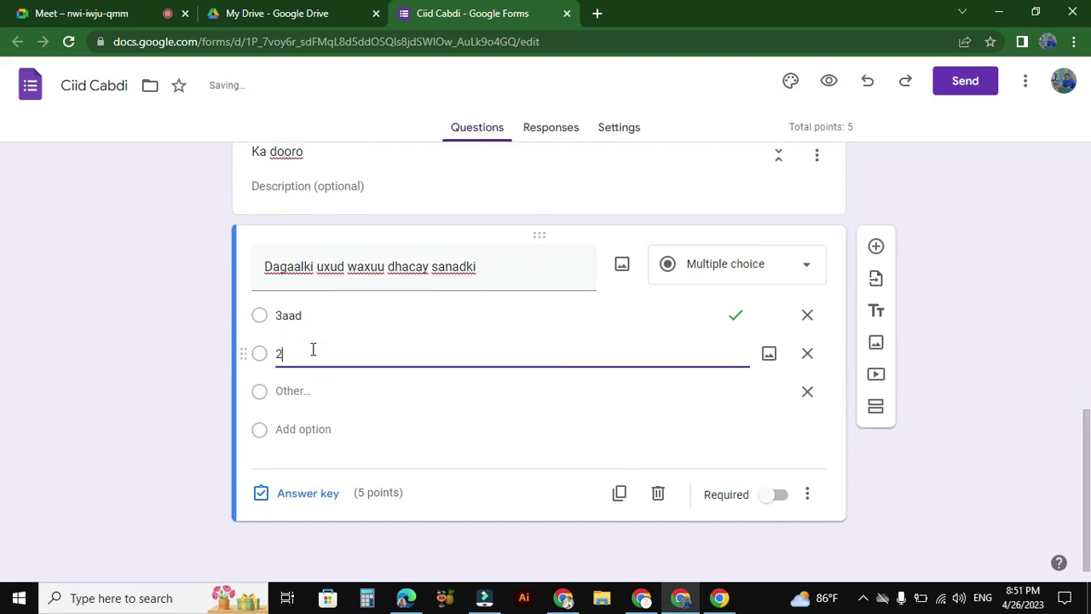
pyautogui.click(303, 429)
pyautogui.write('4aad')
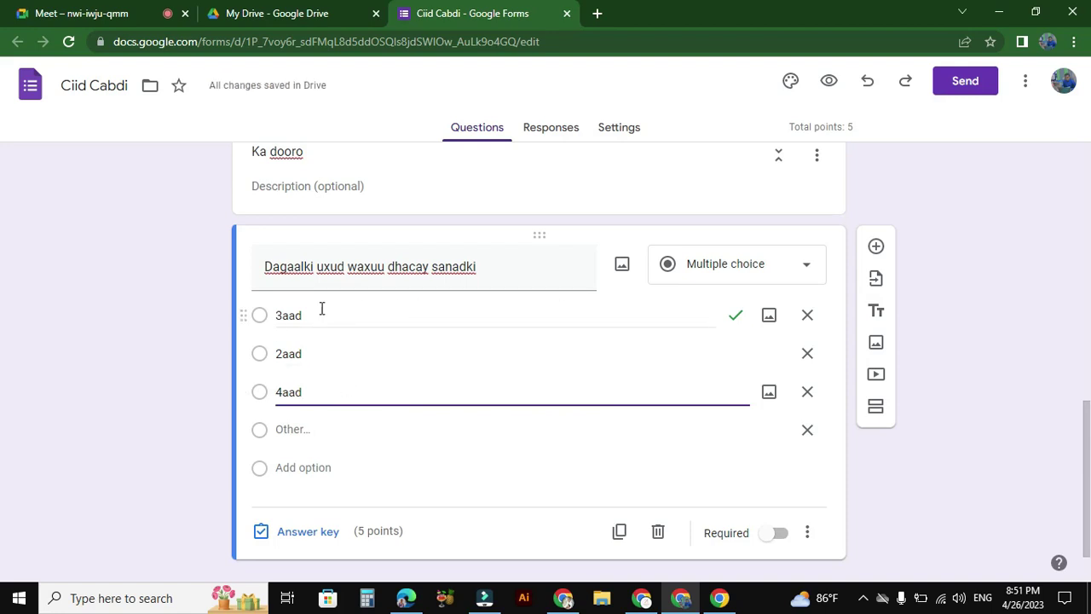
pyautogui.click(955, 453)
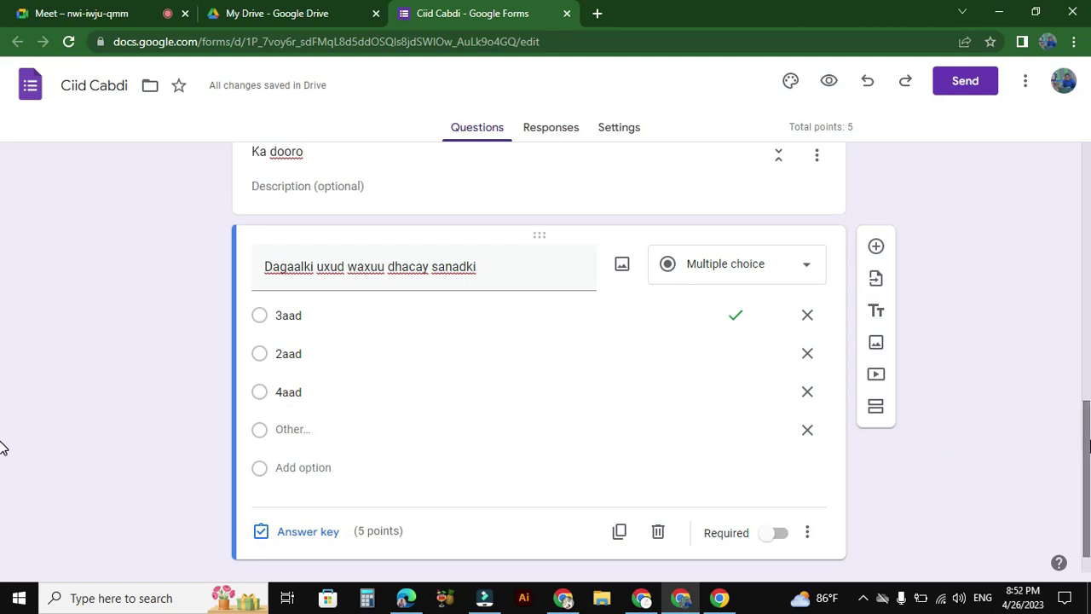
# Step: In the answer key, mark 3aad correct for 5 points
pyautogui.scroll(-1, 3, 447)
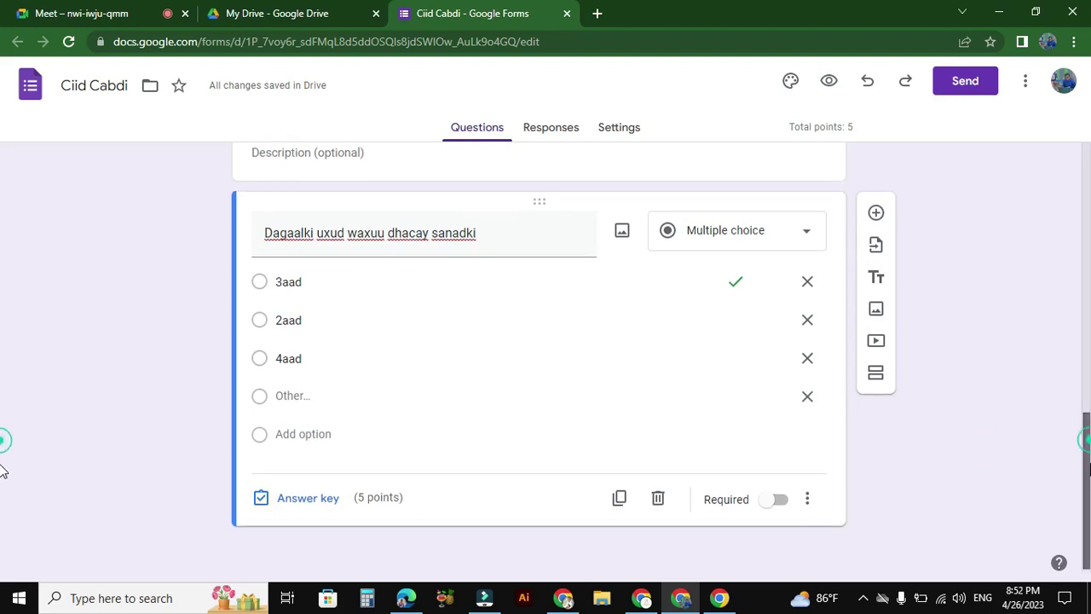
pyautogui.click(315, 494)
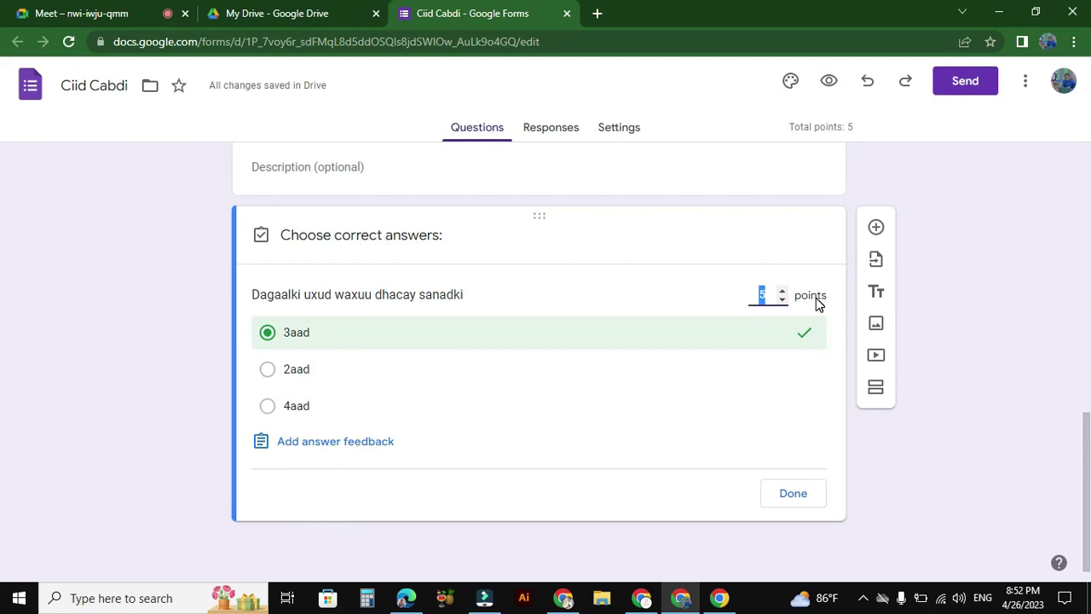
pyautogui.click(781, 506)
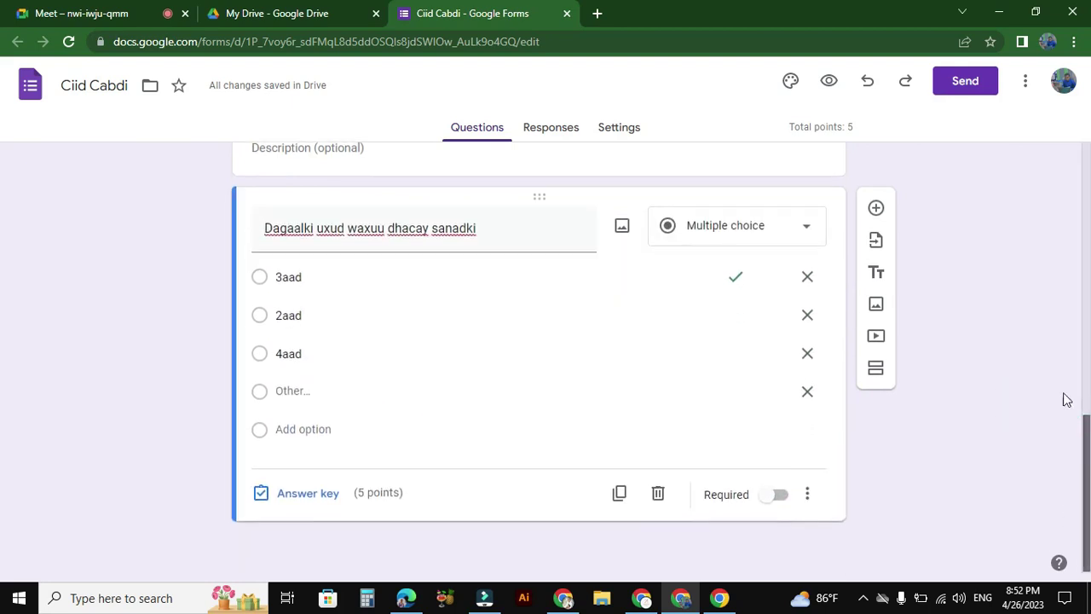
pyautogui.scroll(-5, 1062, 397)
pyautogui.moveTo(1078, 488); pyautogui.dragTo(1029, 266)
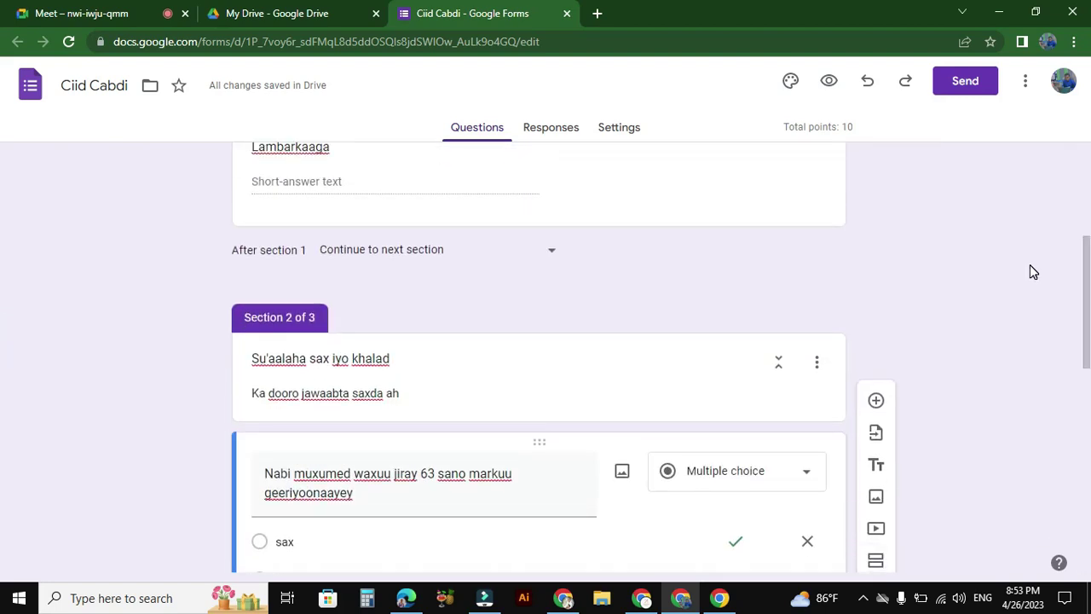
pyautogui.moveTo(1086, 315); pyautogui.dragTo(1071, 213)
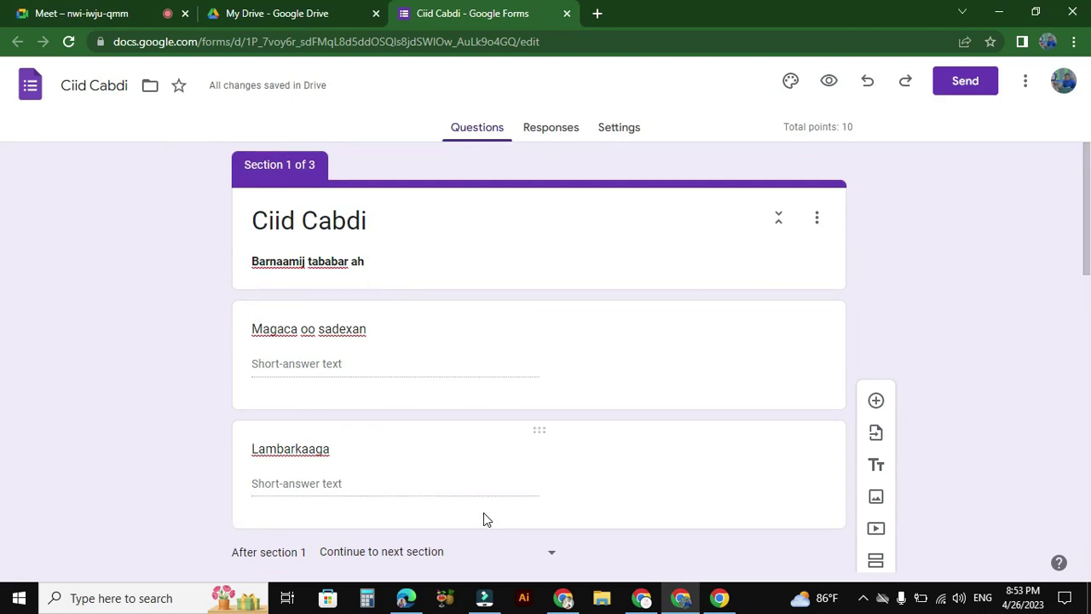
pyautogui.moveTo(1085, 223); pyautogui.dragTo(1086, 269)
pyautogui.scroll(-1, 553, 279)
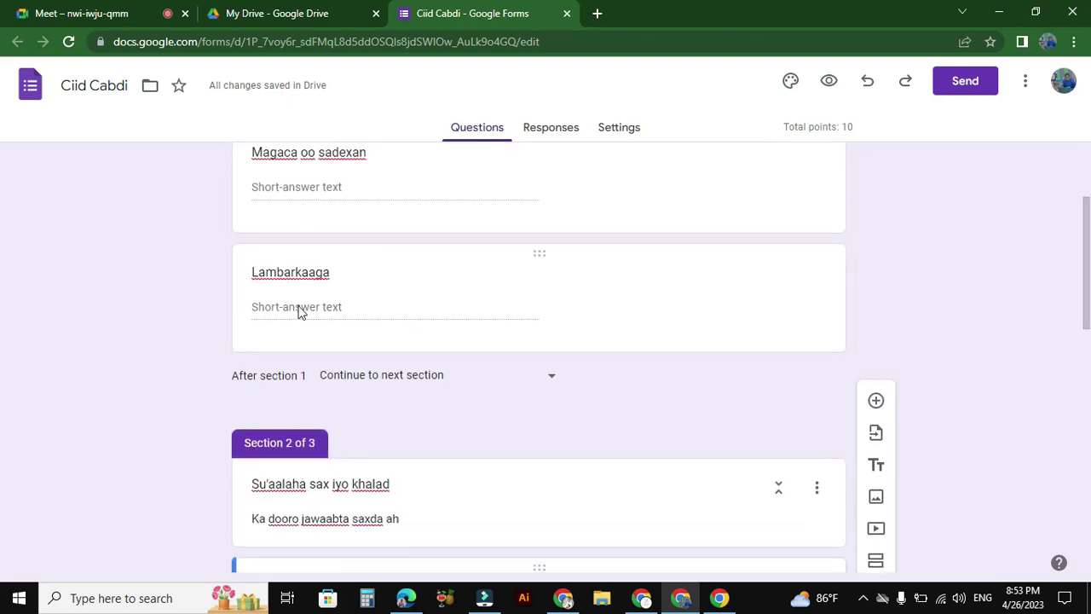
pyautogui.moveTo(1088, 241); pyautogui.dragTo(1083, 309)
pyautogui.scroll(-1, 1083, 308)
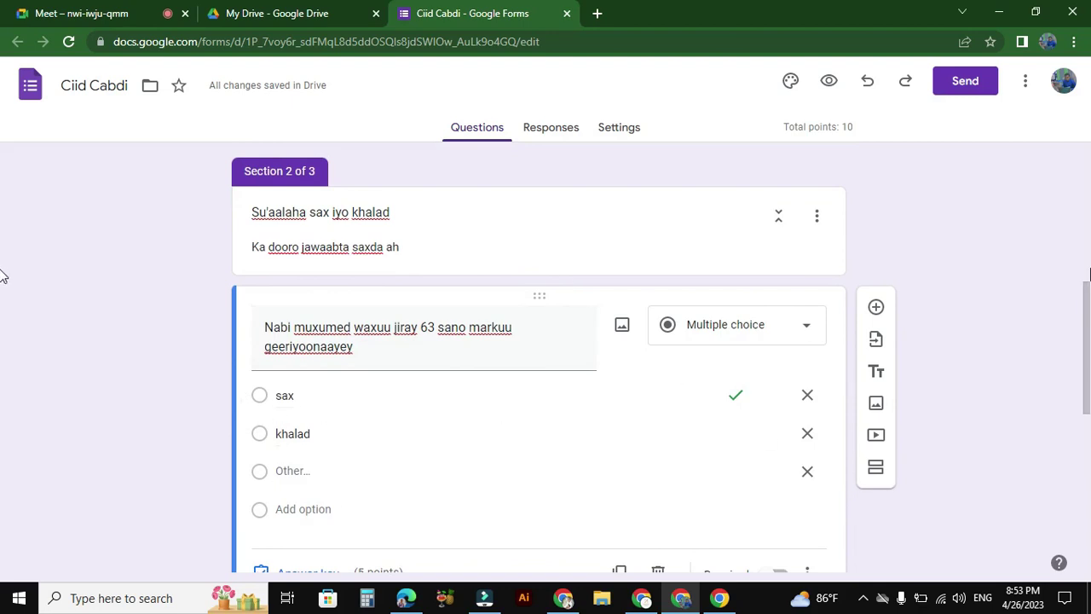
pyautogui.scroll(-4, 1033, 407)
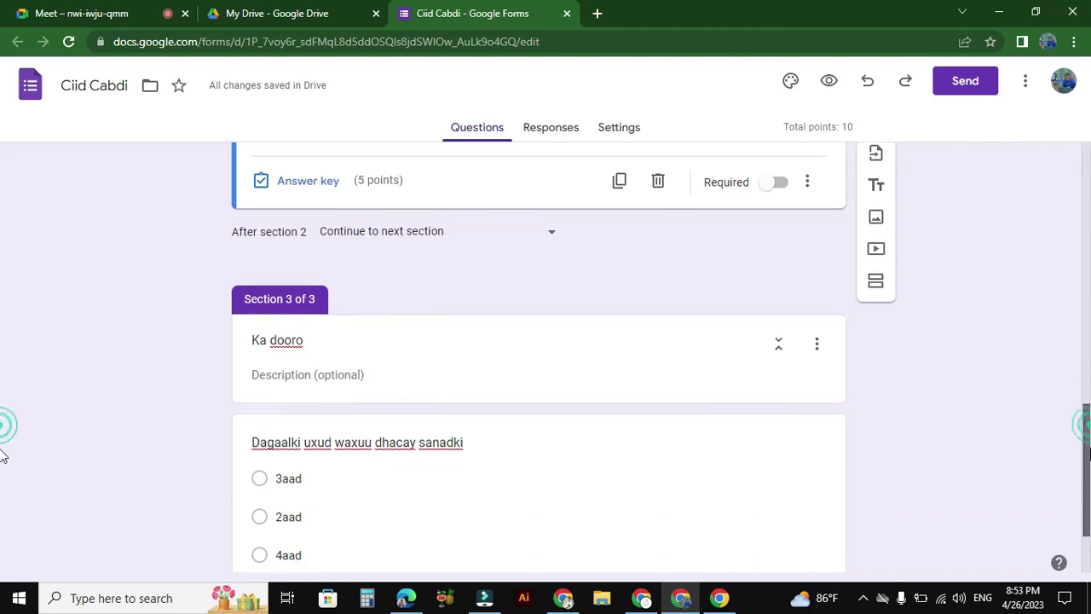
pyautogui.moveTo(1082, 421); pyautogui.dragTo(1087, 471)
pyautogui.scroll(8, 1042, 354)
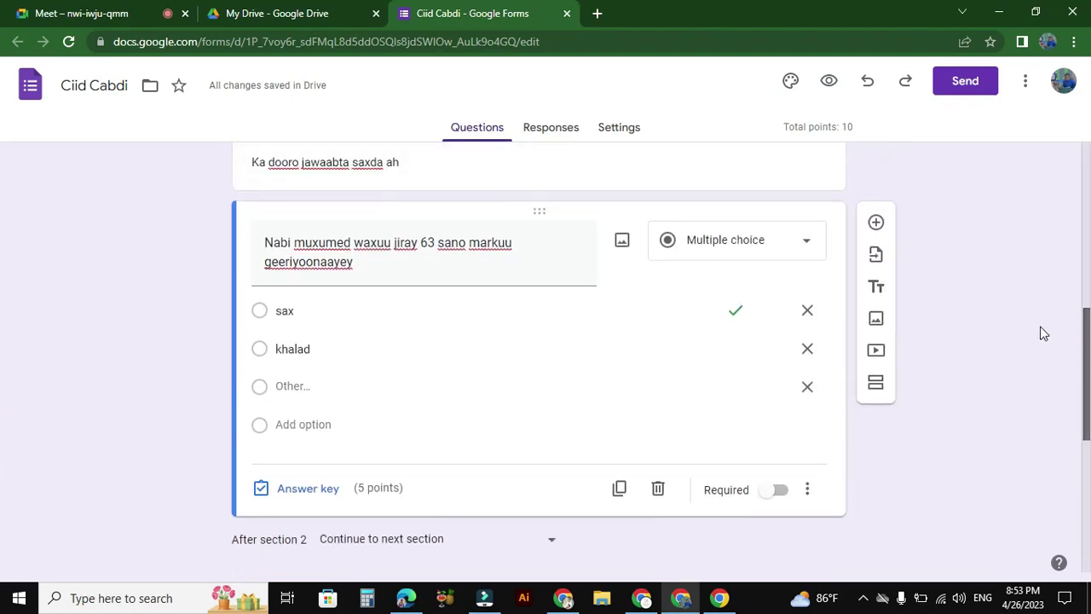
pyautogui.scroll(1, 1014, 217)
pyautogui.click(618, 127)
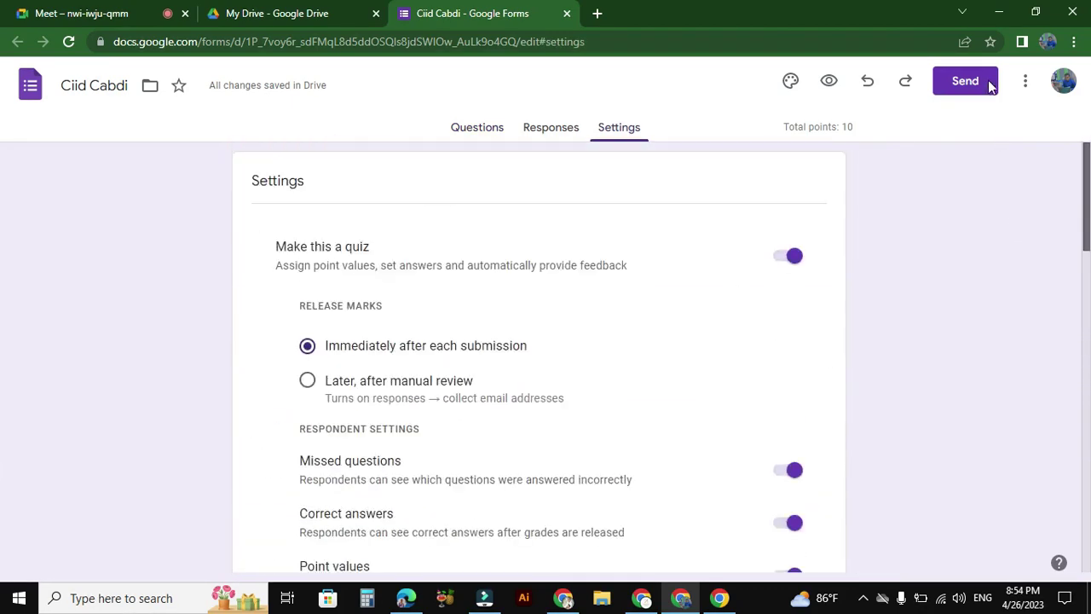
pyautogui.click(472, 133)
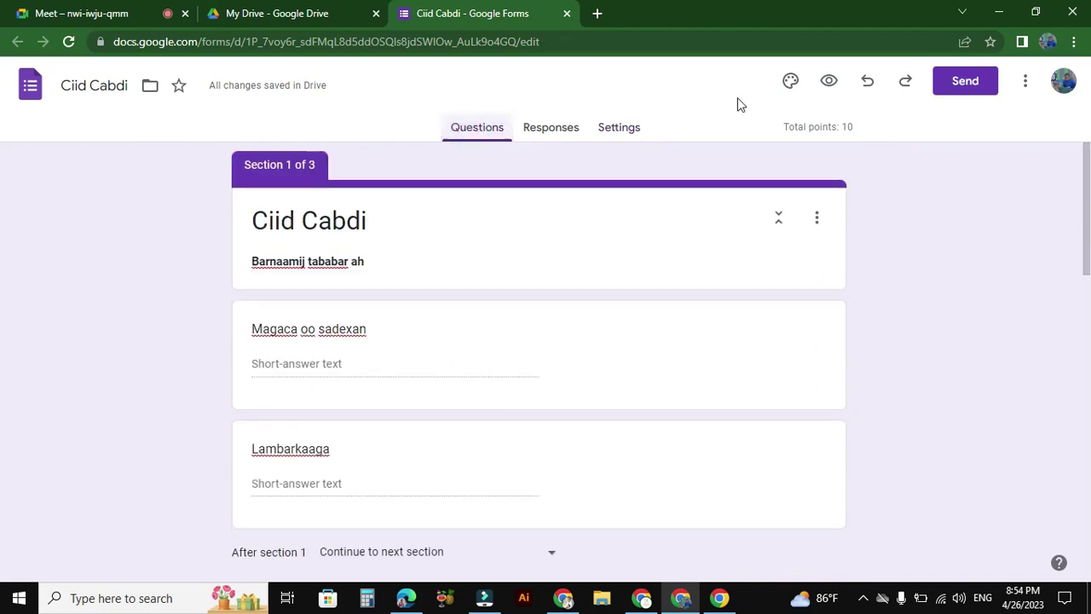
# Step: Change the form's theme colour to green, then close the theme panel
pyautogui.click(790, 82)
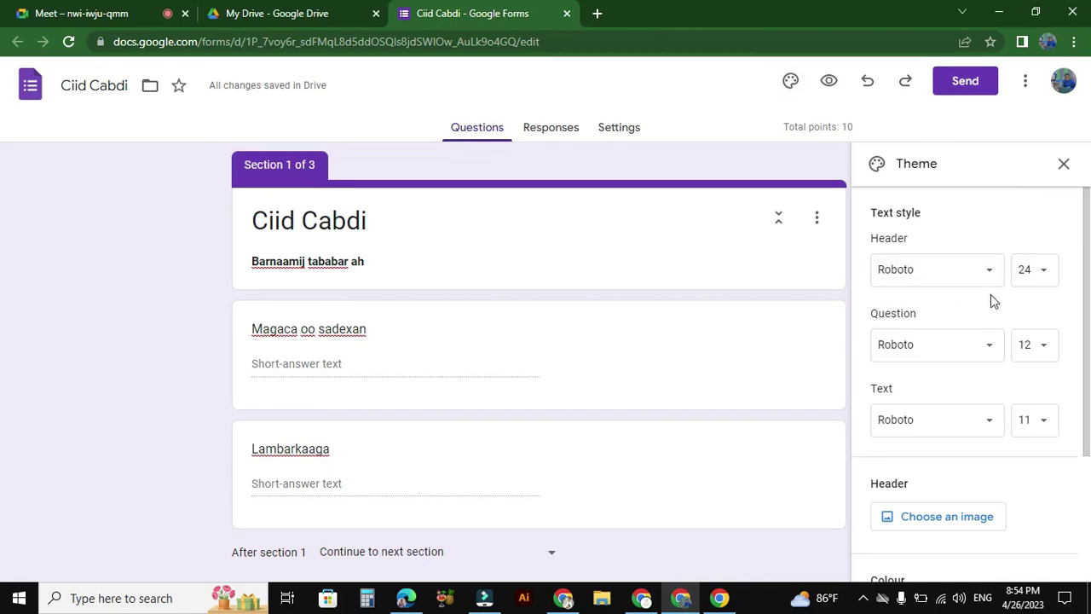
pyautogui.scroll(-2, 1077, 352)
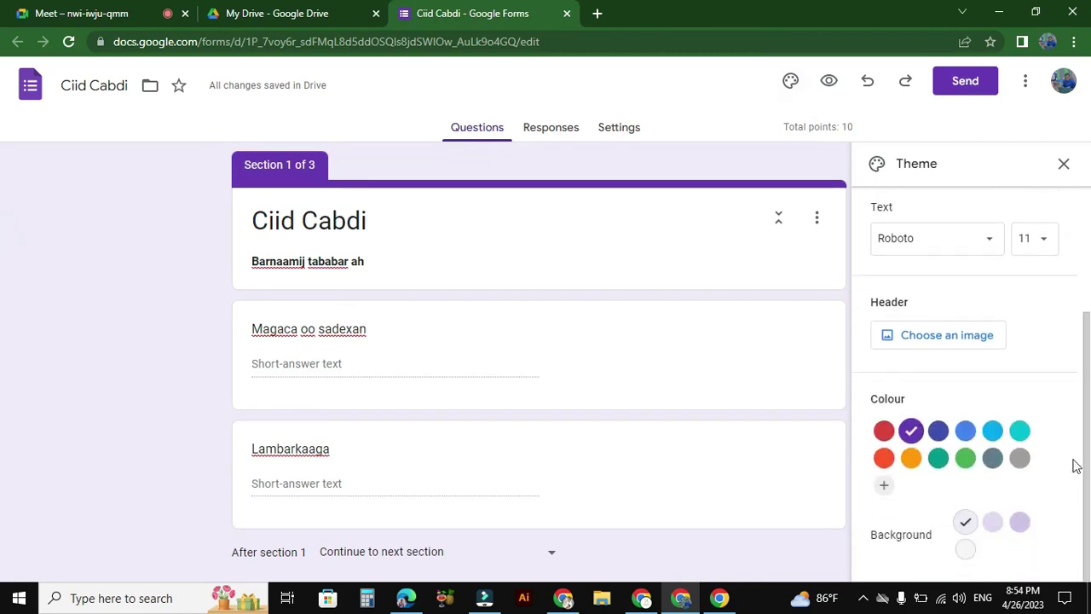
pyautogui.click(965, 458)
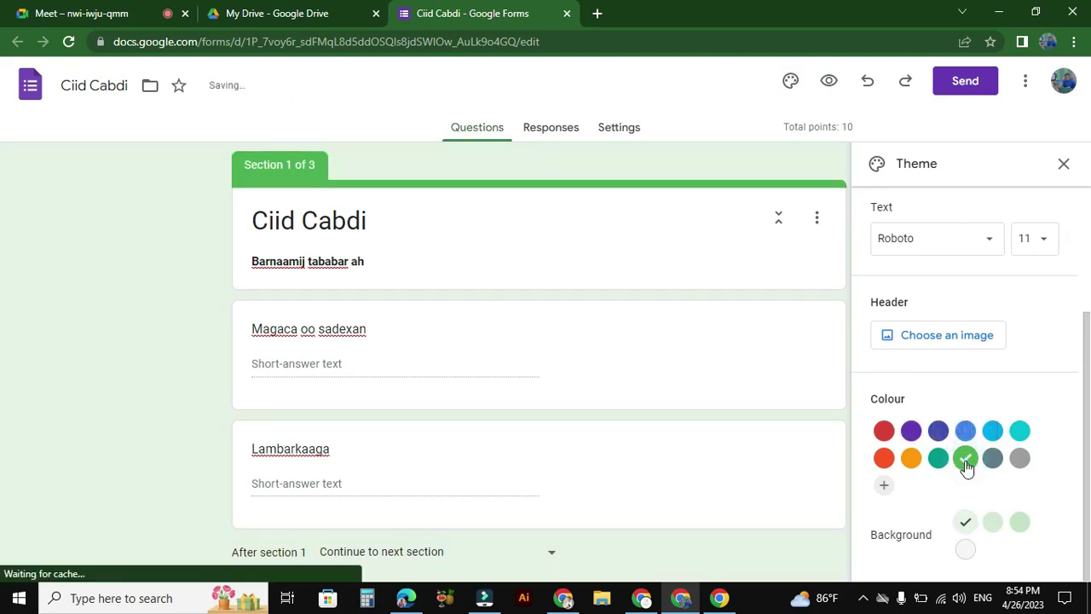
pyautogui.click(1062, 165)
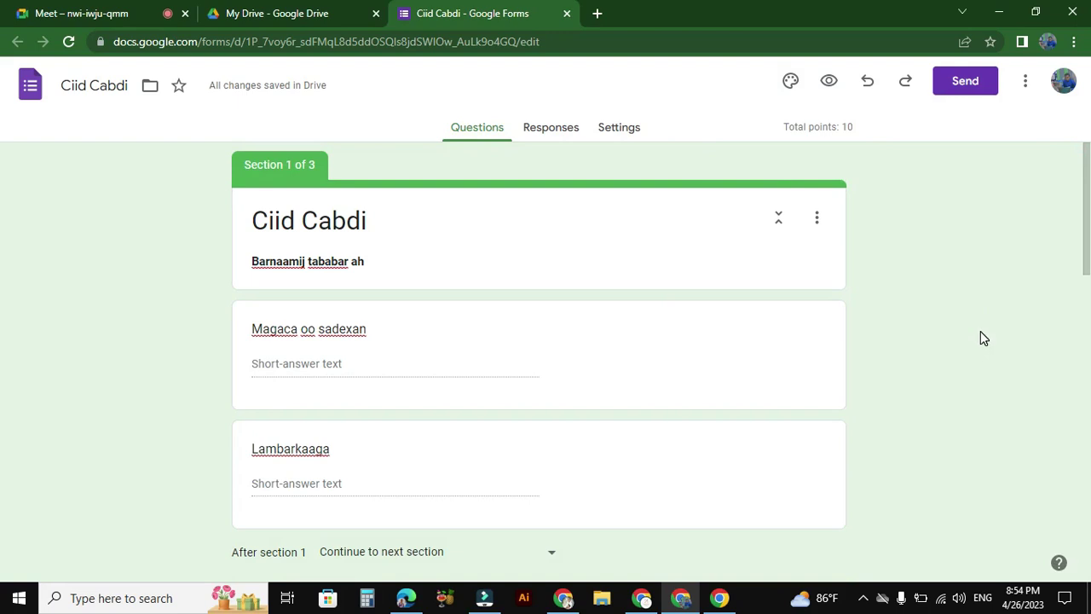
# Step: Copy the form's shortened forms.gle link from the Send form dialog
pyautogui.moveTo(1085, 232); pyautogui.dragTo(1060, 484)
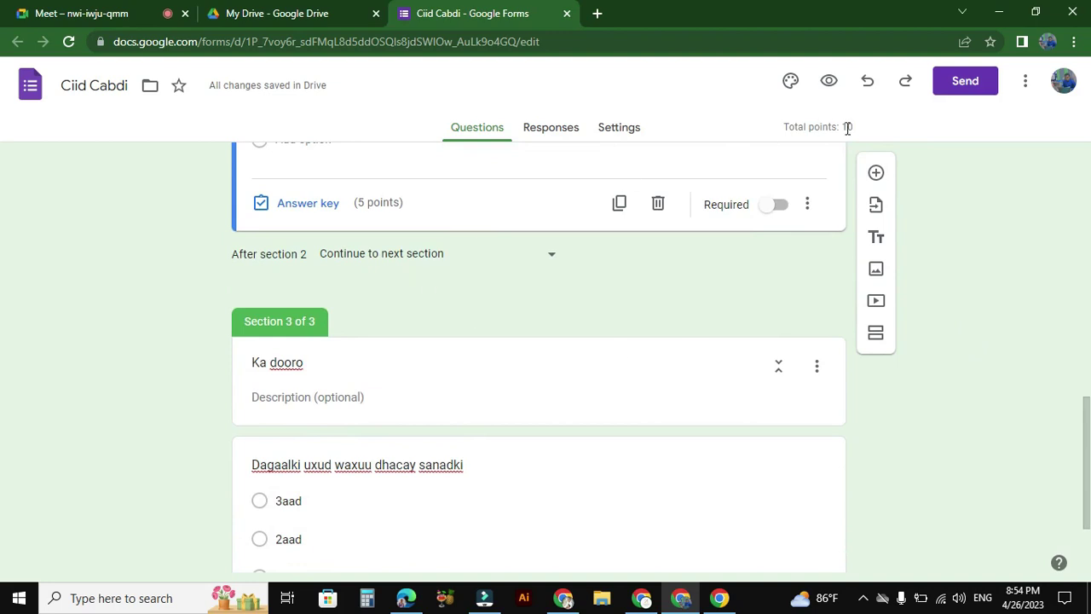
pyautogui.click(976, 82)
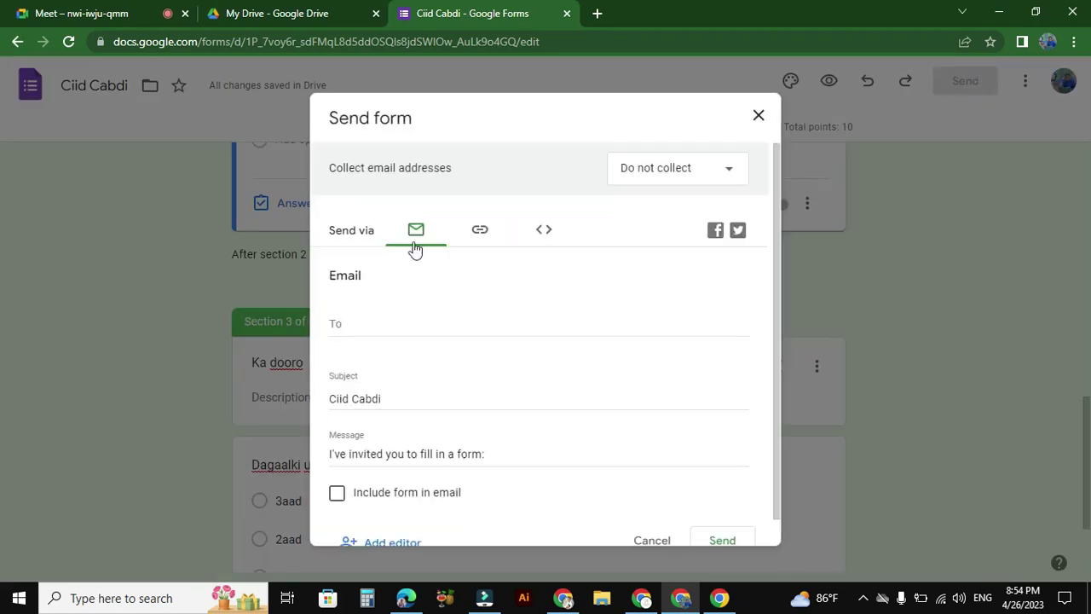
pyautogui.click(491, 235)
pyautogui.click(336, 334)
pyautogui.click(730, 363)
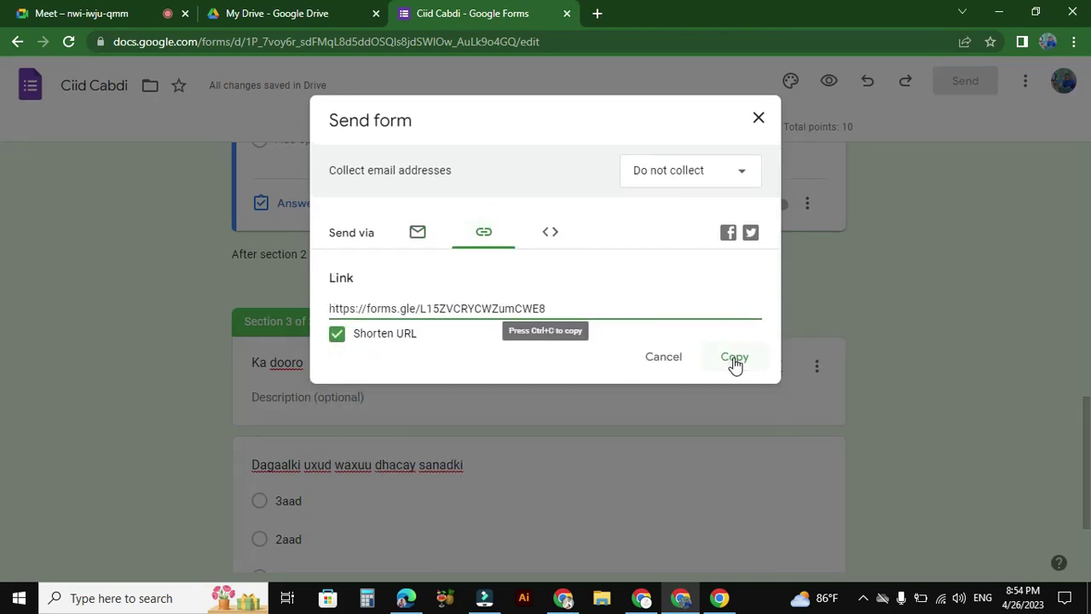
pyautogui.click(758, 120)
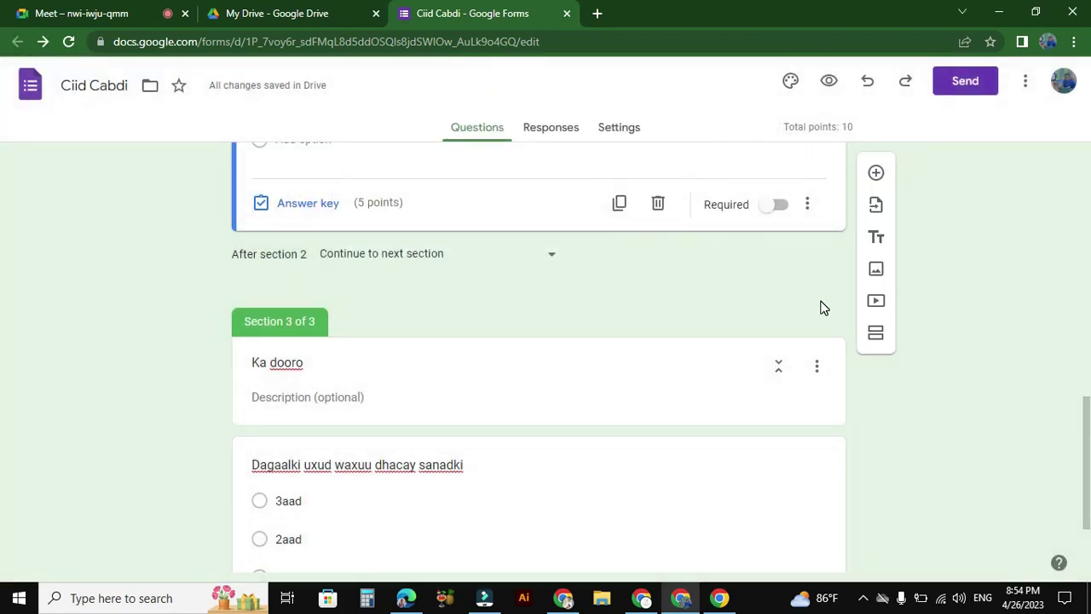
pyautogui.scroll(15, 1053, 264)
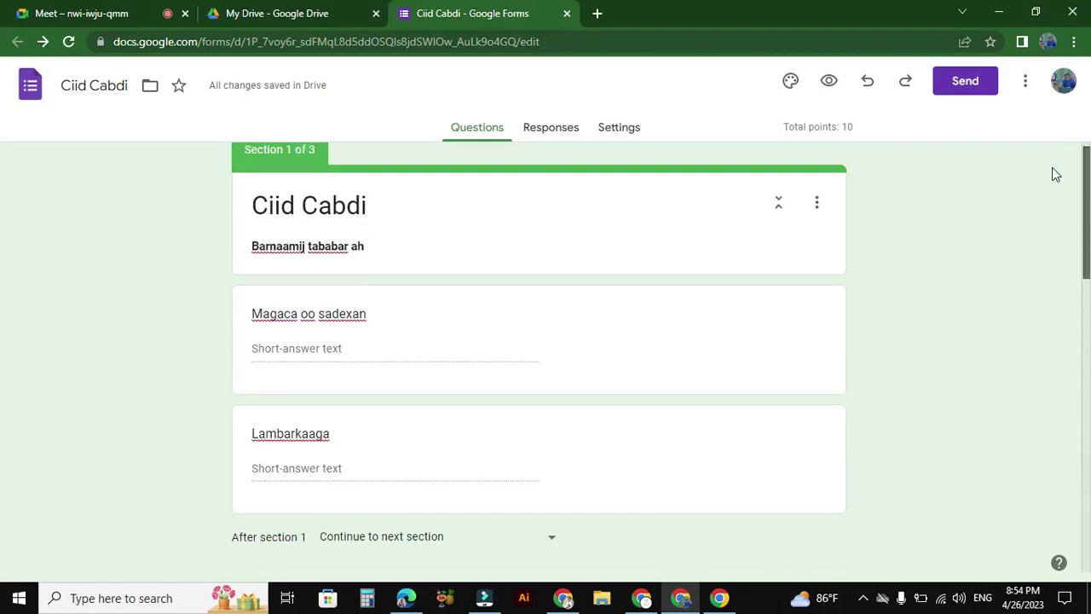
pyautogui.scroll(1, 1052, 167)
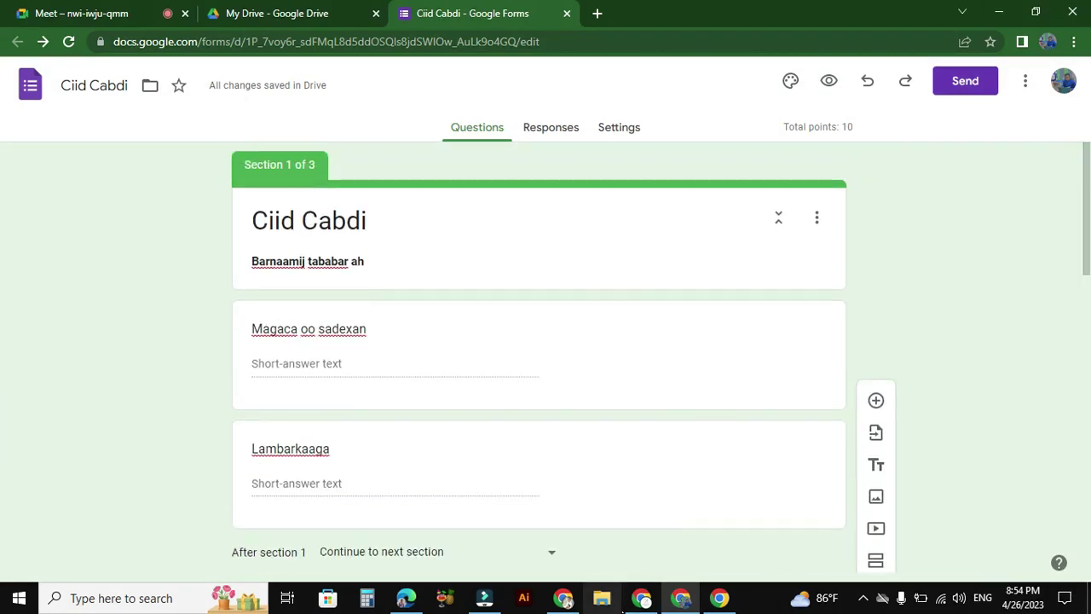
pyautogui.click(641, 598)
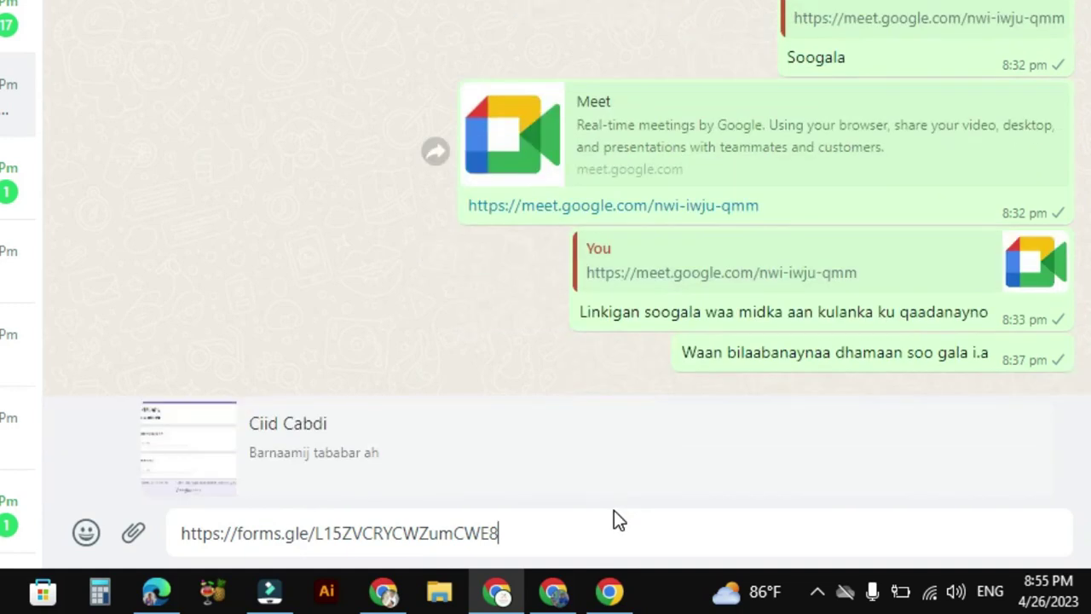
# Step: Send the pasted quiz link in the WhatsApp chat, followed by 'Waa tijaabada darsigi caawa'
pyautogui.click(1082, 533)
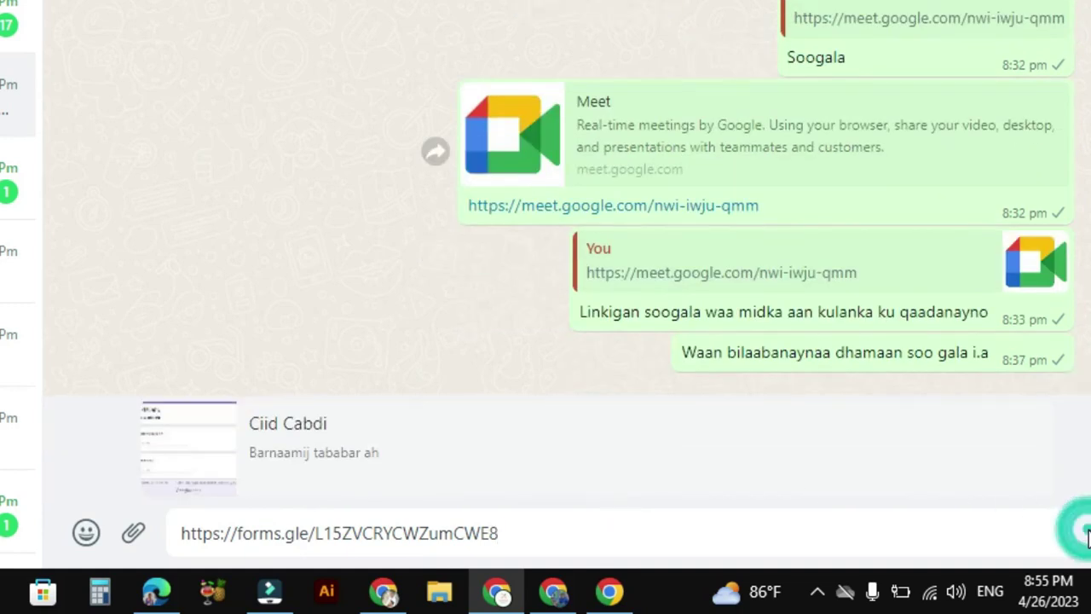
pyautogui.click(1081, 533)
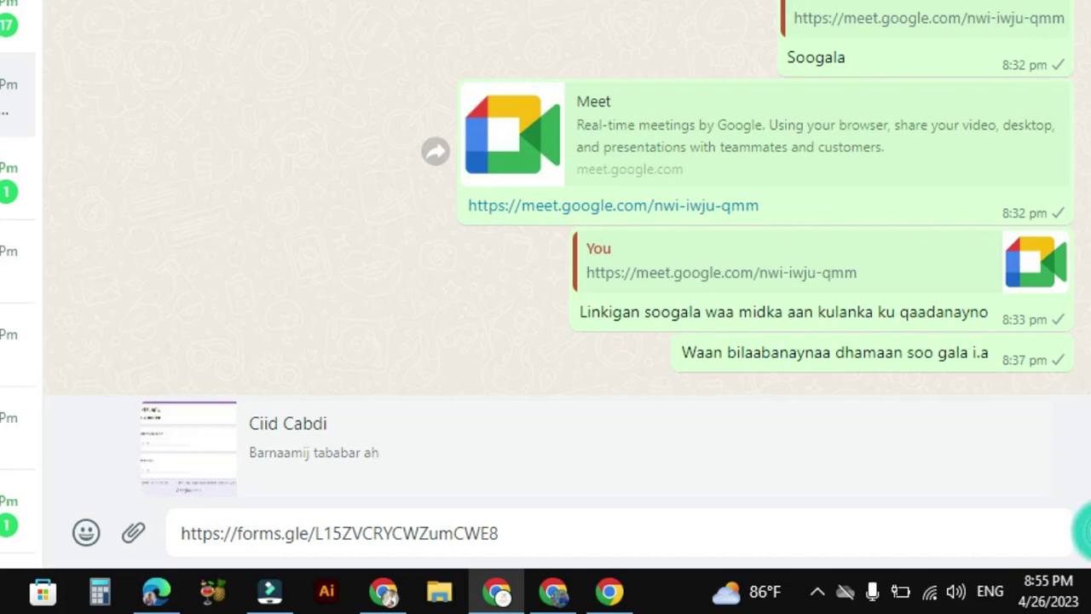
pyautogui.click(635, 535)
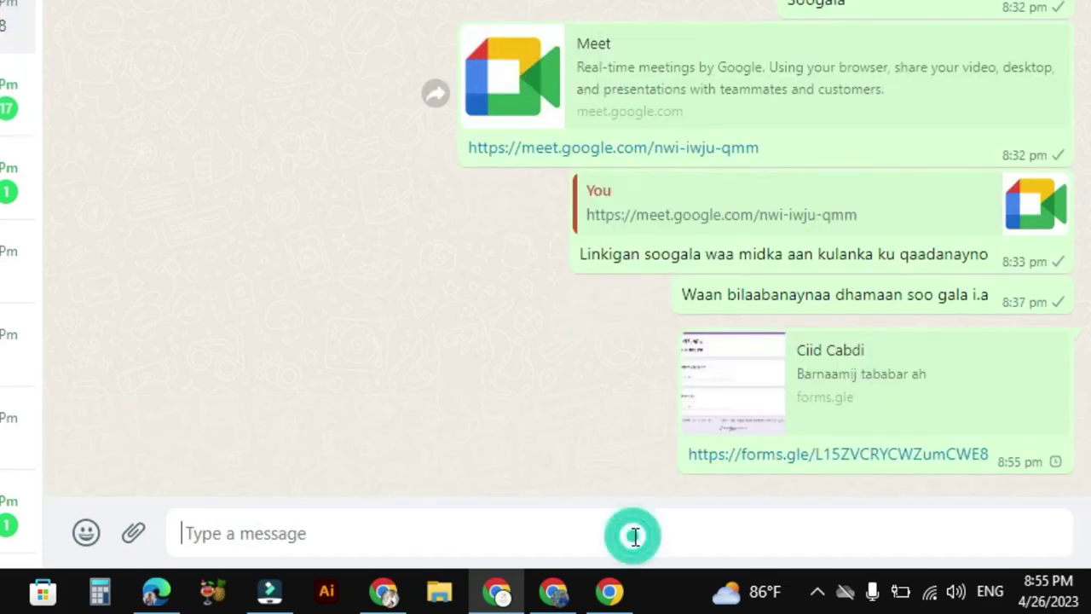
pyautogui.write('Waa t')
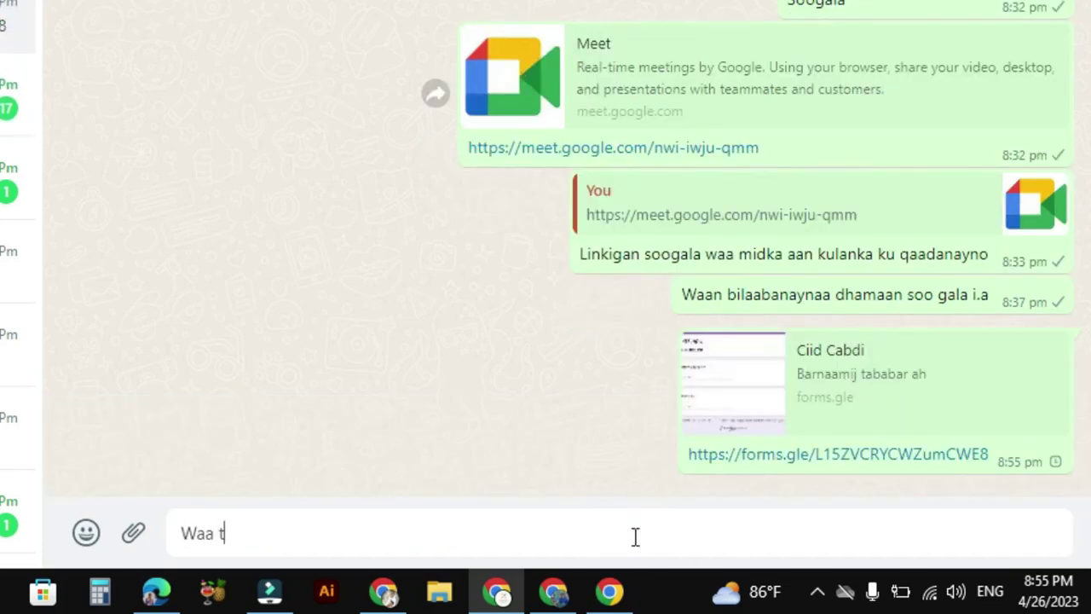
pyautogui.write('ijaabada darso')
pyautogui.press('BackSpace')
pyautogui.write('igi caawa')
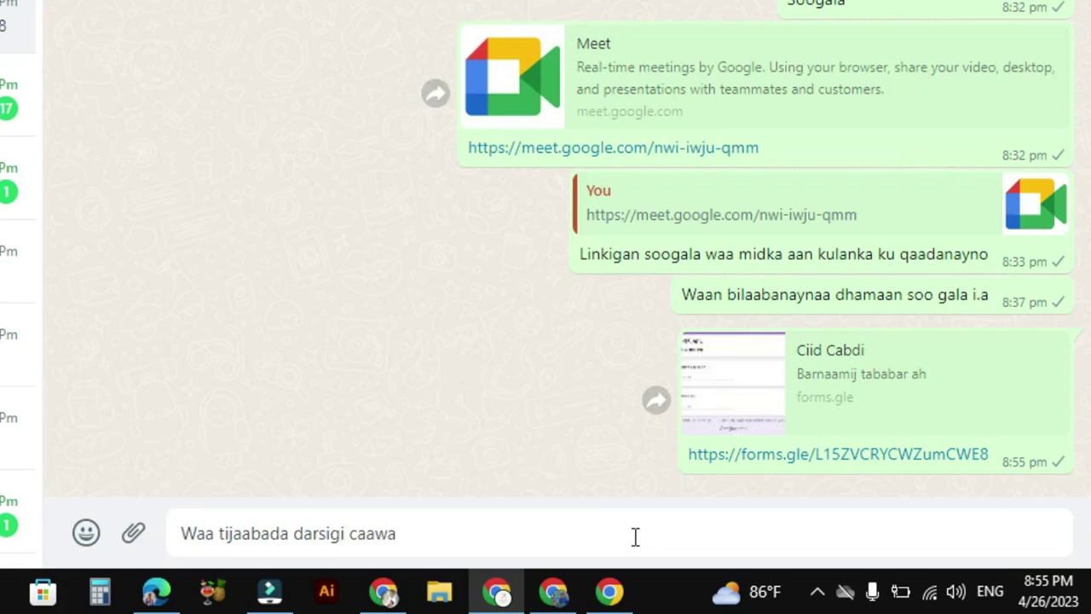
pyautogui.press('Return')
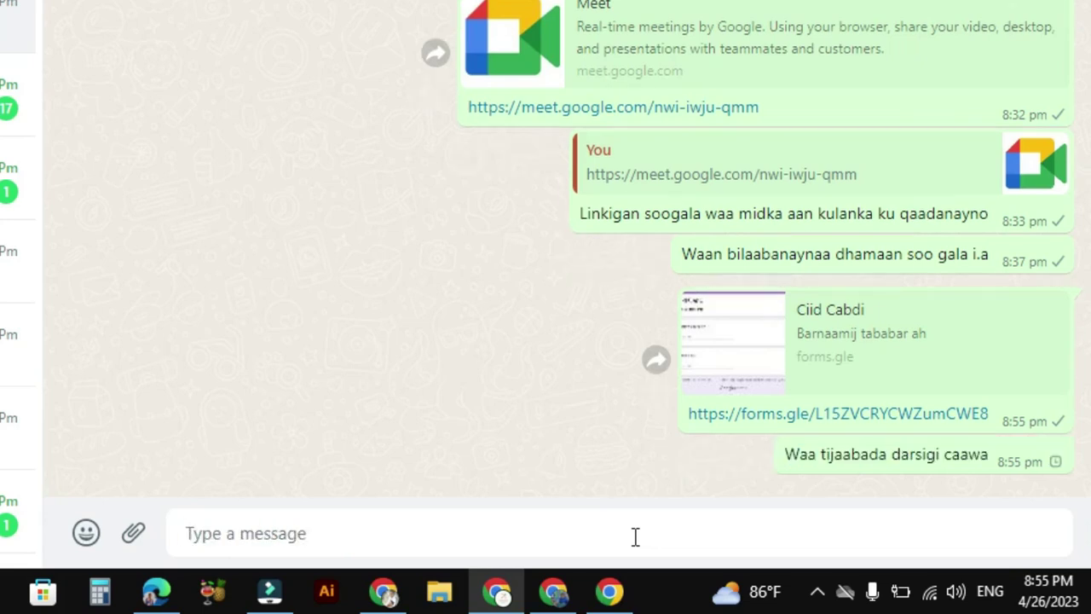
pyautogui.click(805, 412)
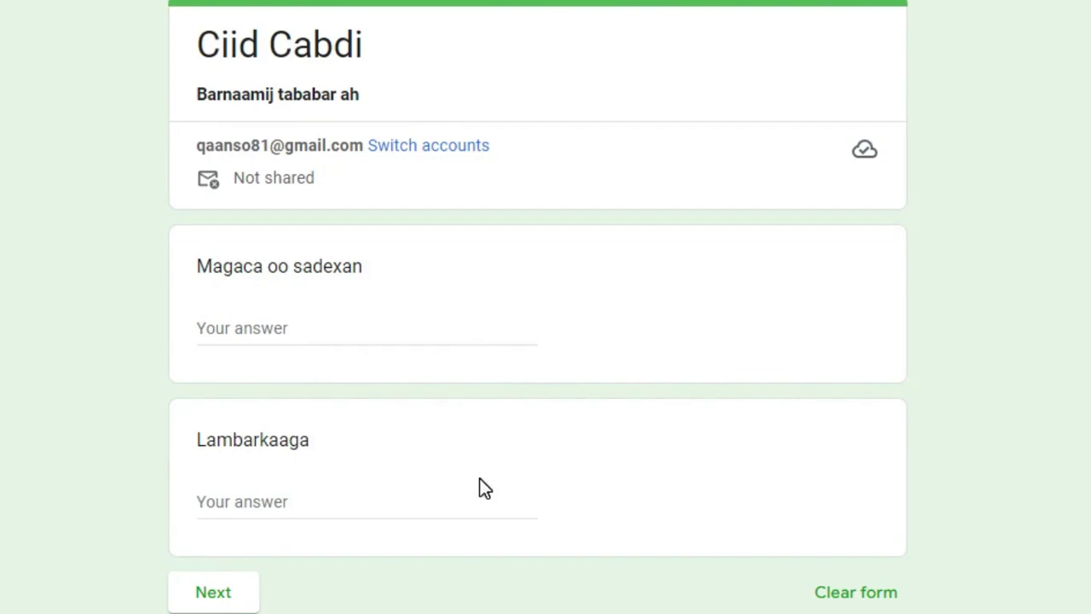
# Step: Take the quiz as a respondent, answering sax and 3aad, and submit to reach Mahadsanid
pyautogui.click(223, 597)
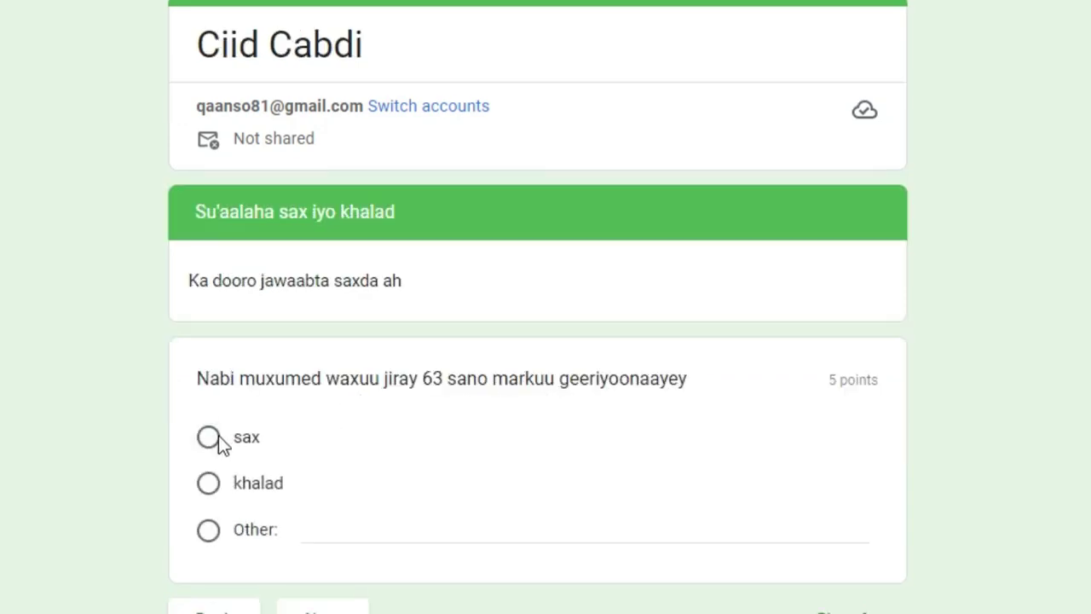
pyautogui.click(211, 440)
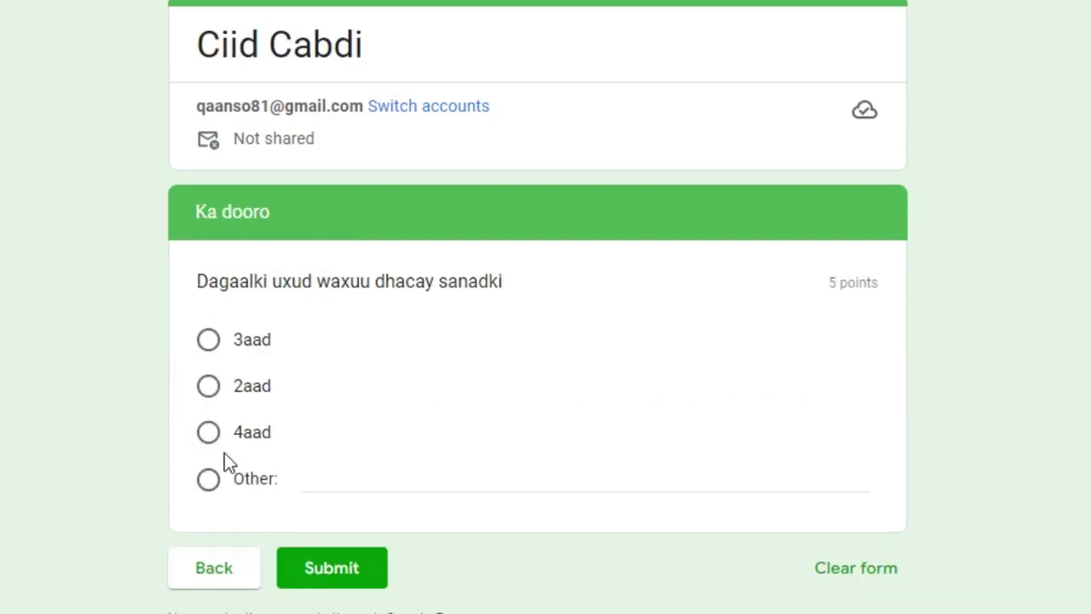
pyautogui.click(207, 345)
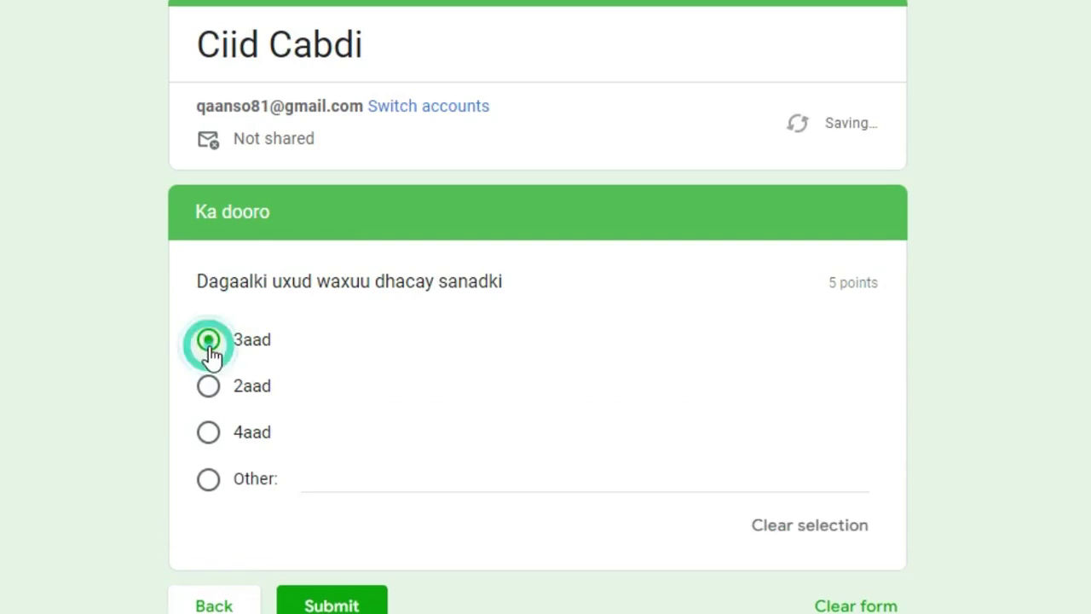
pyautogui.click(345, 605)
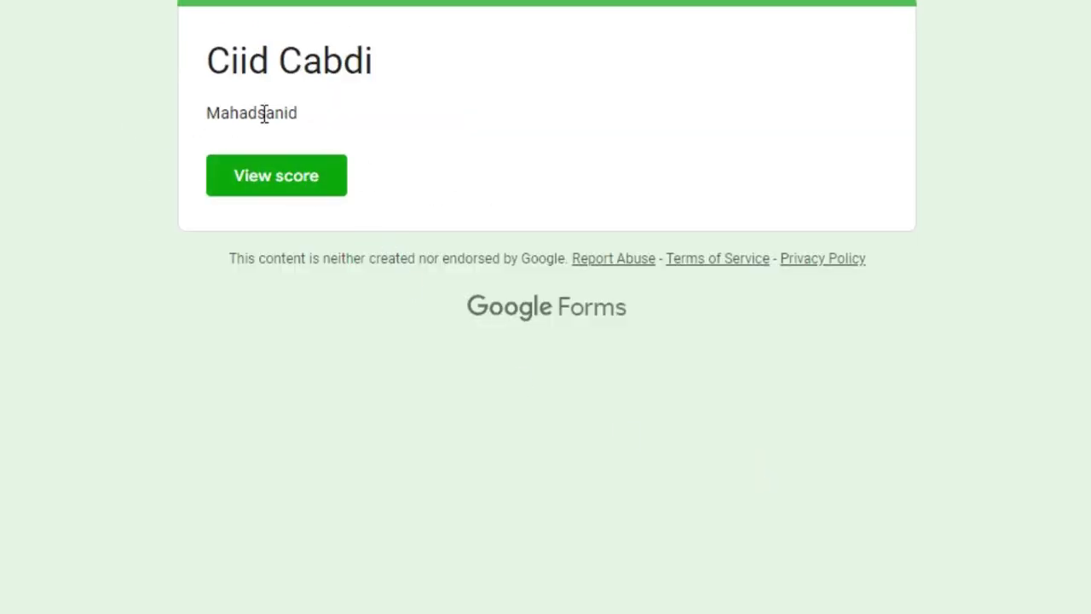
pyautogui.moveTo(295, 110); pyautogui.dragTo(173, 87)
pyautogui.click(302, 114)
pyautogui.moveTo(305, 114); pyautogui.dragTo(182, 139)
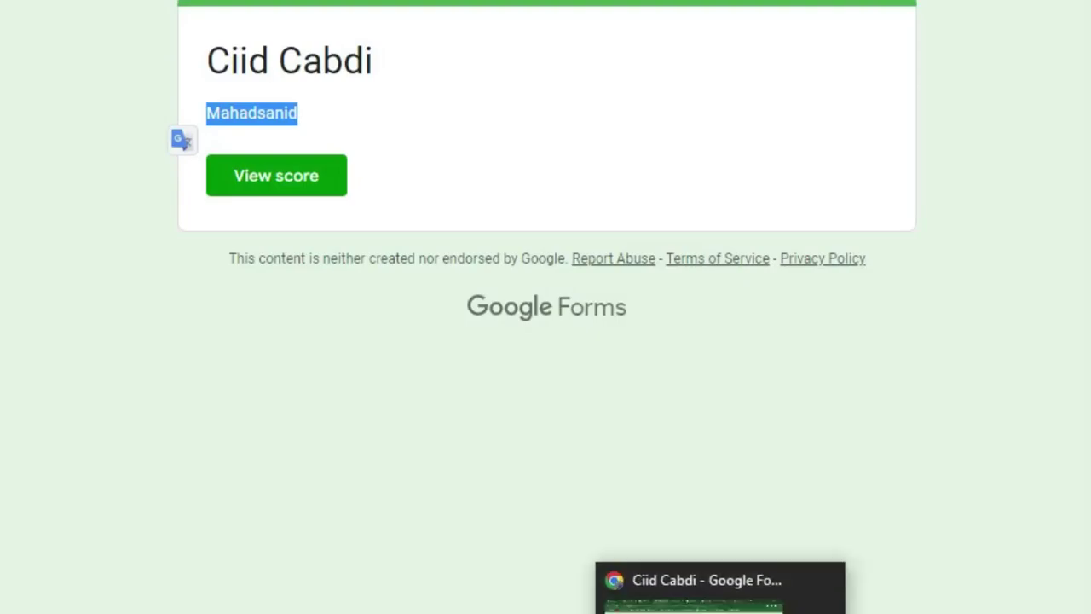
pyautogui.click(742, 584)
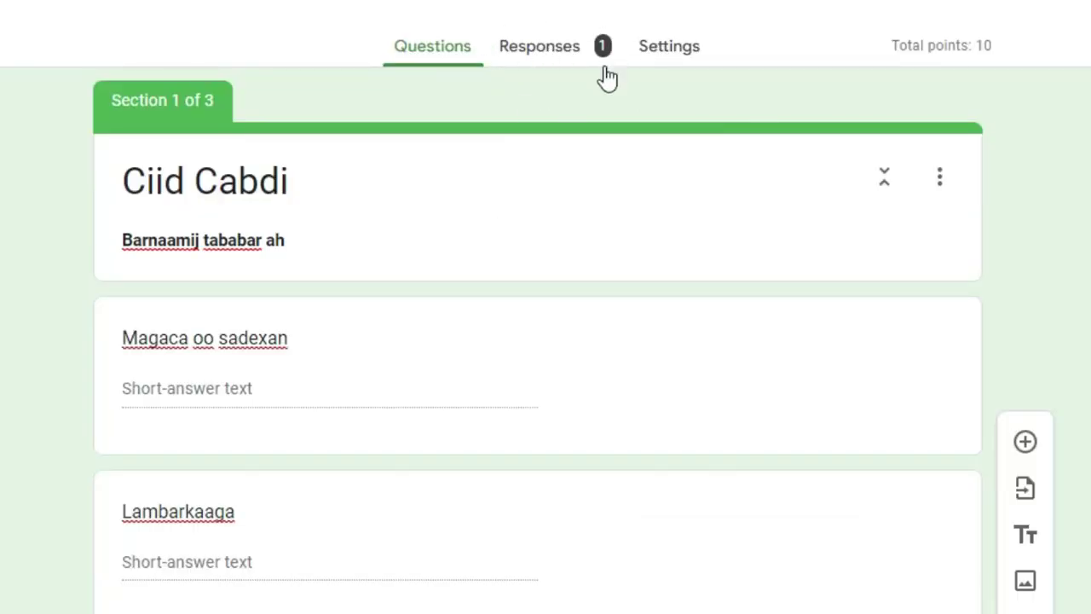
# Step: Check the responses summary: one response scoring 10/10, with 3aad answered correctly
pyautogui.click(563, 62)
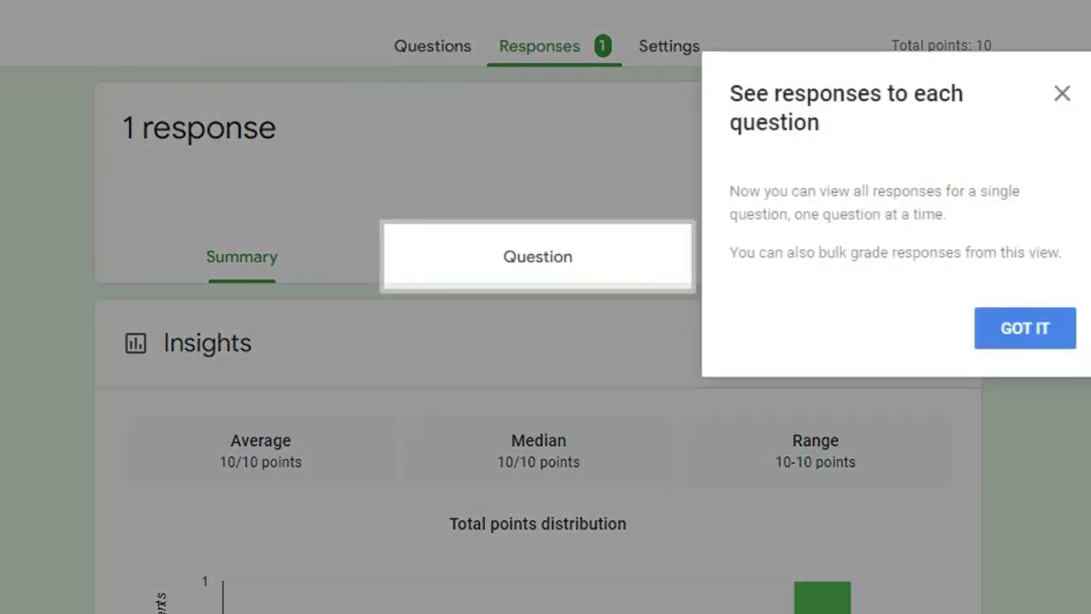
pyautogui.click(1061, 93)
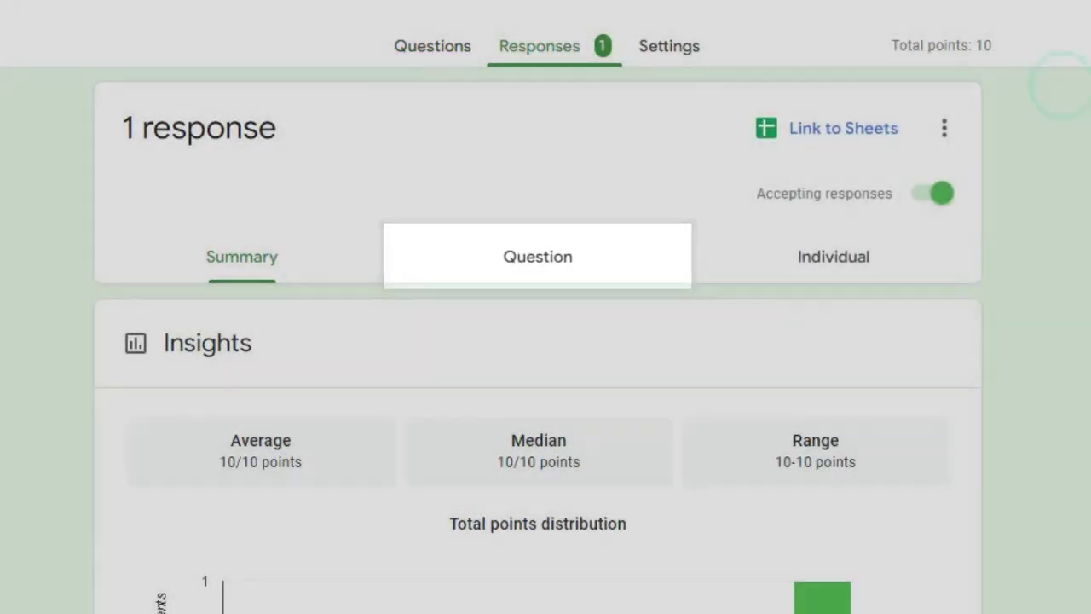
pyautogui.scroll(-15, 539, 350)
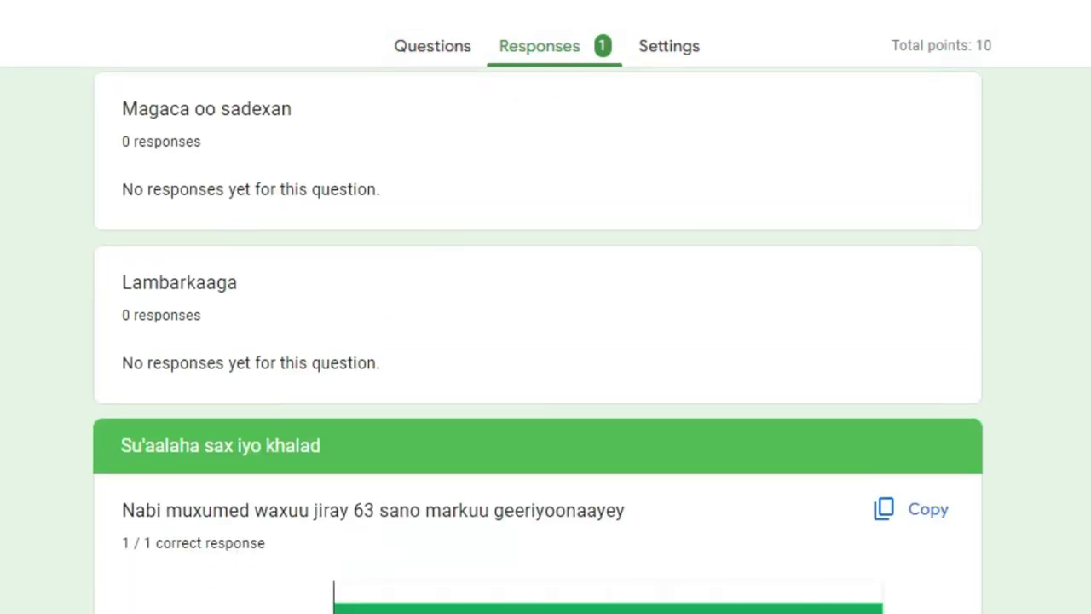
pyautogui.scroll(-3, 538, 341)
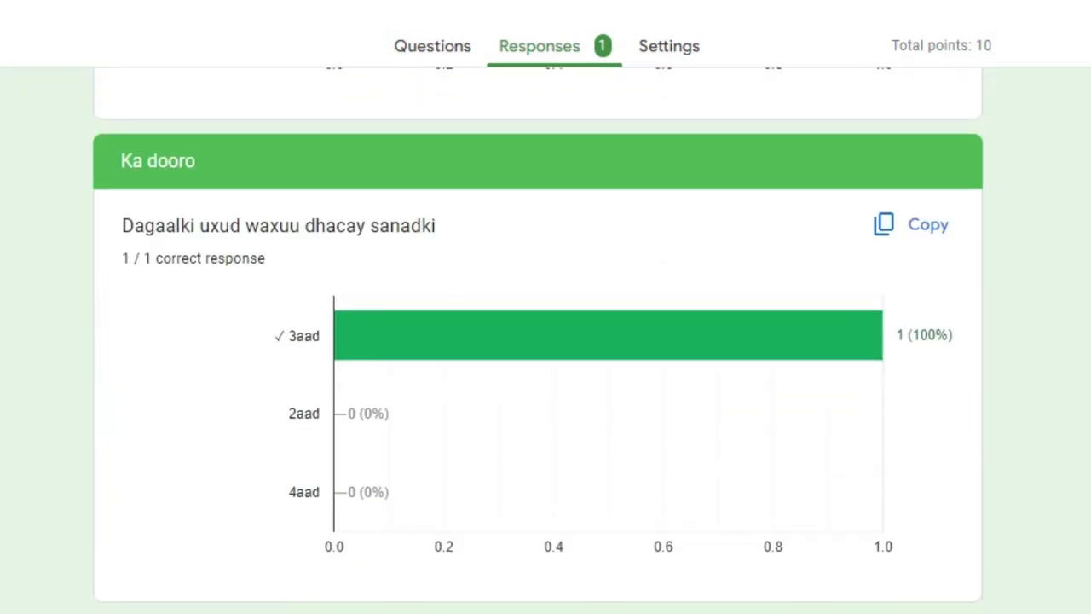
pyautogui.scroll(20, 539, 340)
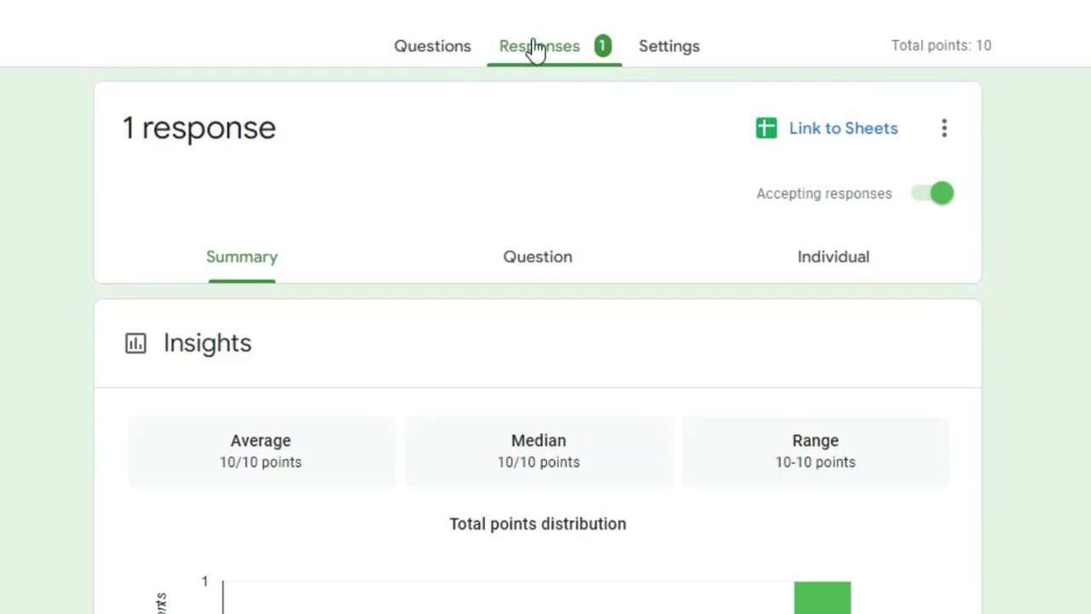
# Step: Flip between the Questions and Settings tabs, ending back on the Responses summary
pyautogui.click(439, 46)
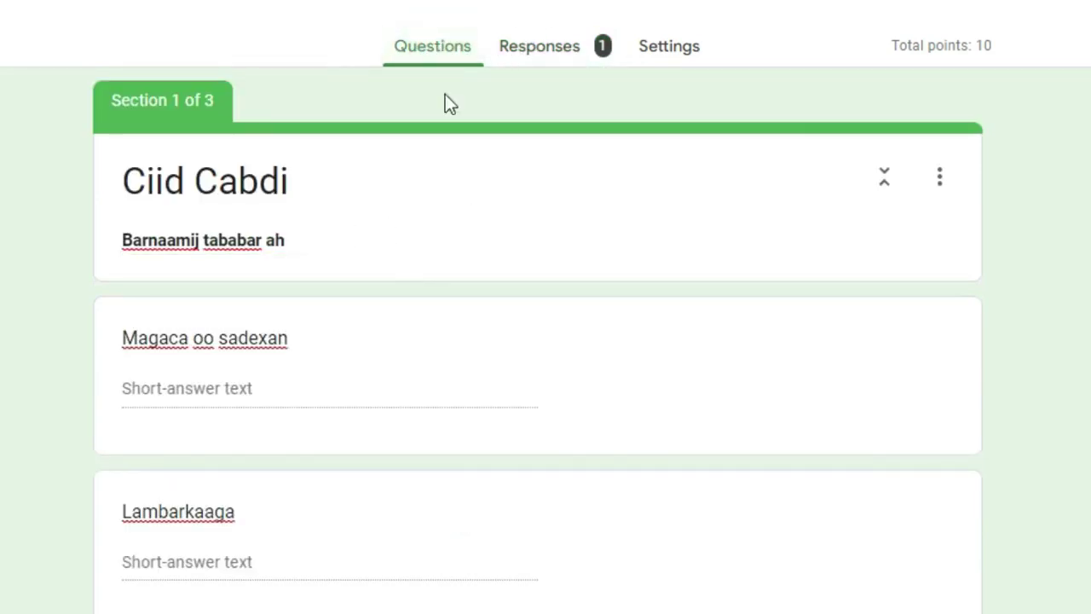
pyautogui.click(565, 49)
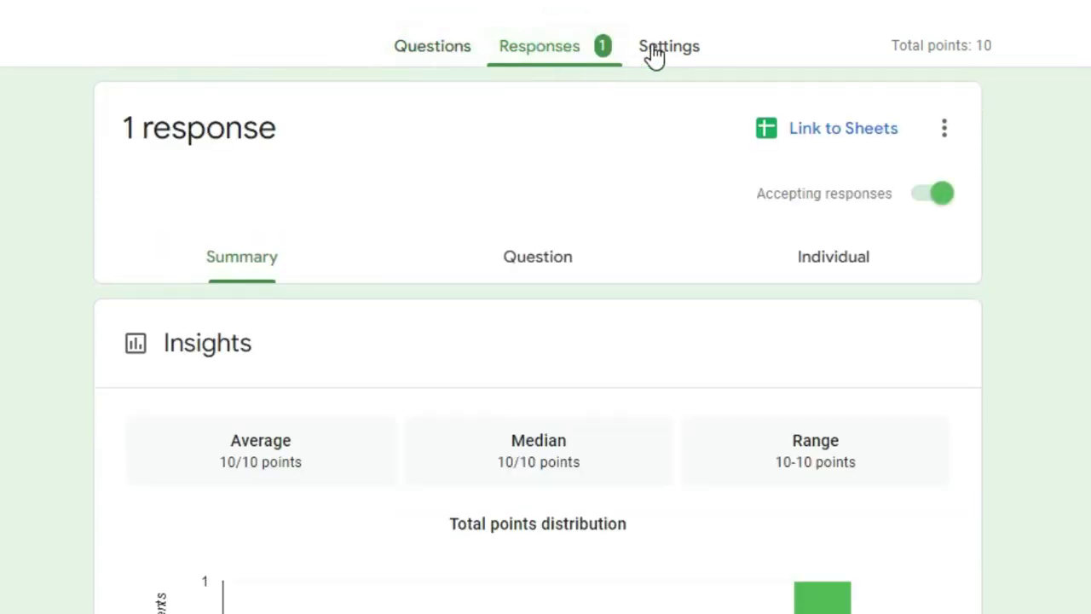
pyautogui.click(653, 53)
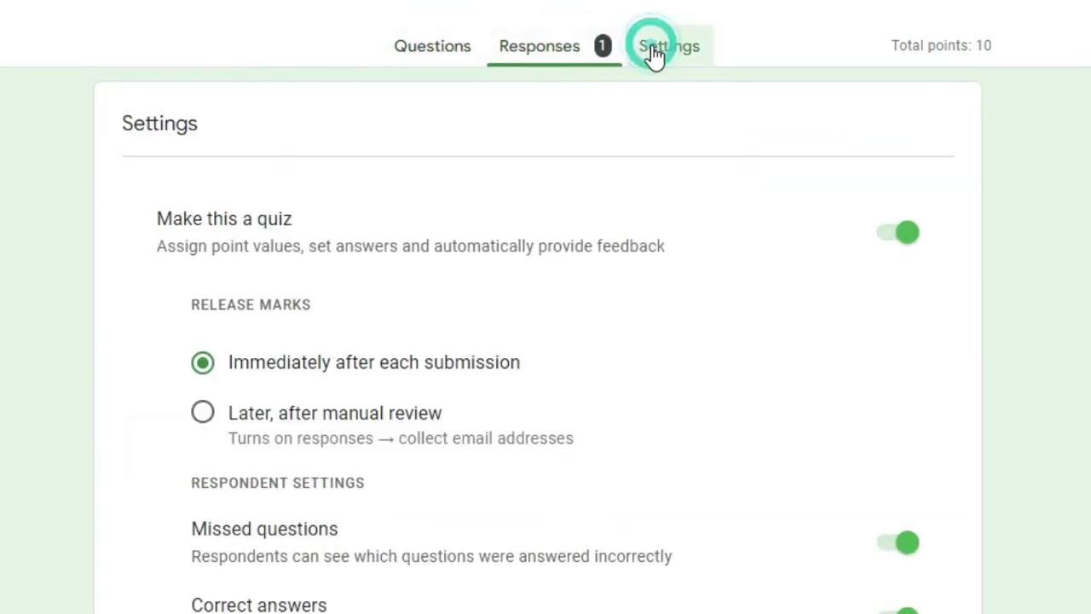
pyautogui.click(429, 53)
pyautogui.click(537, 51)
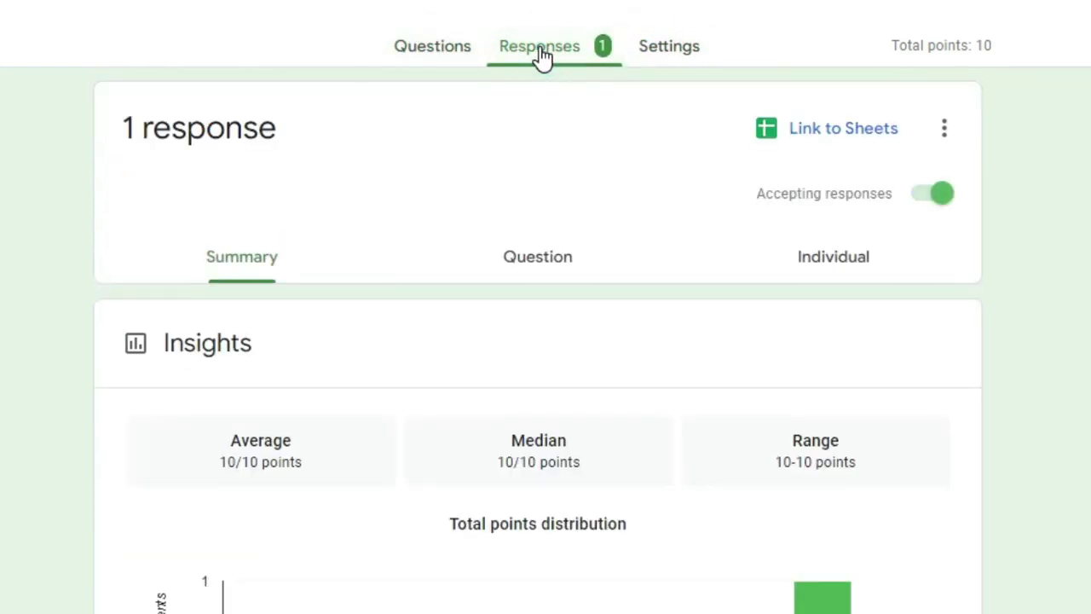